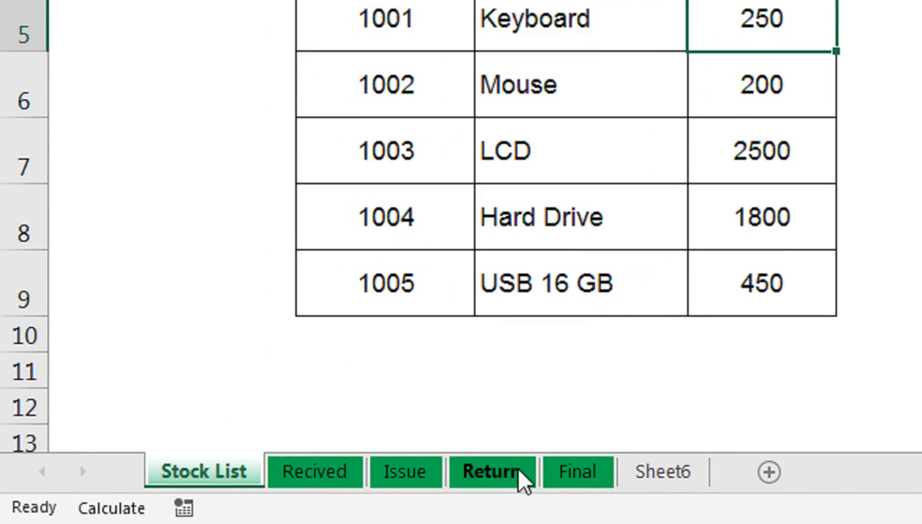
# - Switch to the Recived sheet and look at the options for renaming a worksheet
pyautogui.rightClick(298, 484)
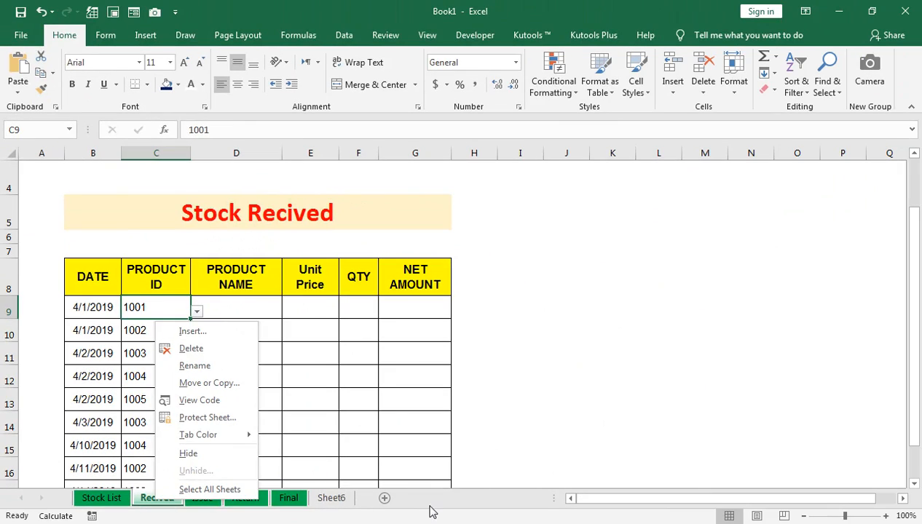
pyautogui.click(381, 498)
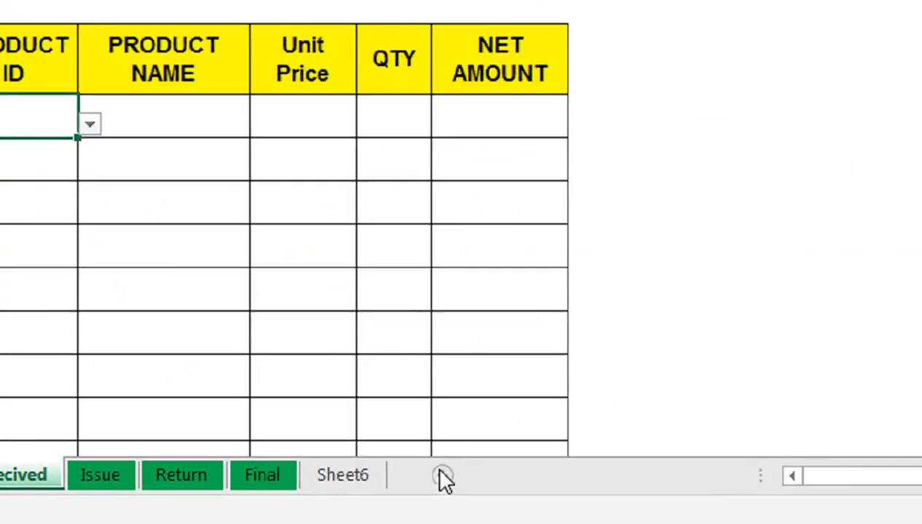
pyautogui.click(181, 475)
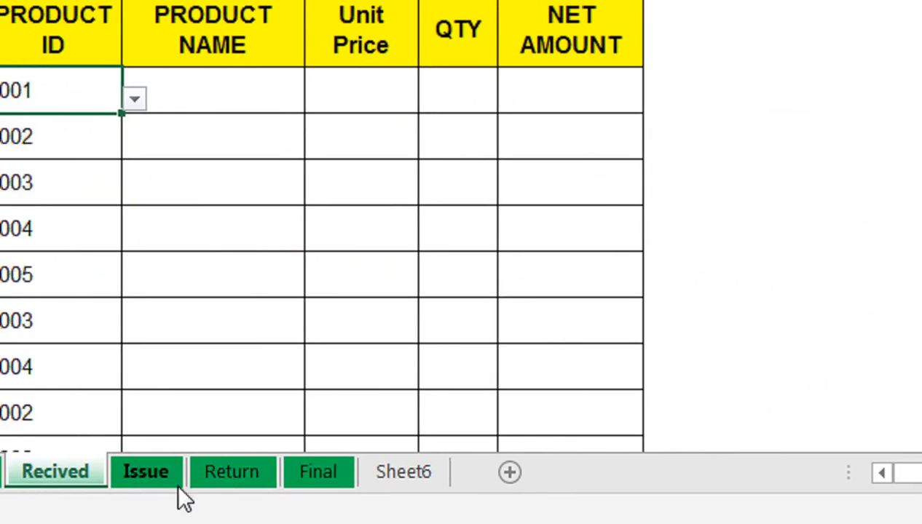
pyautogui.rightClick(74, 477)
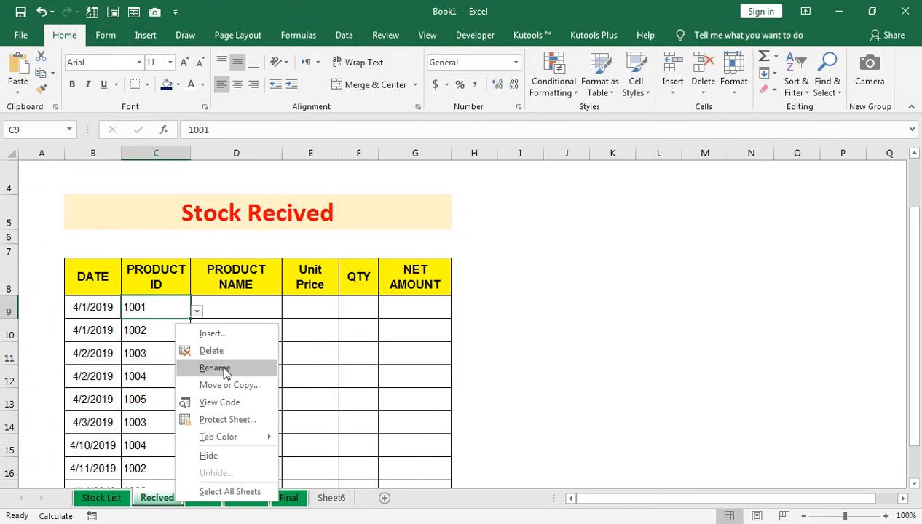
pyautogui.click(162, 502)
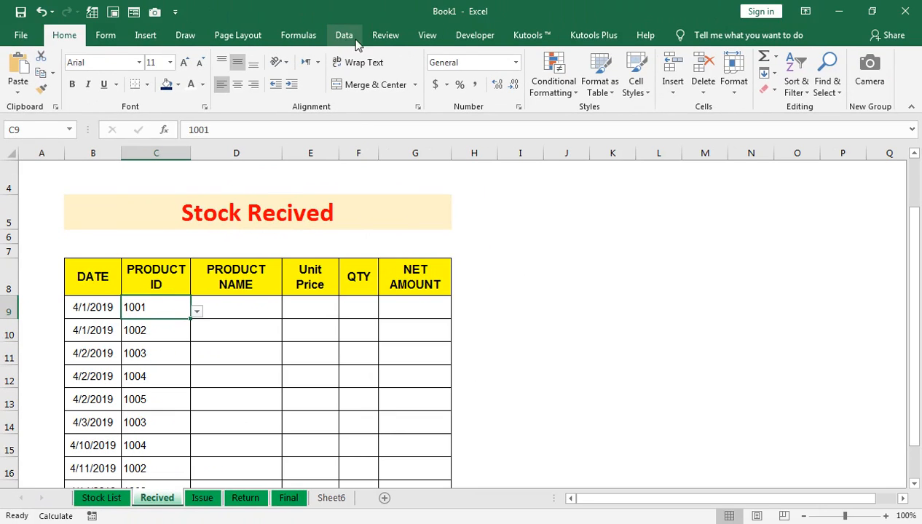
# - Check the list validation on product ID cell C9 and its source IDs on the Stock List sheet
pyautogui.click(343, 36)
pyautogui.click(583, 89)
pyautogui.click(619, 107)
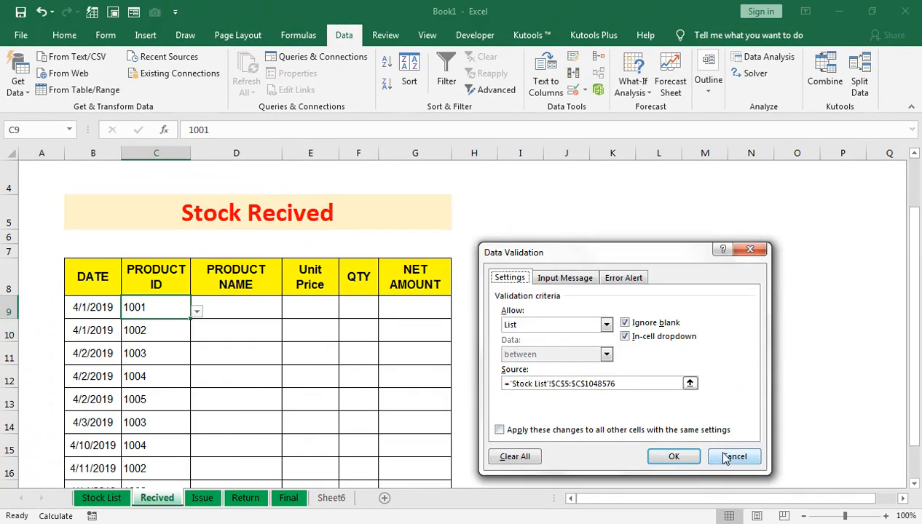
pyautogui.click(903, 520)
pyautogui.click(113, 501)
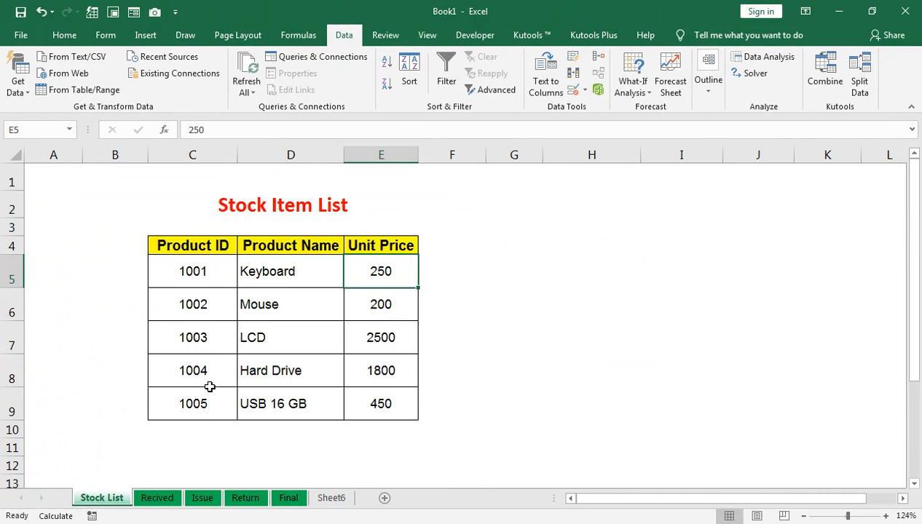
pyautogui.click(157, 498)
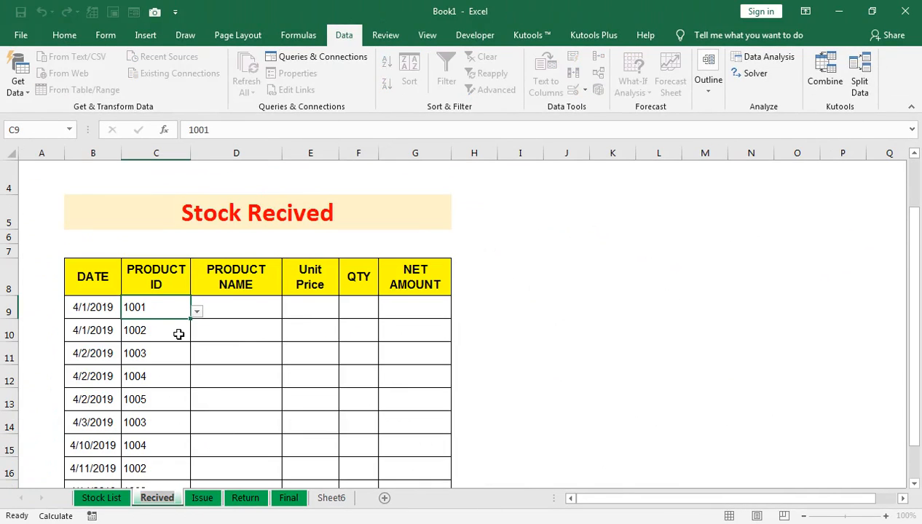
# - Check the product ID choices offered by the dropdown in cell C10 of the Recived sheet
pyautogui.click(181, 329)
pyautogui.click(393, 263)
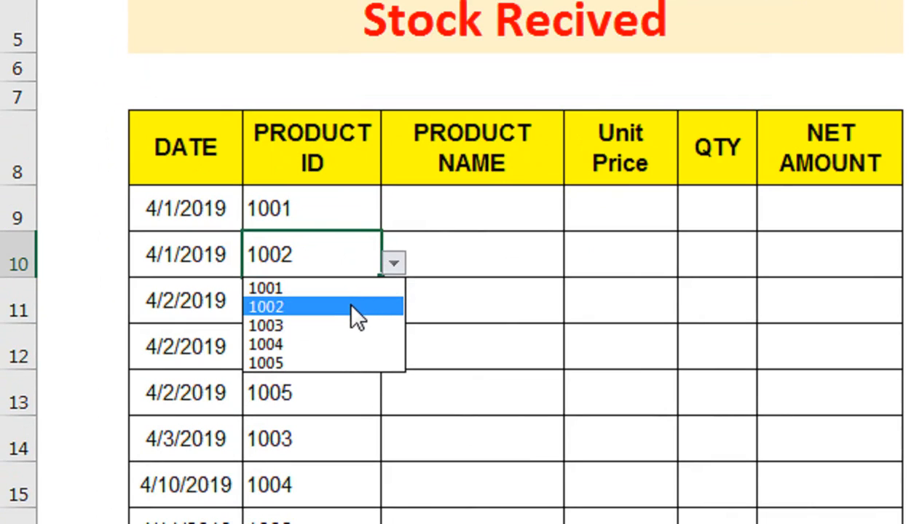
pyautogui.click(343, 240)
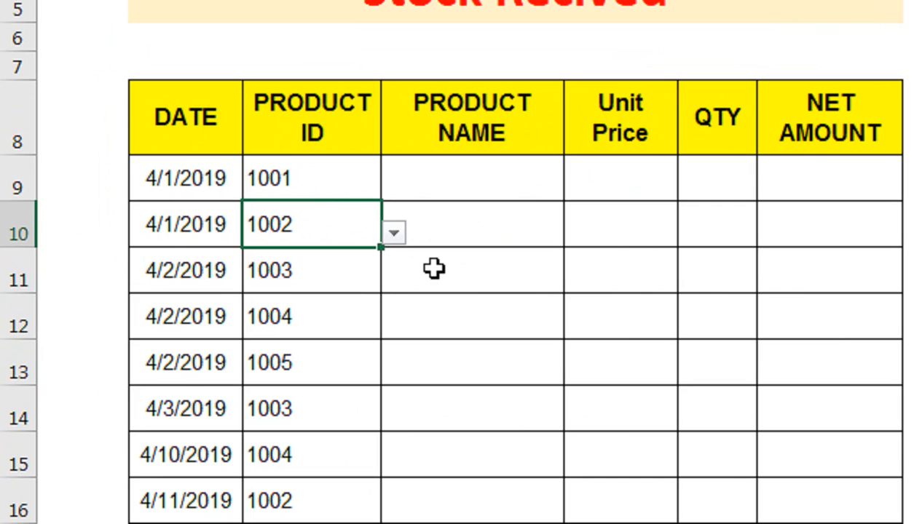
# - Review the table layouts on the Stock List, Recived, Issue, Return and Final sheets
pyautogui.click(620, 171)
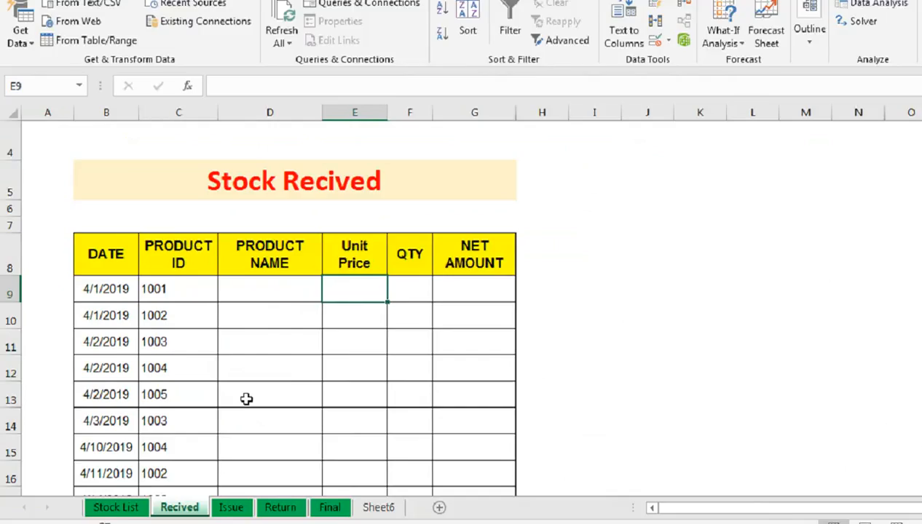
pyautogui.click(135, 517)
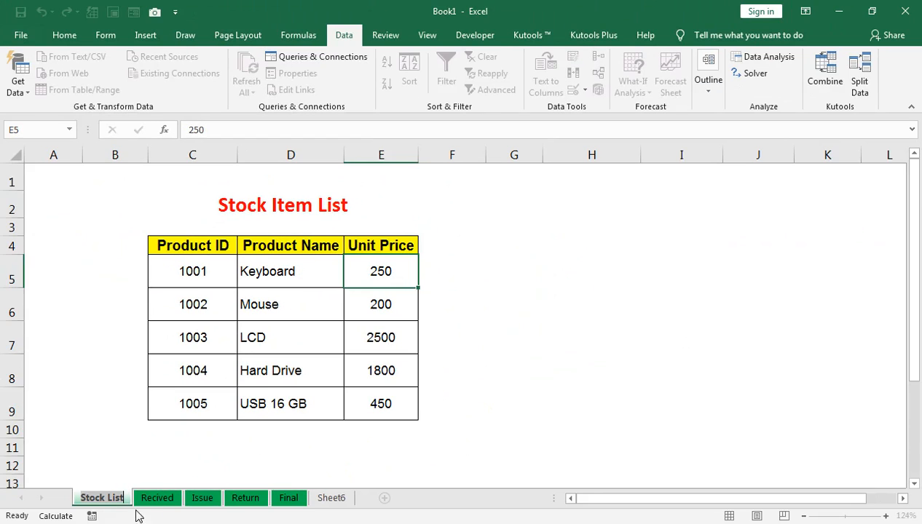
pyautogui.click(153, 497)
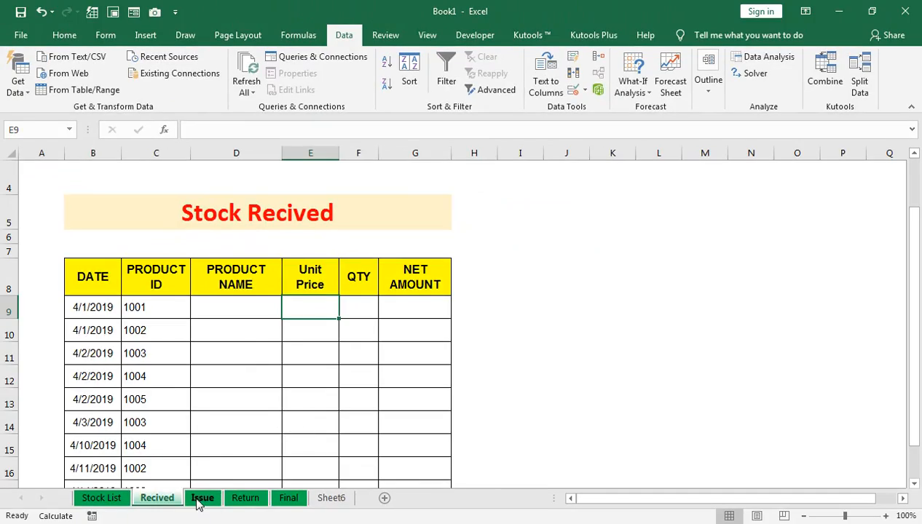
pyautogui.click(198, 498)
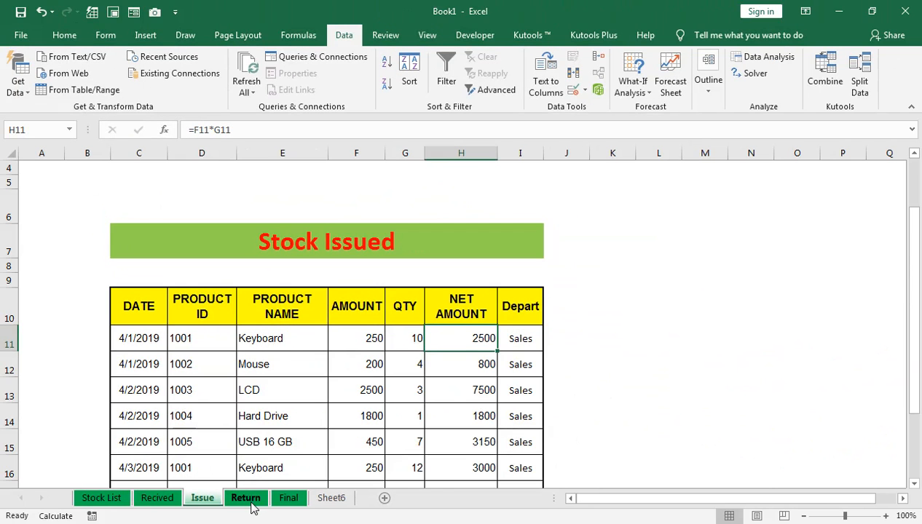
pyautogui.click(251, 499)
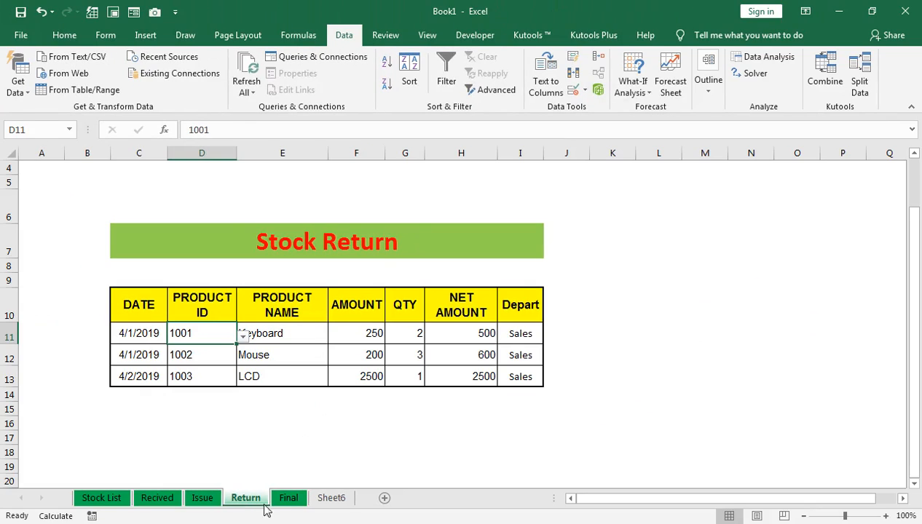
pyautogui.click(284, 498)
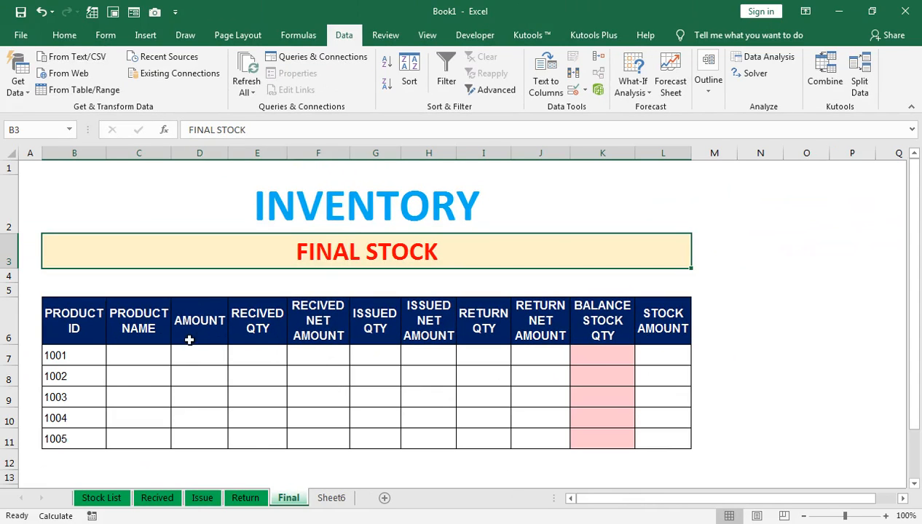
# - In D9 of the Recived sheet, begin a VLOOKUP of C9 with 'Stock List'!C4:E9 as the table array
pyautogui.click(151, 498)
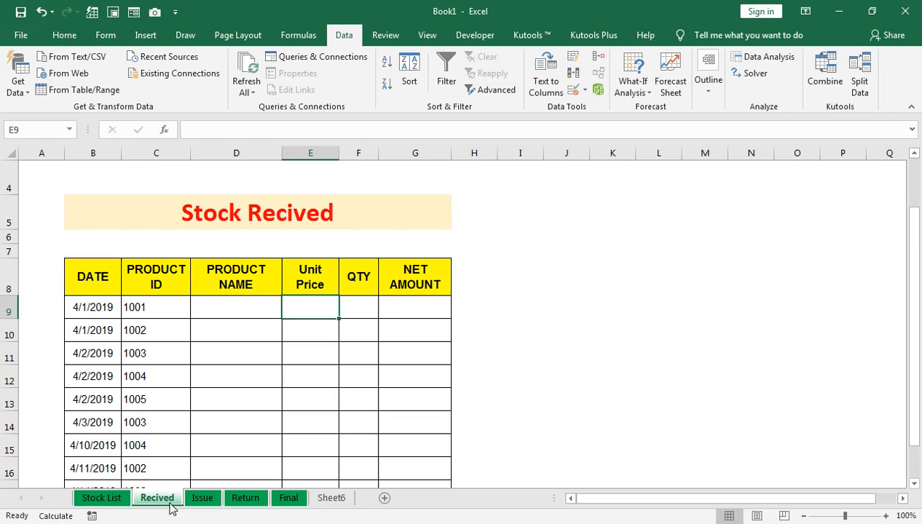
pyautogui.click(253, 308)
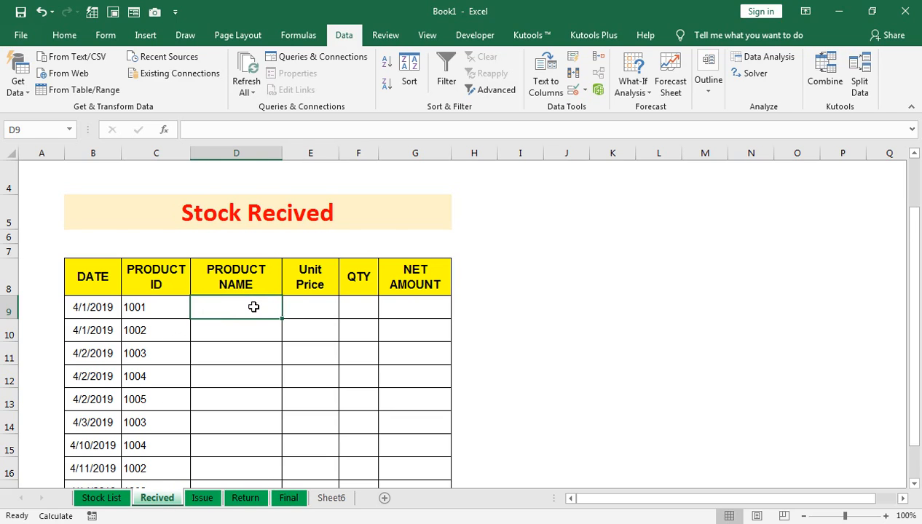
pyautogui.write('=VLOOKUP(')
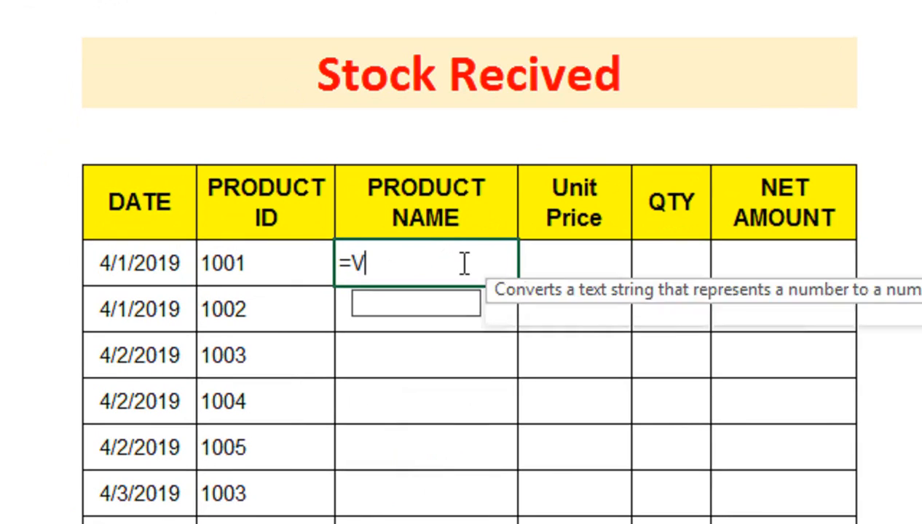
pyautogui.click(205, 254)
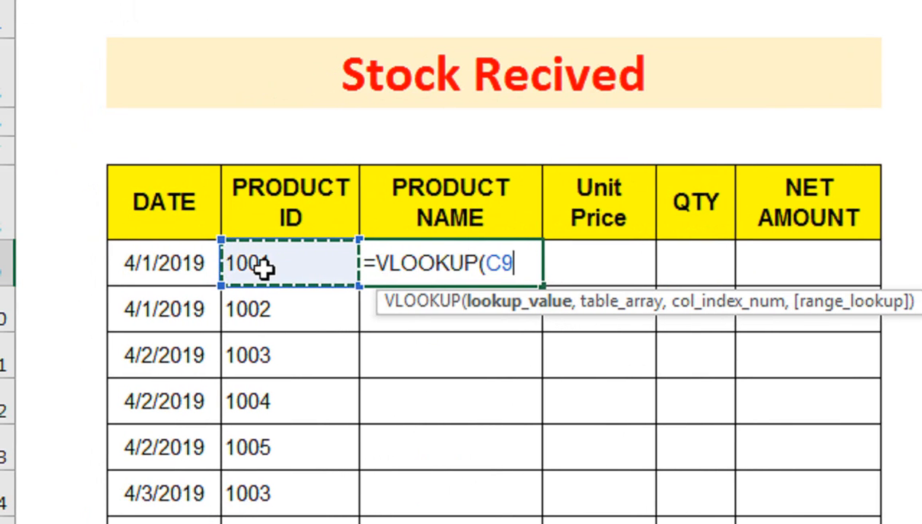
pyautogui.write(",'Stock List'!C4")
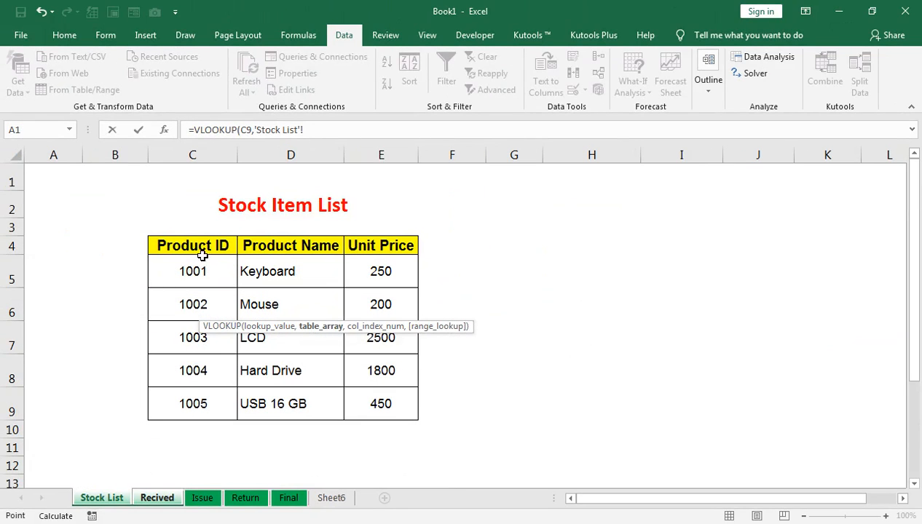
pyautogui.hotkey('shift', 'Right')
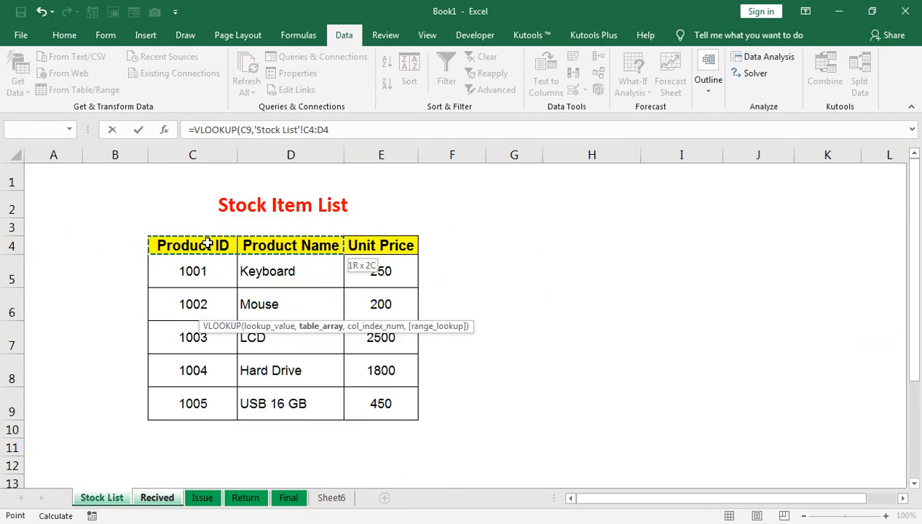
pyautogui.hotkey('shift', 'Right')
pyautogui.hotkey('shift', 'Down')
pyautogui.hotkey('shift', 'Down')
pyautogui.hotkey('shift', 'Down')
pyautogui.hotkey('shift', 'Down')
pyautogui.hotkey('shift', 'Down')
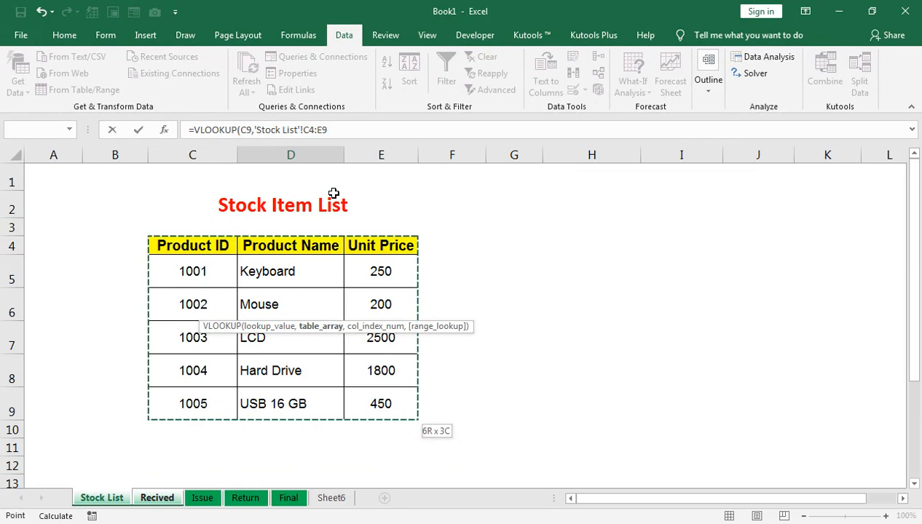
# - Complete the VLOOKUP formula with column index 2 and an exact match (FALSE)
pyautogui.write(',')
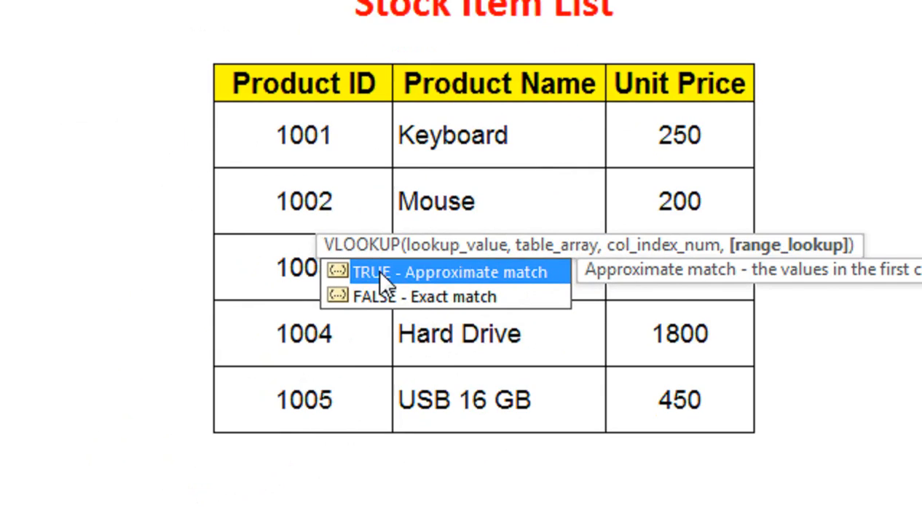
pyautogui.press('Down')
pyautogui.press('Tab')
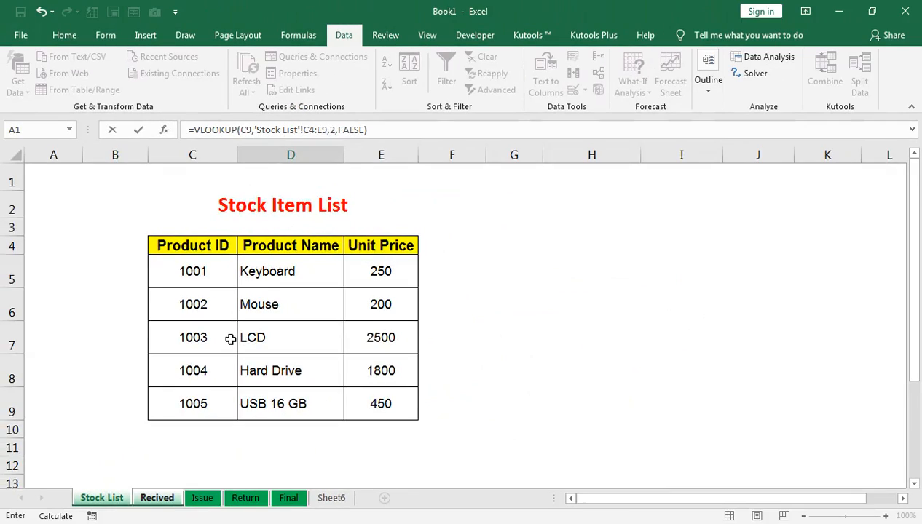
pyautogui.press('Return')
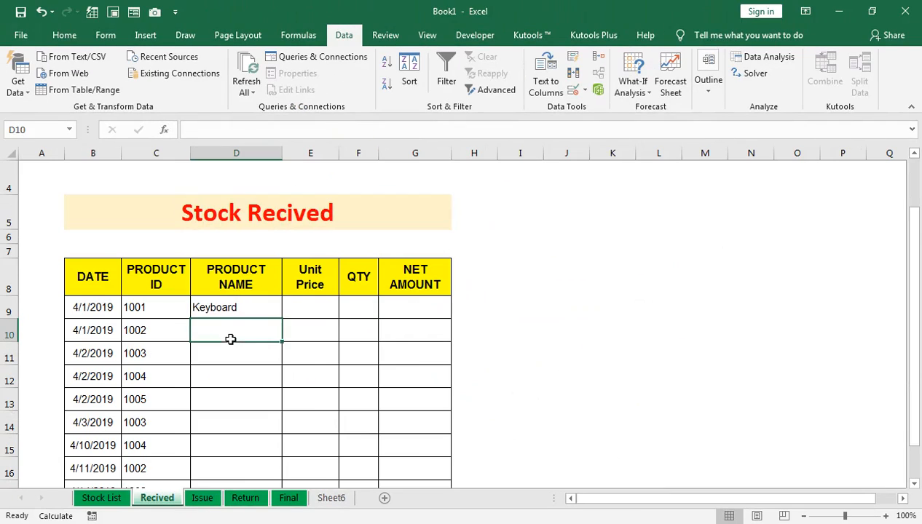
# - Make the table range in D9's VLOOKUP formula absolute as $C$4:$E$9
pyautogui.doubleClick(255, 307)
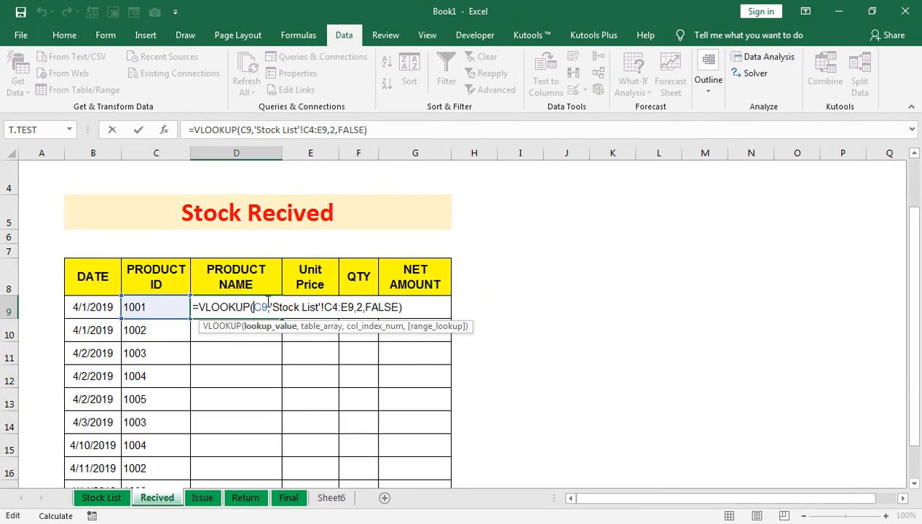
pyautogui.press('Return')
pyautogui.click(207, 308)
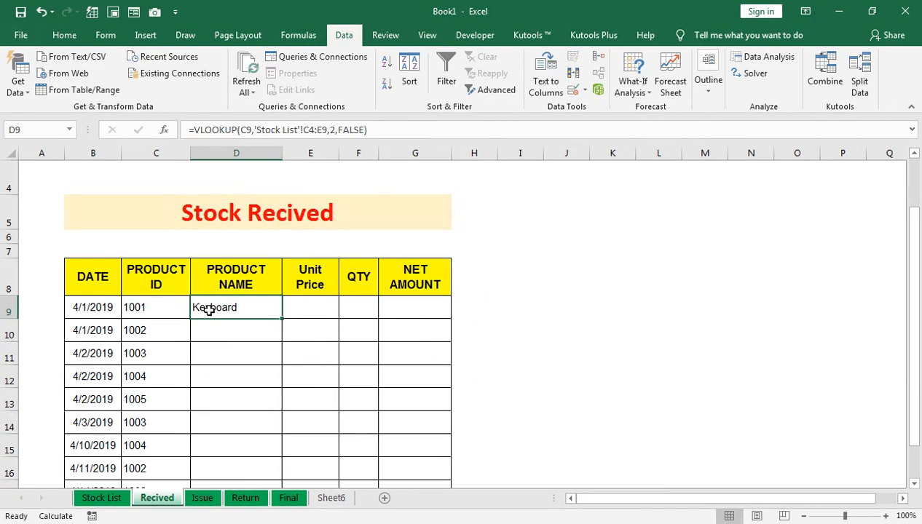
pyautogui.doubleClick(230, 308)
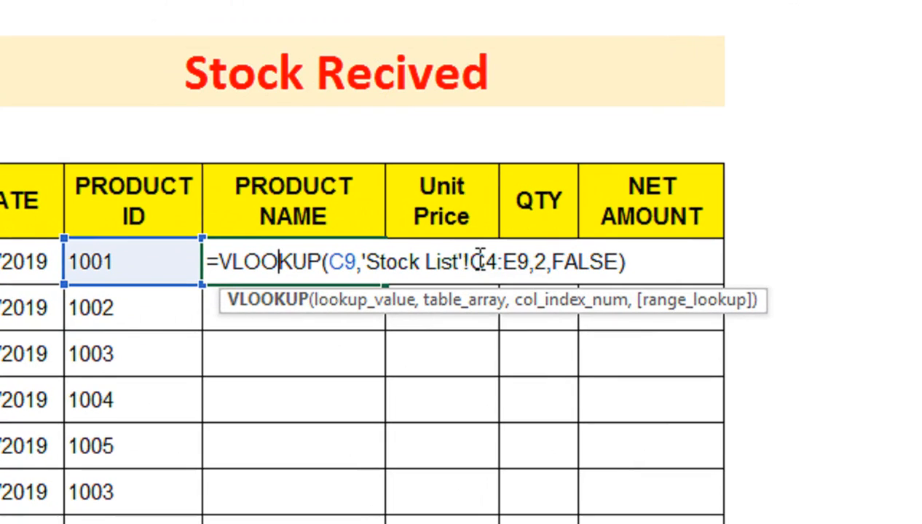
pyautogui.click(354, 306)
pyautogui.hotkey('shift', 'Left')
pyautogui.hotkey('shift', 'Left')
pyautogui.hotkey('shift', 'Left')
pyautogui.hotkey('shift', 'Left')
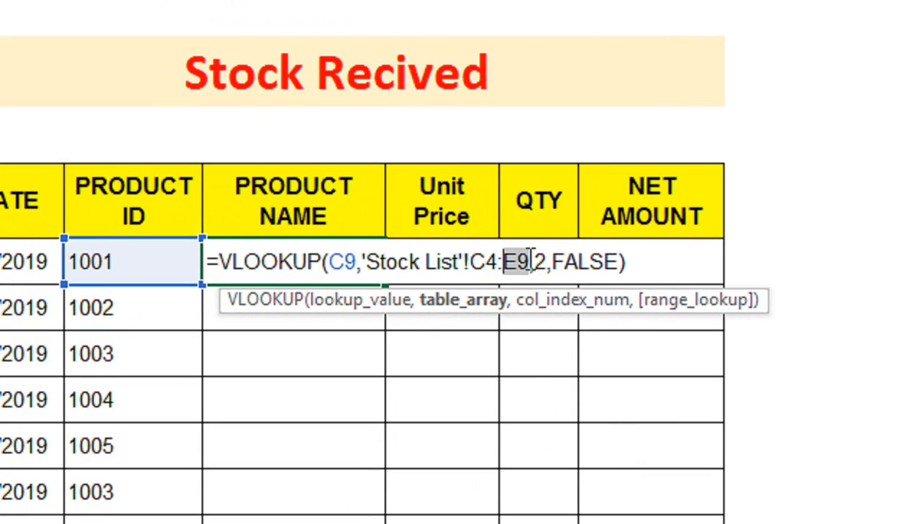
pyautogui.hotkey('shift', 'Left')
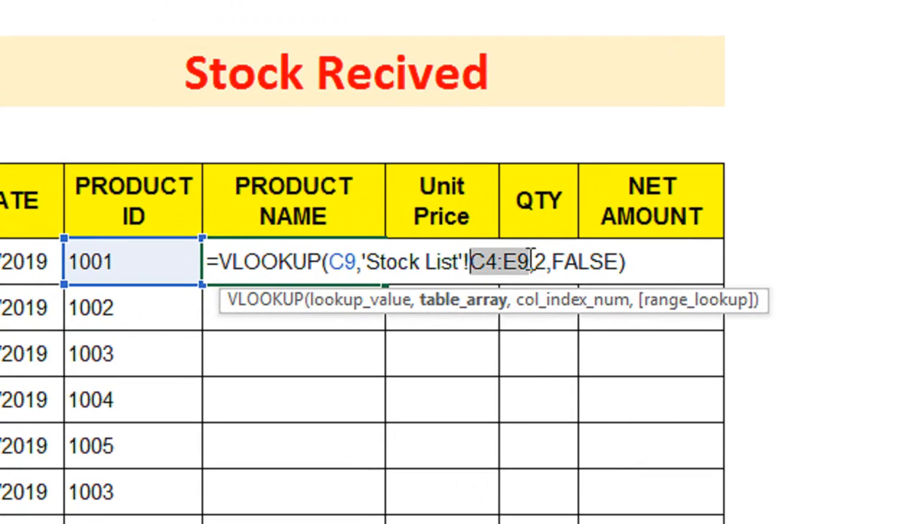
pyautogui.press('F4')
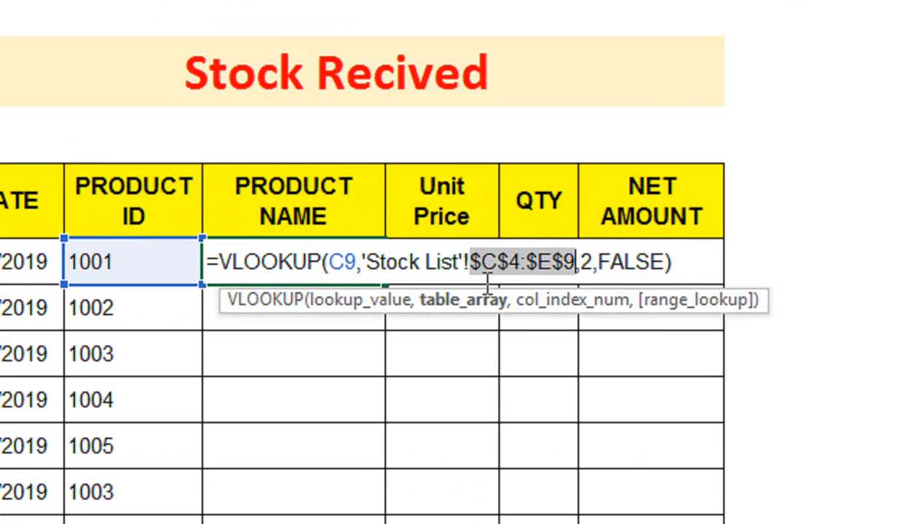
pyautogui.press('Return')
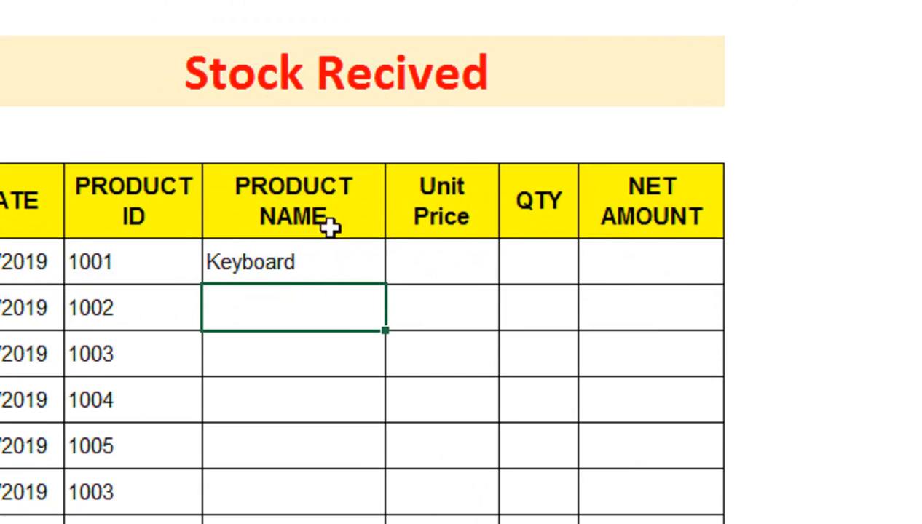
# - Fill the D9 lookup formula down the Product Name column of the Stock Recived table
pyautogui.doubleClick(309, 263)
pyautogui.press('Return')
pyautogui.click(346, 265)
pyautogui.doubleClick(386, 286)
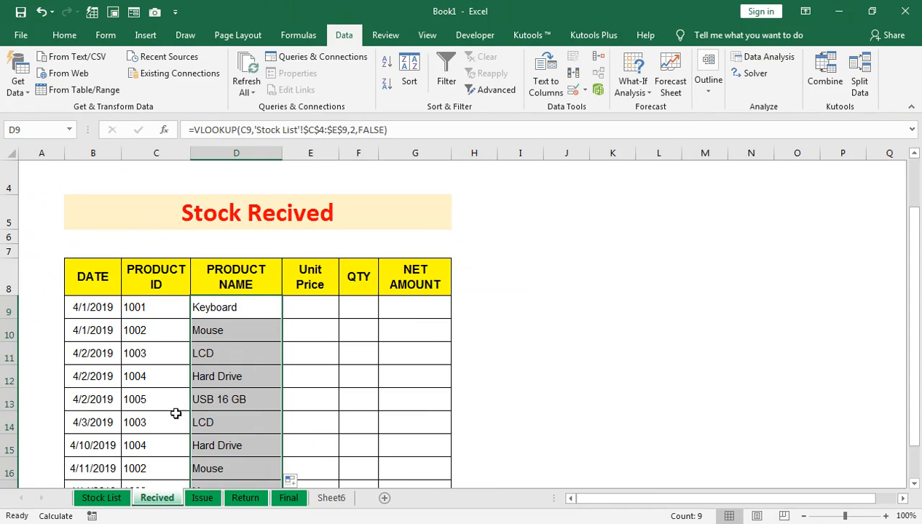
pyautogui.click(243, 312)
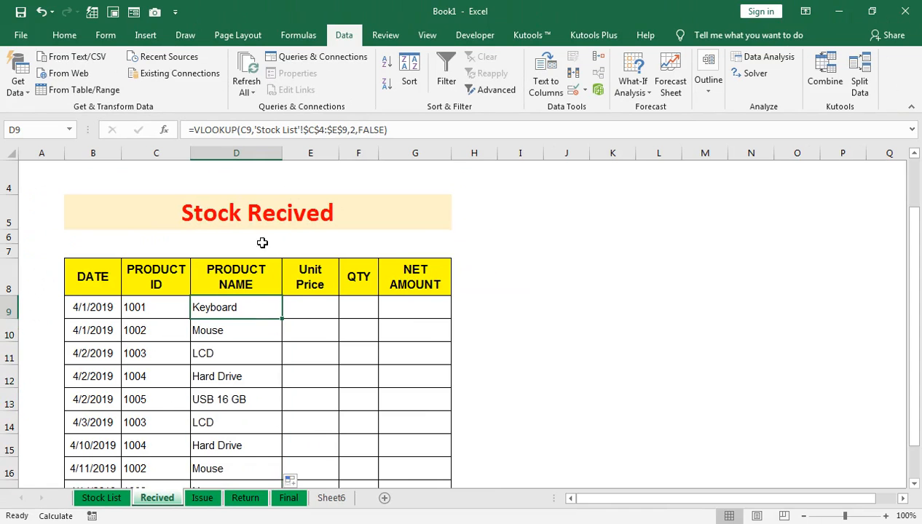
# - Copy the text of D9's VLOOKUP formula into E9, the first Unit Price cell of the Stock Recived table
pyautogui.tripleClick(286, 131)
pyautogui.hotkey('ctrl', 'c')
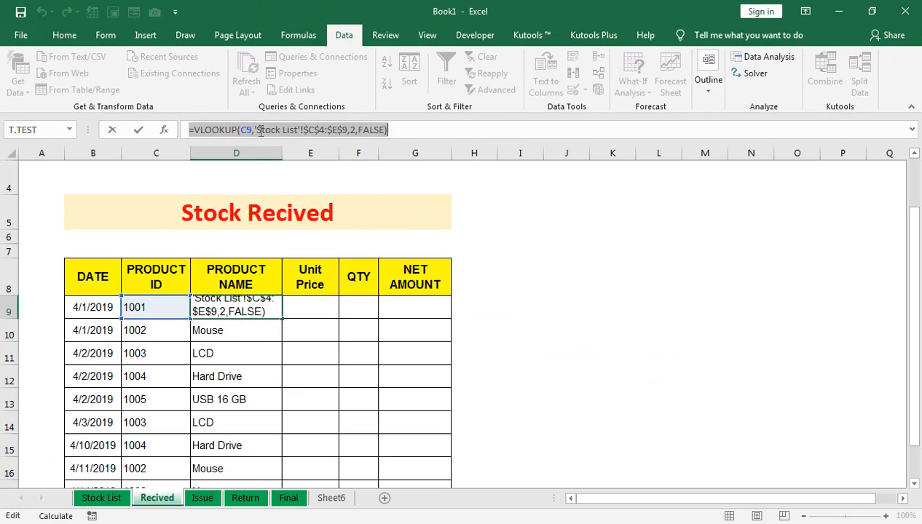
pyautogui.press('Tab')
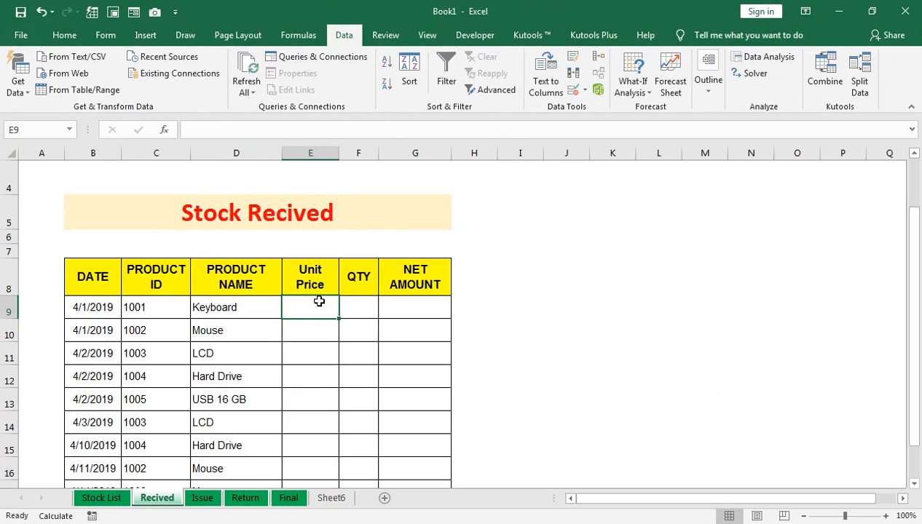
pyautogui.hotkey('ctrl', 'v')
# - Set the column index in E9's VLOOKUP formula to 3 and fill the formula down the Unit Price column
pyautogui.doubleClick(319, 306)
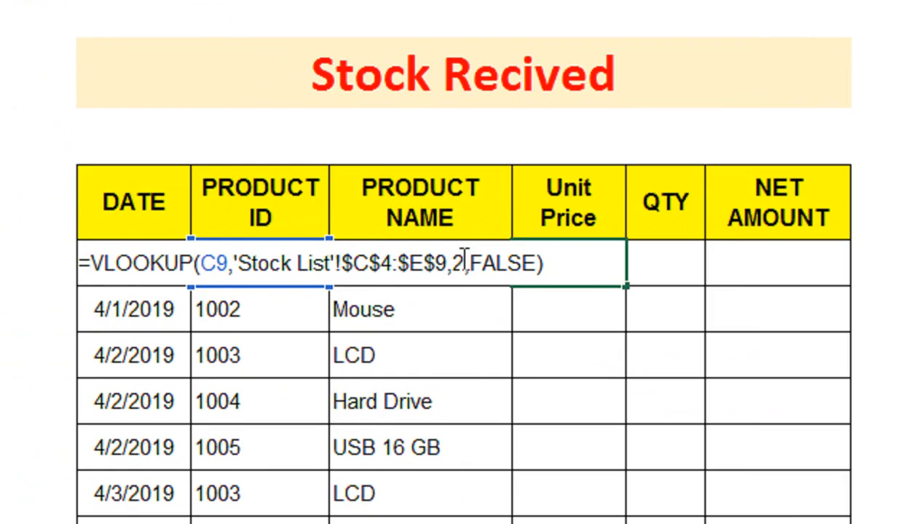
pyautogui.click(257, 308)
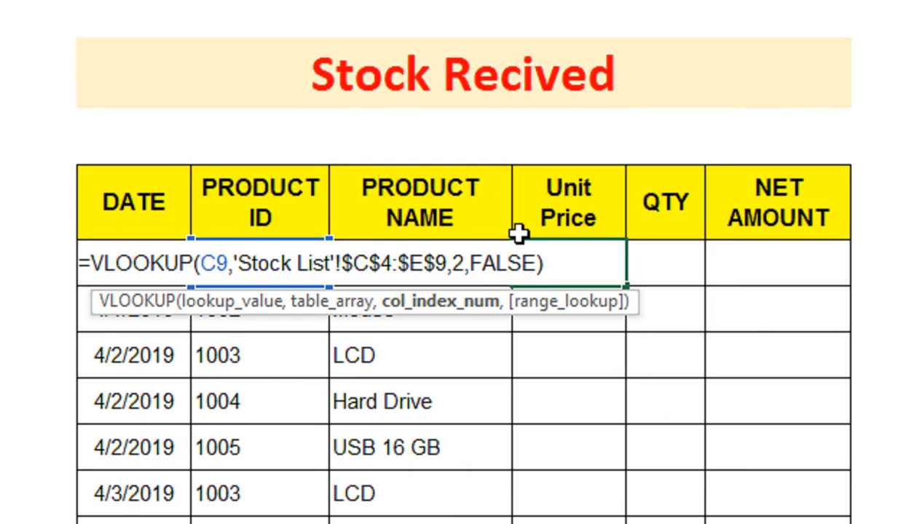
pyautogui.press('BackSpace')
pyautogui.write('3')
pyautogui.press('Return')
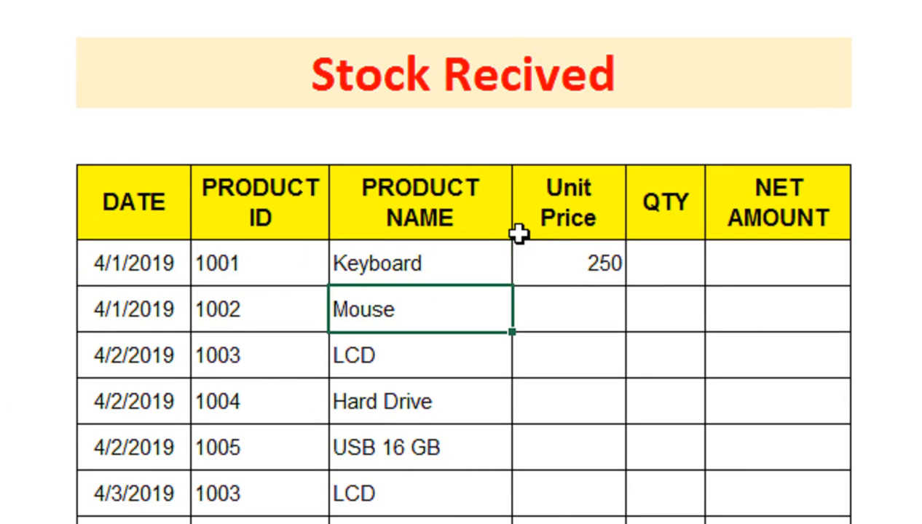
pyautogui.click(561, 252)
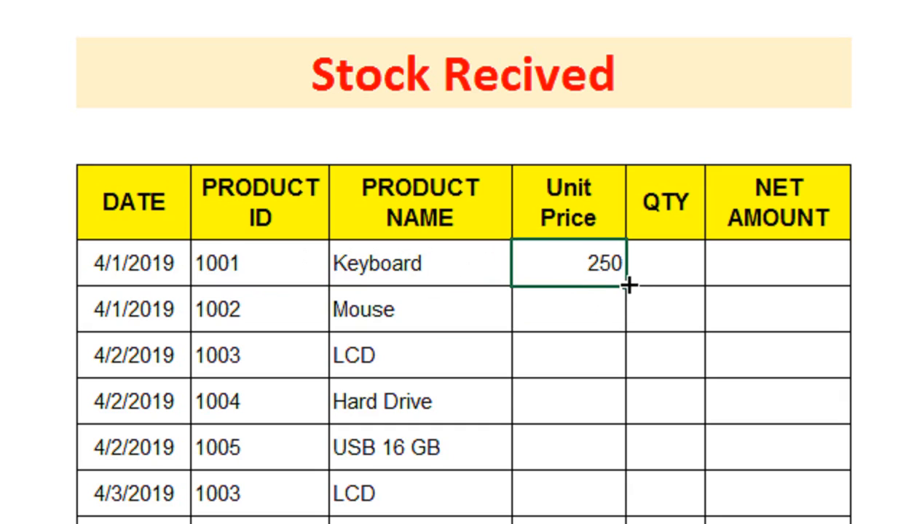
pyautogui.doubleClick(628, 286)
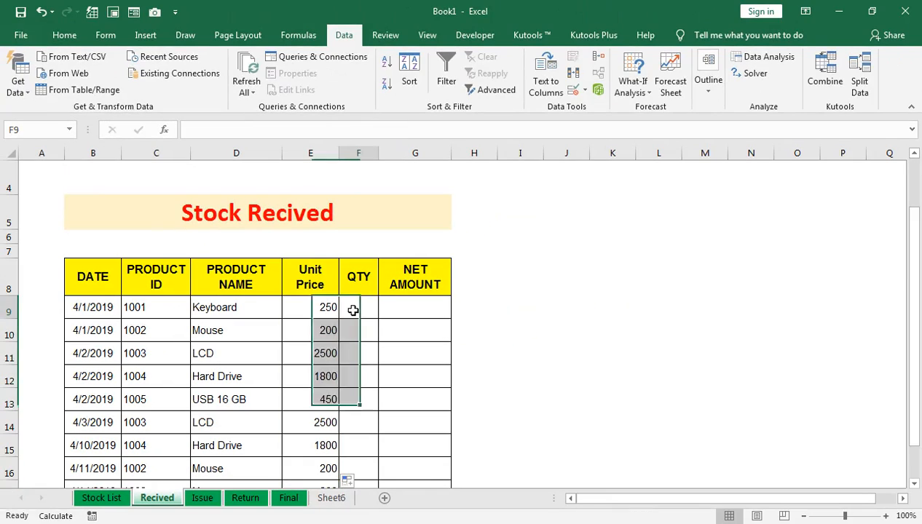
# - Enter quantities of 50 in F9 and 30 in F10 of the QTY column
pyautogui.click(654, 270)
pyautogui.write('50')
pyautogui.press('Return')
pyautogui.write('30')
pyautogui.press('Return')
# - Fill the quantity 30 from F10 down through F17
pyautogui.press('Up')
pyautogui.hotkey('ctrl', 'shift', 'Down')
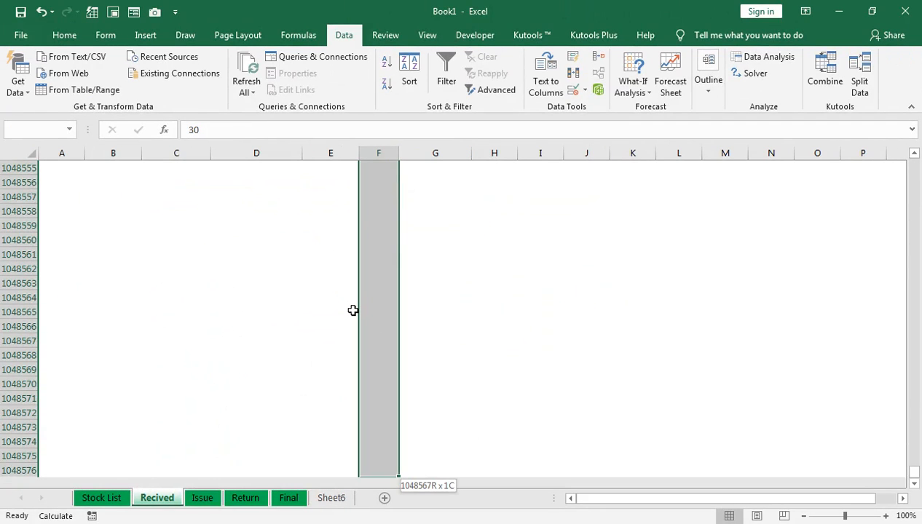
pyautogui.hotkey('ctrl', 'shift', 'Up')
pyautogui.press('Up')
pyautogui.press('Up')
pyautogui.press('Up')
pyautogui.press('Up')
pyautogui.press('Down')
pyautogui.press('Down')
pyautogui.press('Down')
pyautogui.press('Down')
pyautogui.hotkey('shift', 'Down')
pyautogui.hotkey('shift', 'Down')
pyautogui.hotkey('shift', 'Down')
pyautogui.hotkey('shift', 'Down')
pyautogui.hotkey('shift', 'Down')
pyautogui.hotkey('shift', 'Down')
pyautogui.hotkey('shift', 'Down')
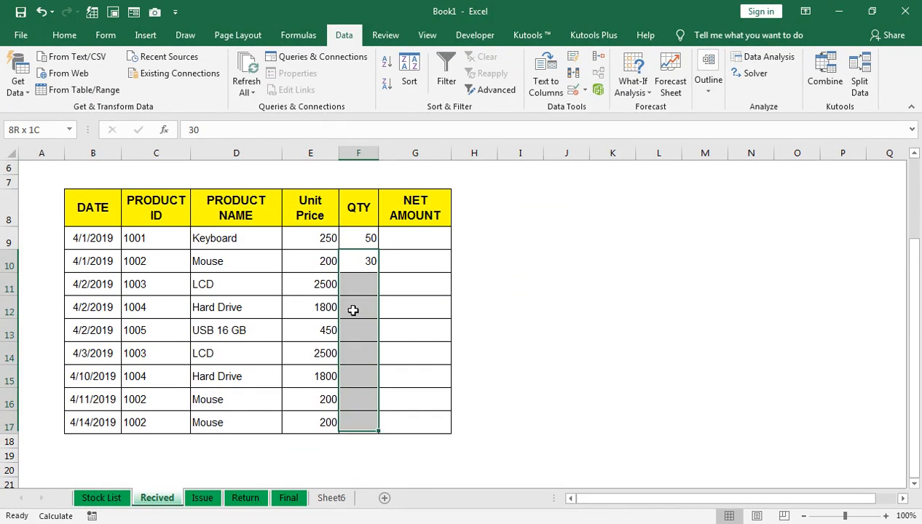
pyautogui.hotkey('ctrl', 'd')
# - Enter the formula =E9*F9 in G9 to calculate the first row's Net Amount
pyautogui.press('Right')
pyautogui.press('Up')
pyautogui.write('=')
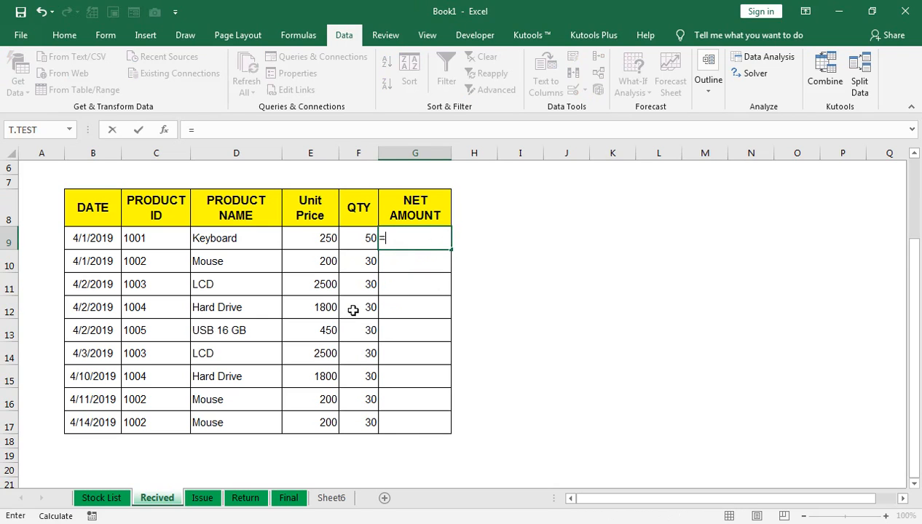
pyautogui.press('Left')
pyautogui.press('Left')
pyautogui.write('*')
pyautogui.press('Left')
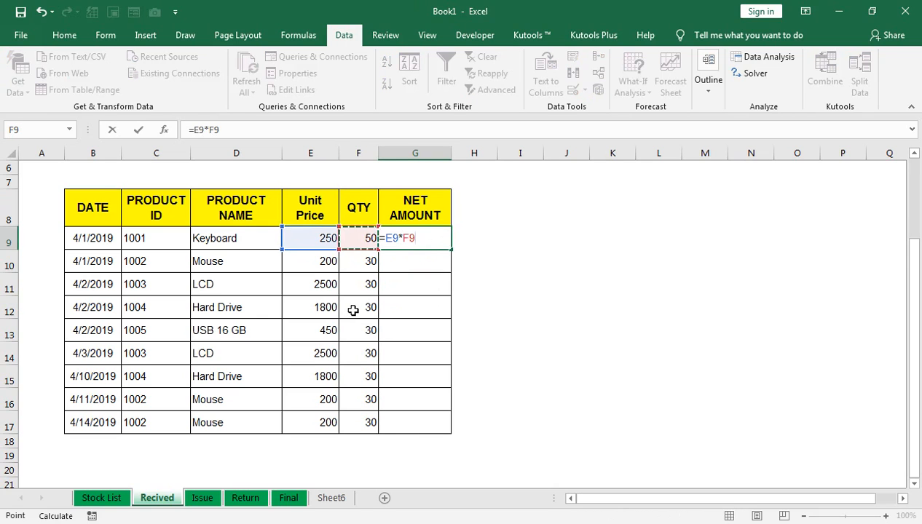
pyautogui.press('Return')
# - Fill the G9 formula down the Net Amount column through G17
pyautogui.press('Up')
pyautogui.hotkey('shift', 'Down')
pyautogui.hotkey('shift', 'Down')
pyautogui.hotkey('shift', 'Down')
pyautogui.hotkey('shift', 'Down')
pyautogui.hotkey('shift', 'Down')
pyautogui.hotkey('shift', 'Down')
pyautogui.hotkey('shift', 'Down')
pyautogui.hotkey('shift', 'Down')
pyautogui.hotkey('ctrl', 'd')
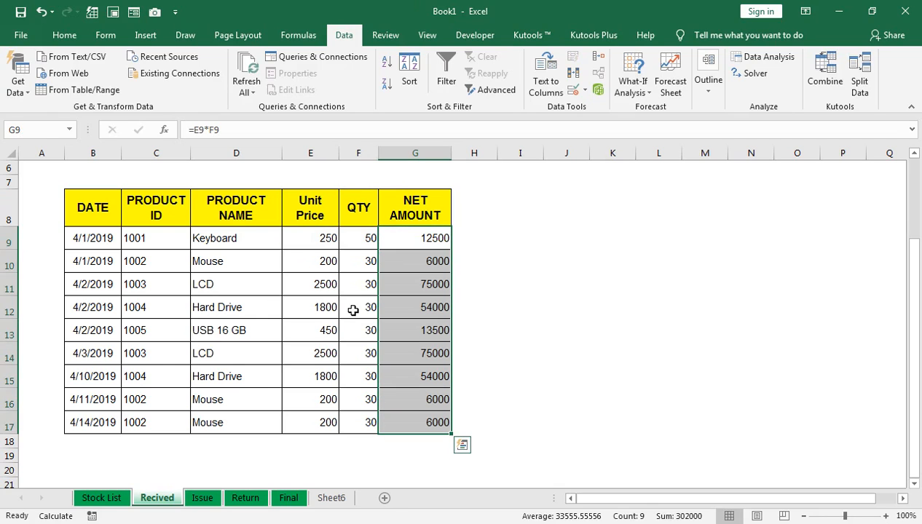
# - Review the Product Name and Unit Price lookup formulas in D9 and E9 of the Recived sheet
pyautogui.scroll(1, 353, 311)
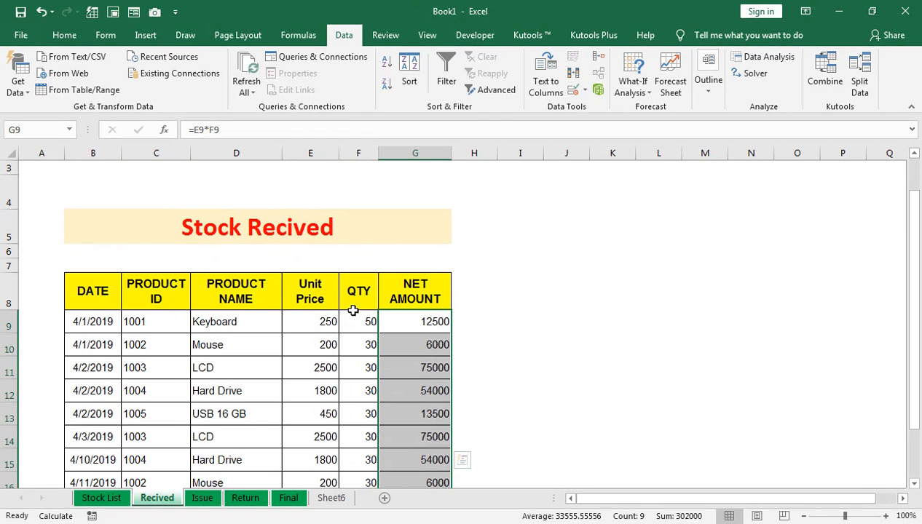
pyautogui.hotkey('ctrl', 'pagedown')
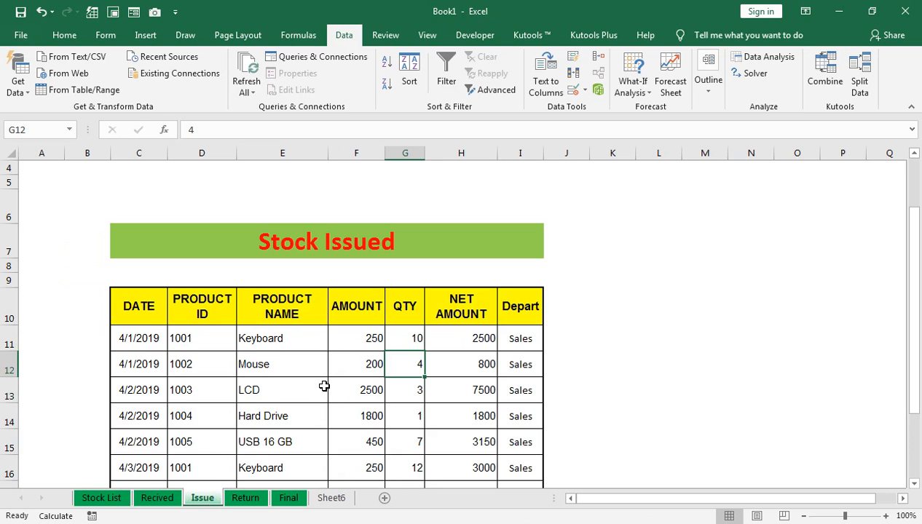
pyautogui.click(167, 497)
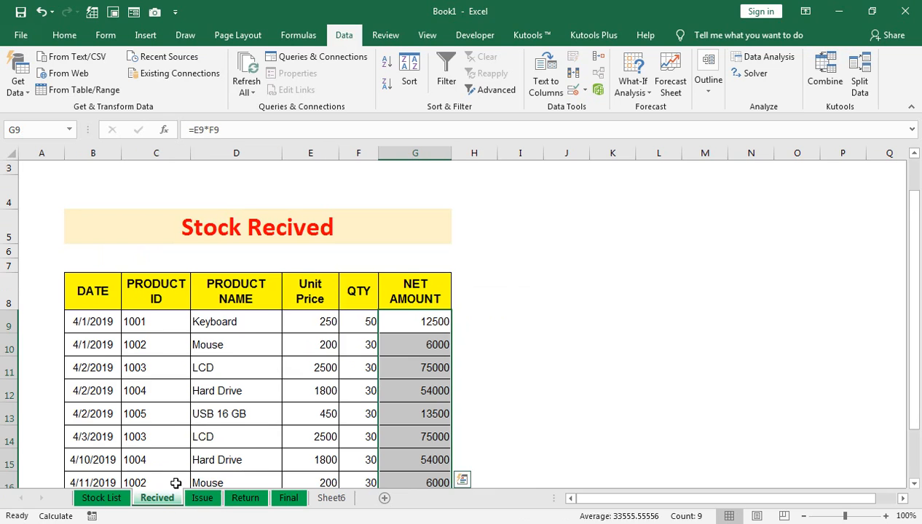
pyautogui.click(239, 322)
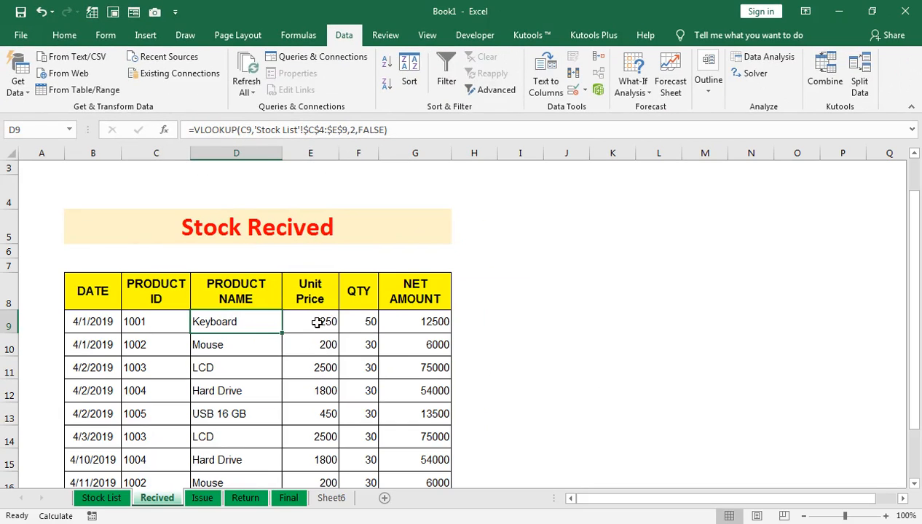
pyautogui.click(318, 323)
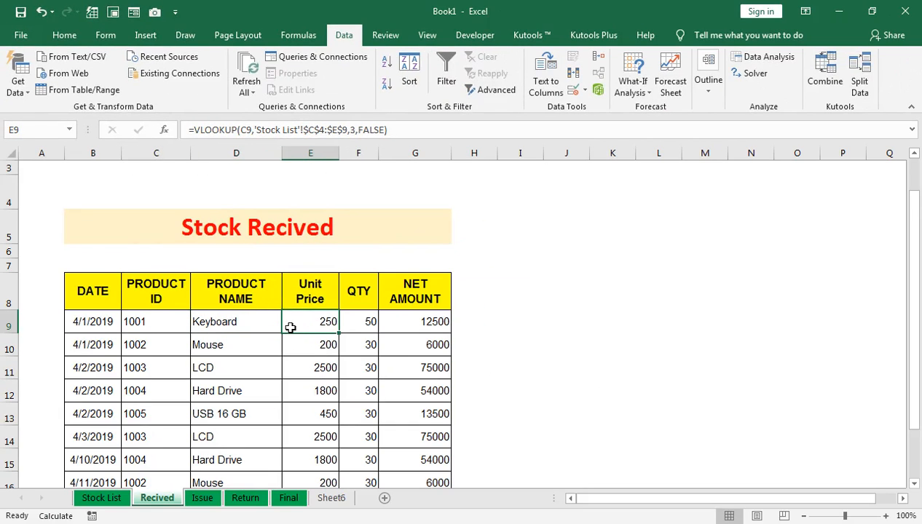
# - On the Issue sheet, examine the Product Name and Amount lookup formulas in E11 and F11
pyautogui.click(202, 498)
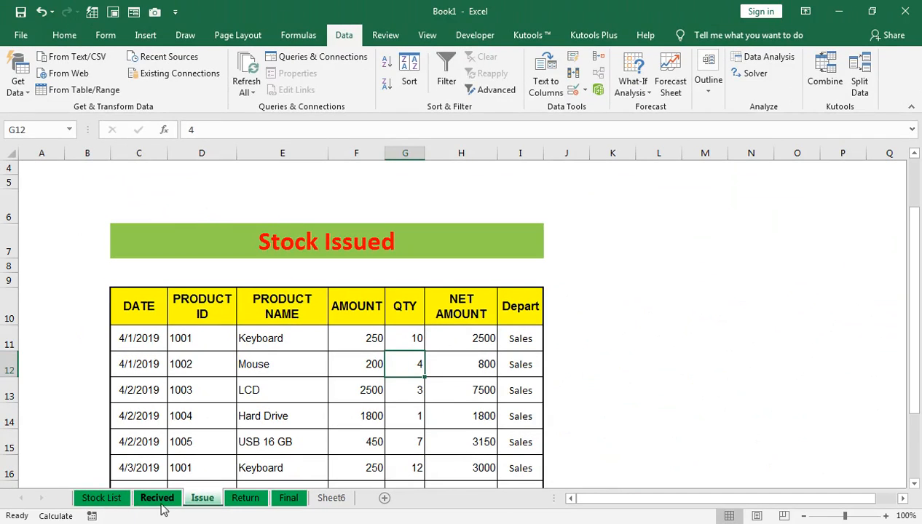
pyautogui.rightClick(162, 504)
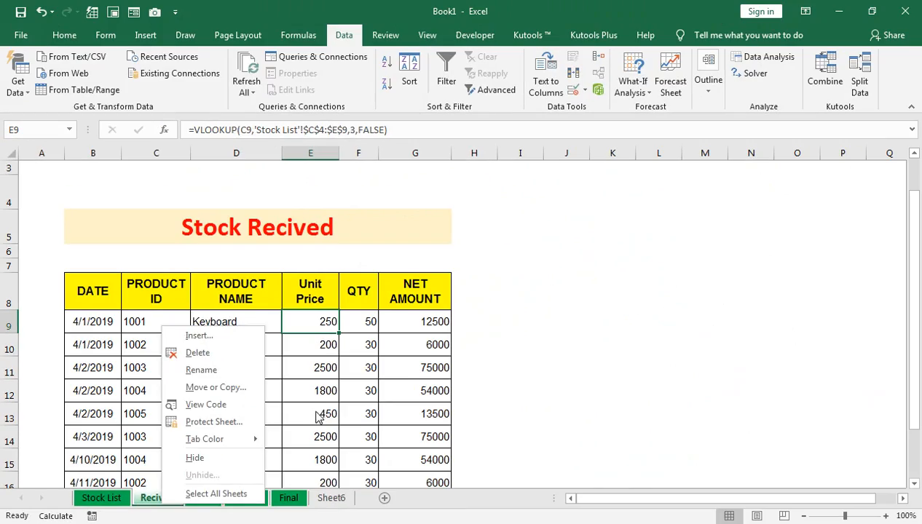
pyautogui.press('Escape')
pyautogui.click(208, 498)
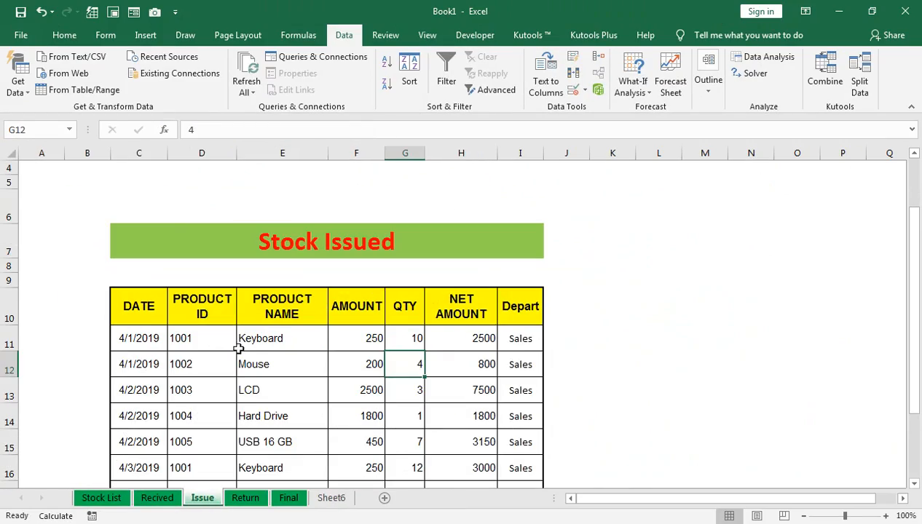
pyautogui.doubleClick(531, 227)
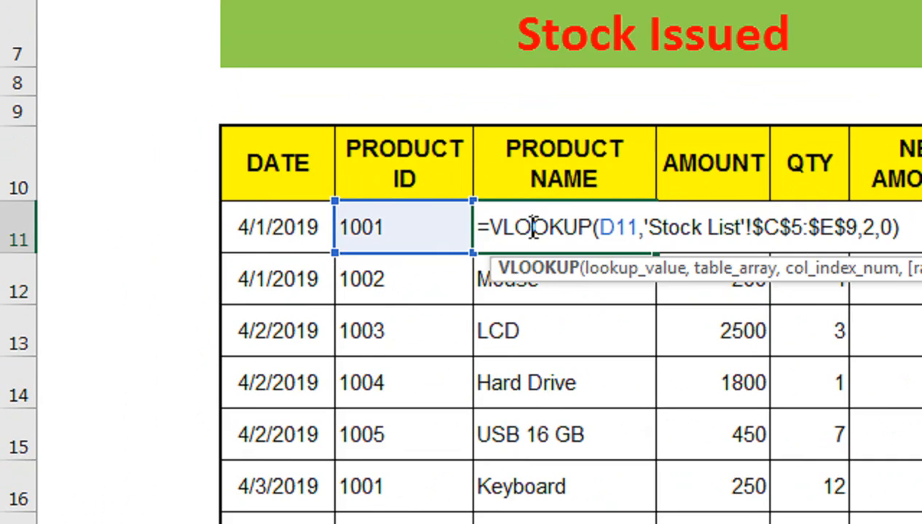
pyautogui.press('Return')
pyautogui.click(703, 223)
pyautogui.doubleClick(701, 223)
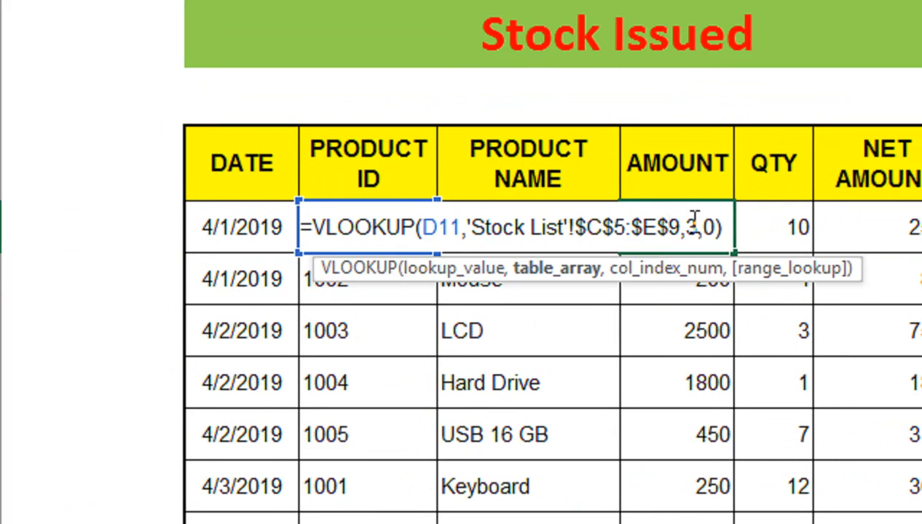
pyautogui.press('Return')
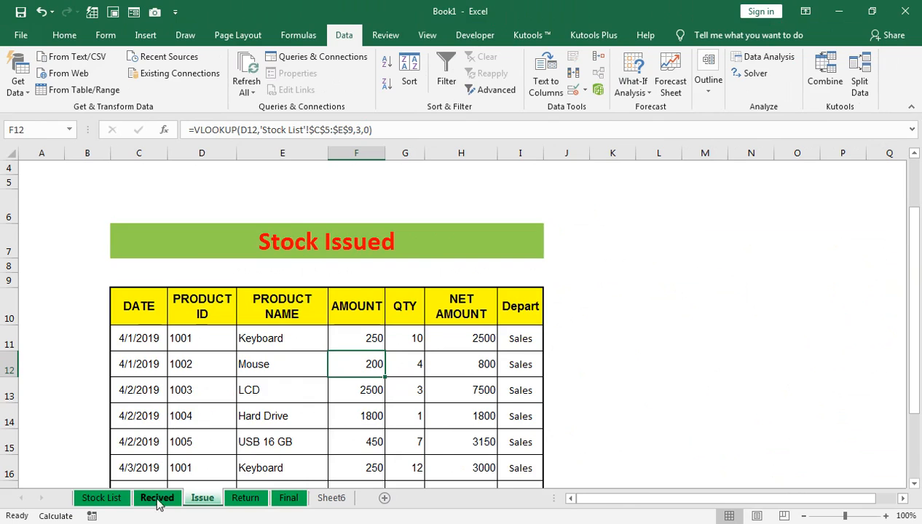
# - Compare the Recived and Issue sheets and examine the Net Amount formula in H11 of the Issue sheet
pyautogui.click(160, 501)
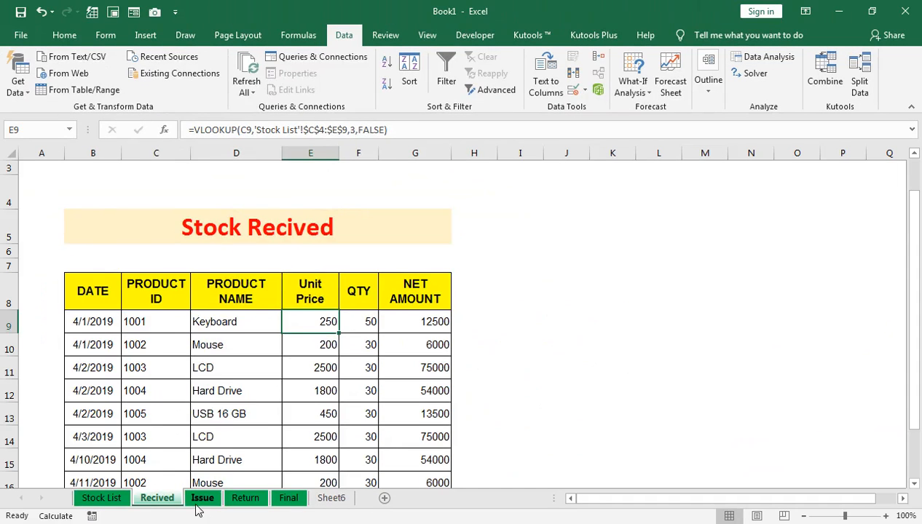
pyautogui.click(202, 499)
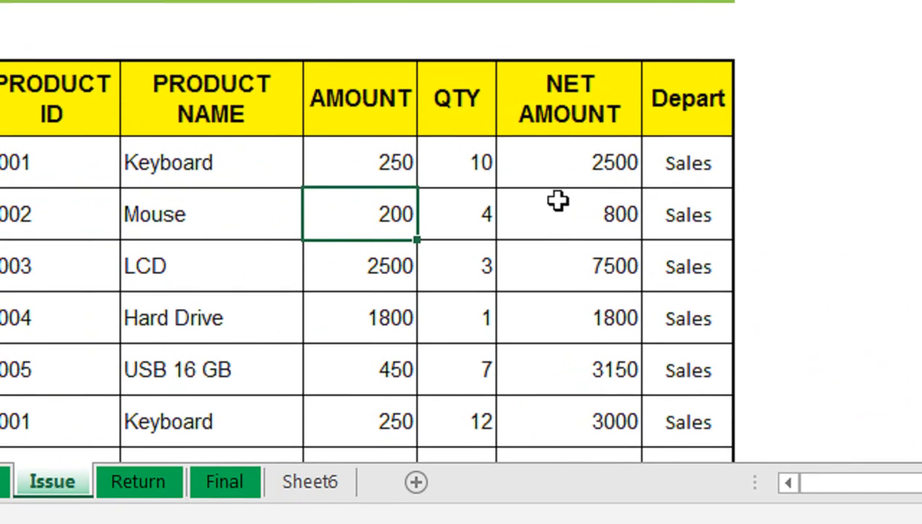
pyautogui.click(583, 244)
pyautogui.doubleClick(583, 164)
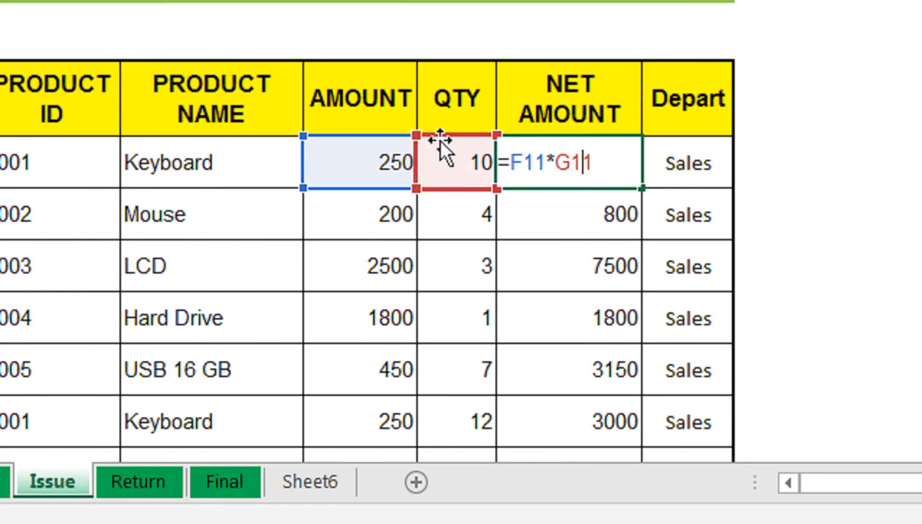
pyautogui.press('Return')
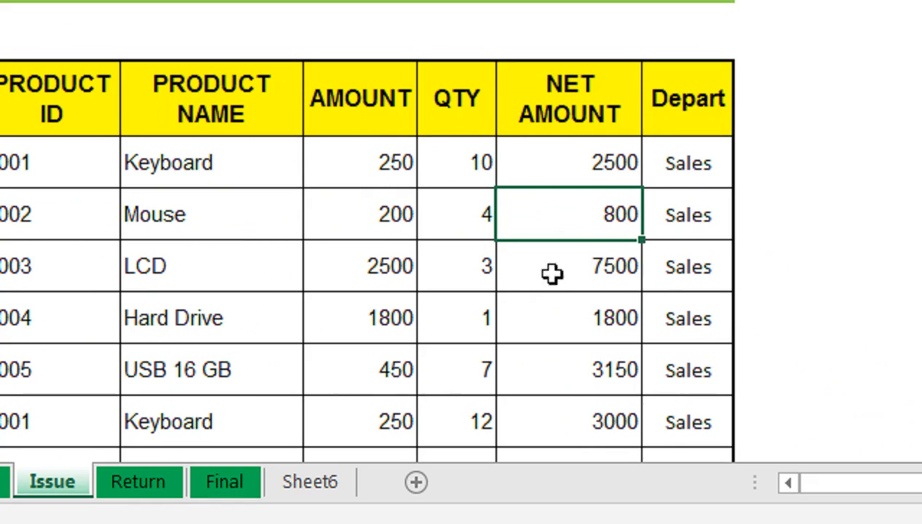
# - Clear the Net Amount cells from H12 down and refill the column with the H11 formula
pyautogui.click(595, 215)
pyautogui.hotkey('ctrl', 'shift', 'Down')
pyautogui.press('Delete')
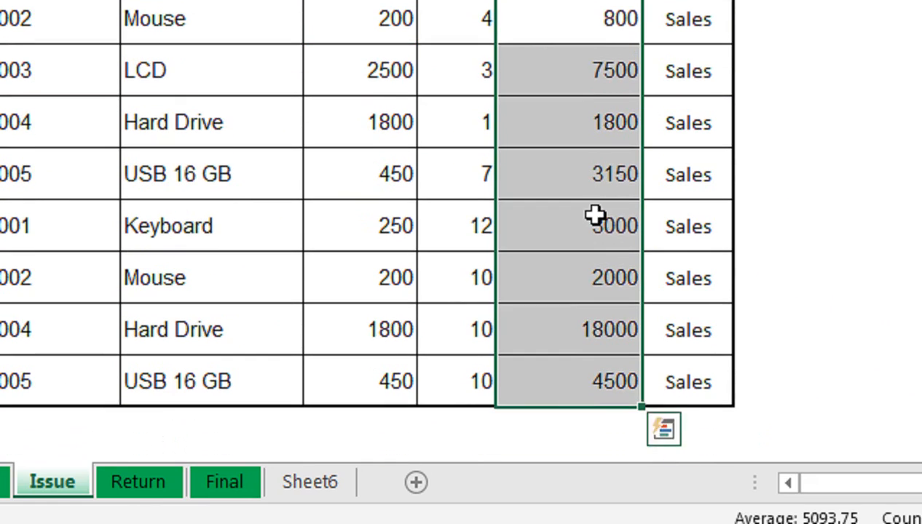
pyautogui.scroll(1, 595, 214)
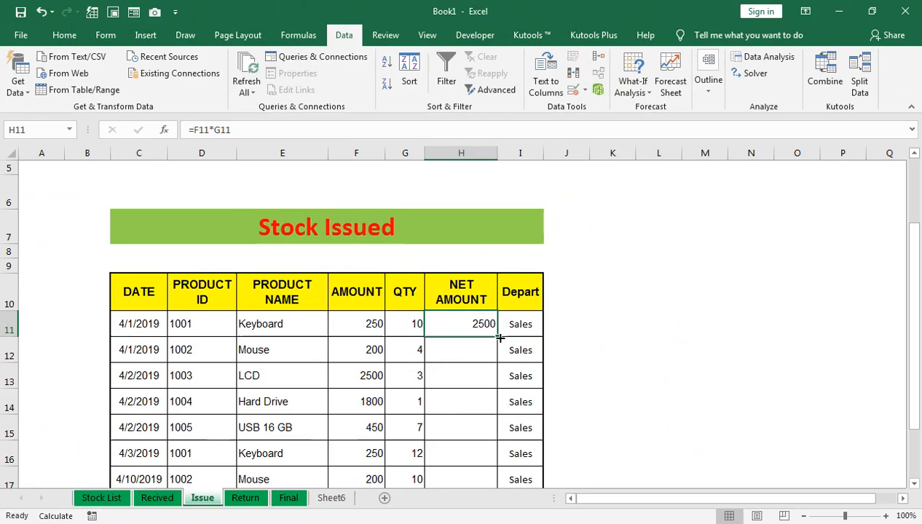
pyautogui.doubleClick(500, 338)
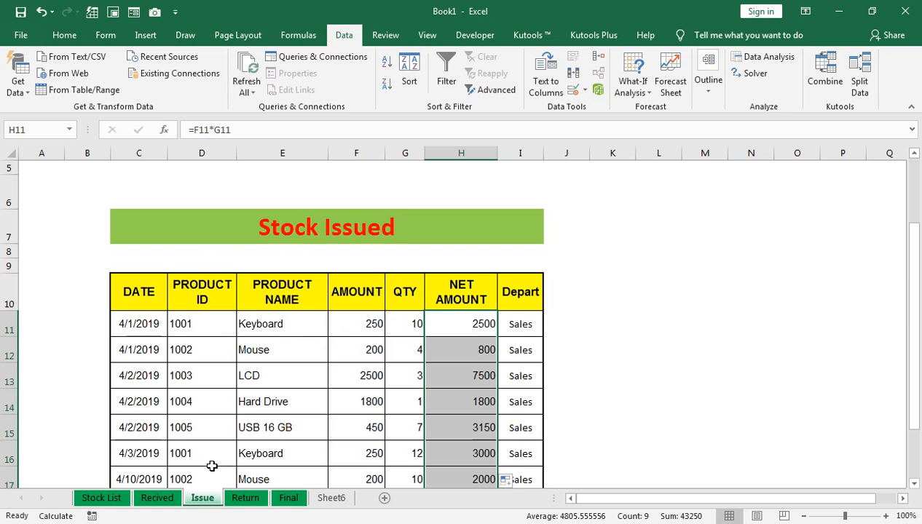
# - On the Return sheet, examine the Product Name and Amount lookup formulas in E11 and F11
pyautogui.click(173, 500)
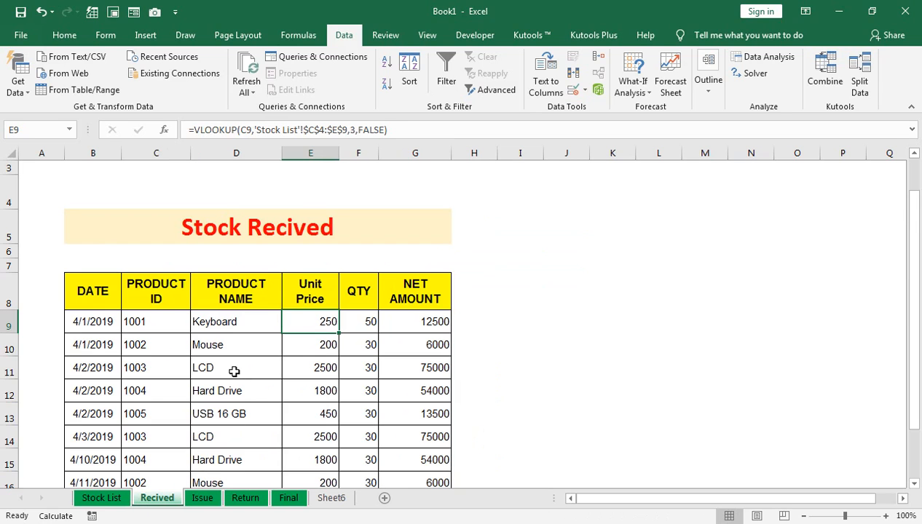
pyautogui.click(203, 499)
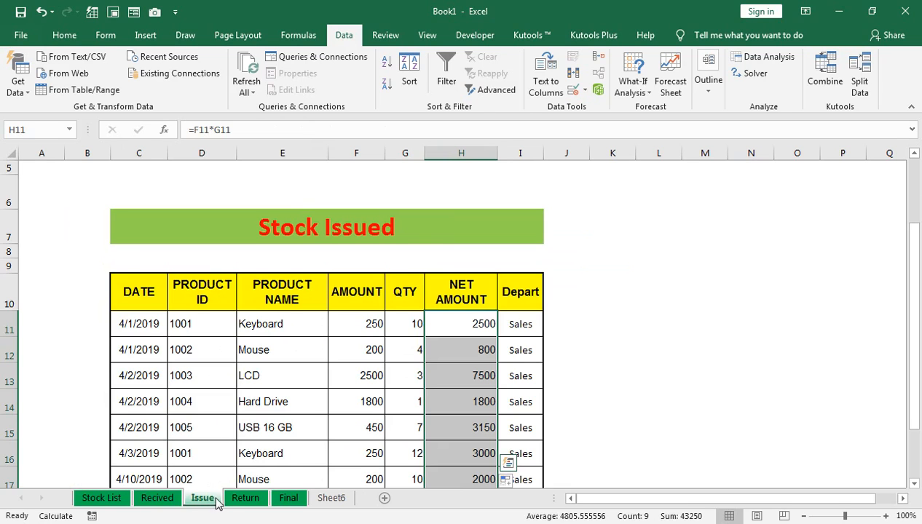
pyautogui.click(238, 498)
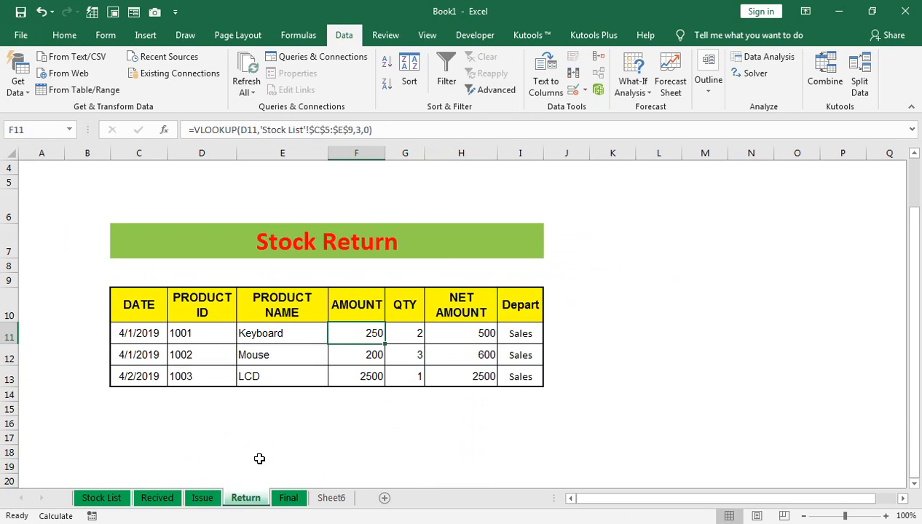
pyautogui.click(219, 336)
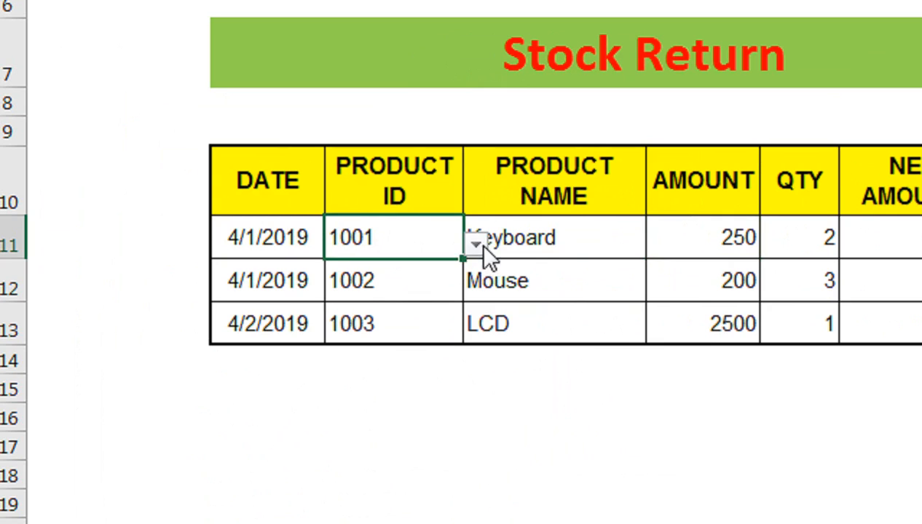
pyautogui.doubleClick(586, 239)
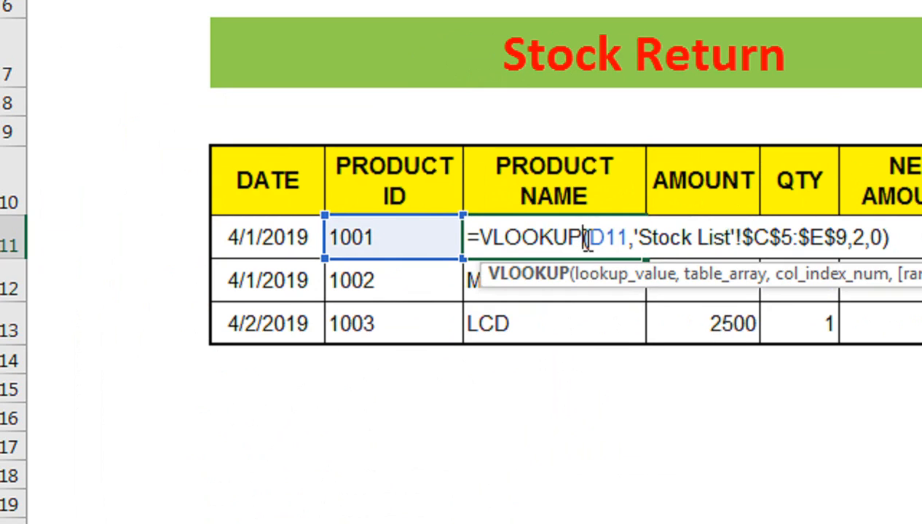
pyautogui.press('Return')
pyautogui.click(694, 231)
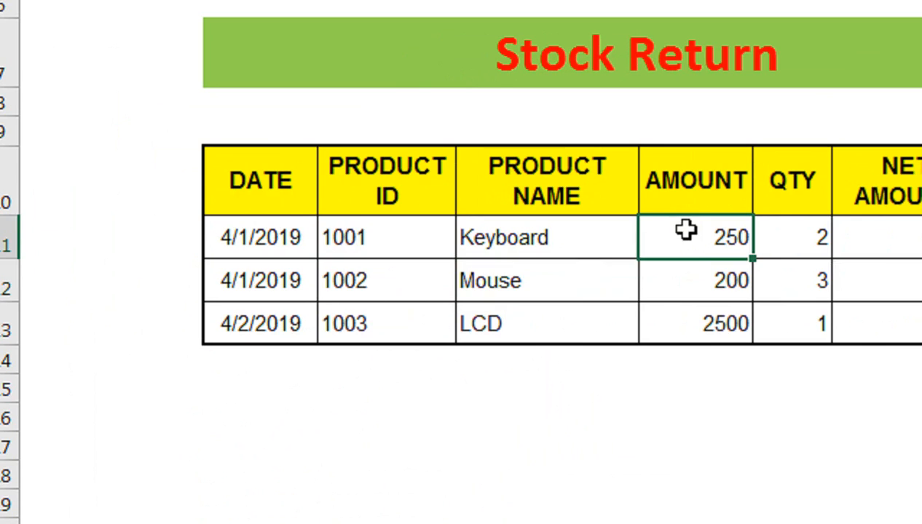
pyautogui.doubleClick(687, 230)
pyautogui.press('Return')
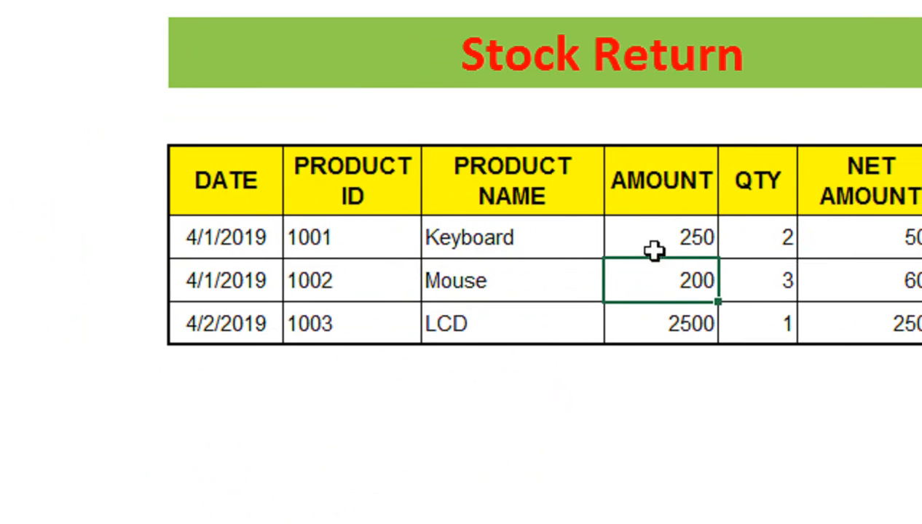
# - Review the quantity, Net Amount formula and department cells in row 11 of the Return sheet
pyautogui.click(699, 249)
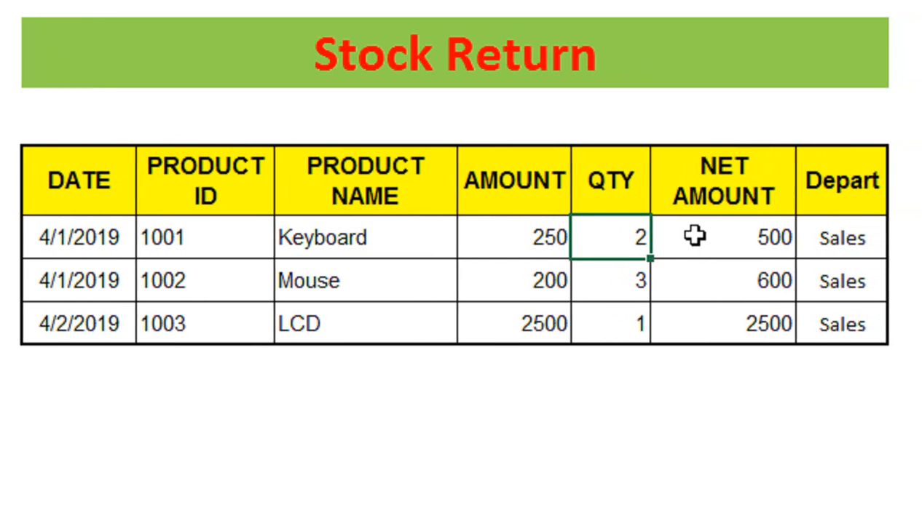
pyautogui.click(704, 247)
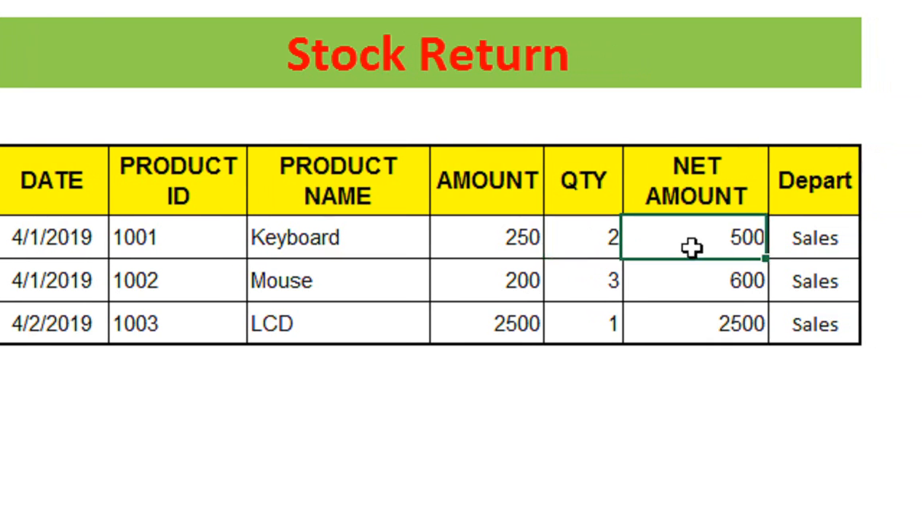
pyautogui.press('F2')
pyautogui.press('Return')
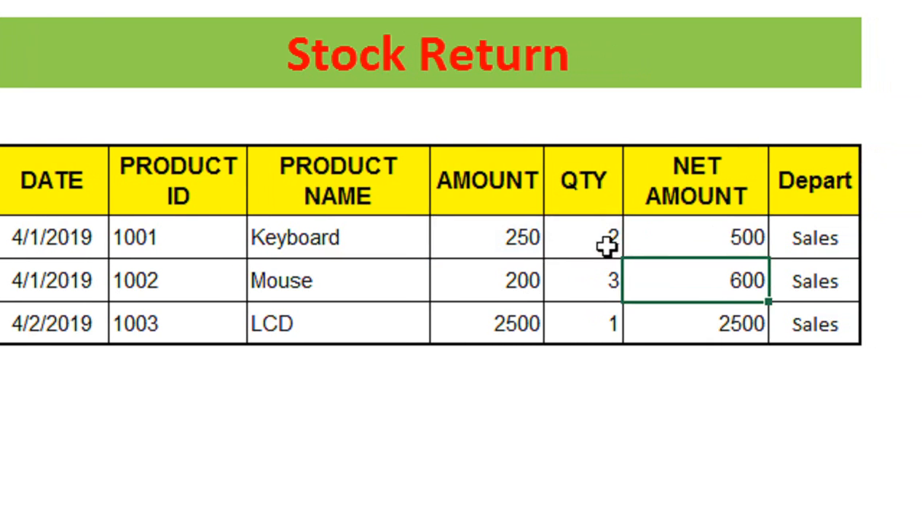
pyautogui.click(825, 241)
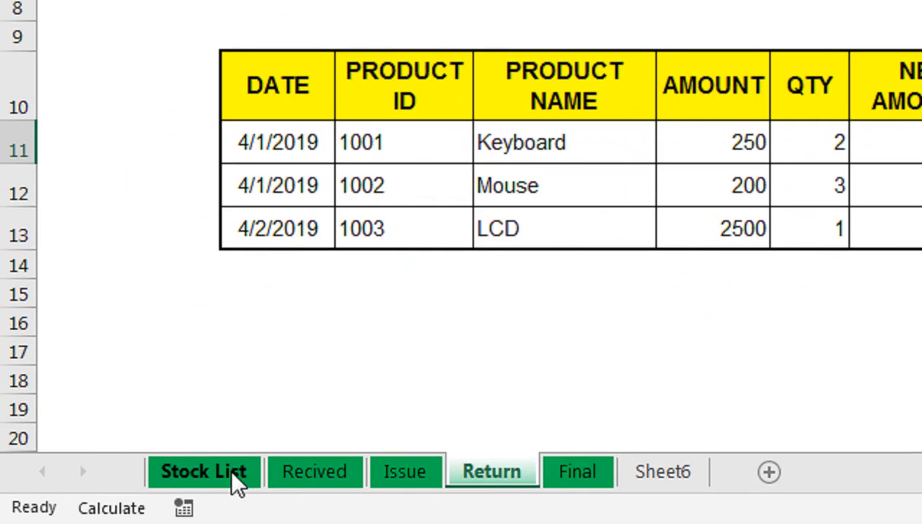
# - Go through the Stock List, Recived, Issue and Return sheets and open the Final sheet
pyautogui.click(116, 498)
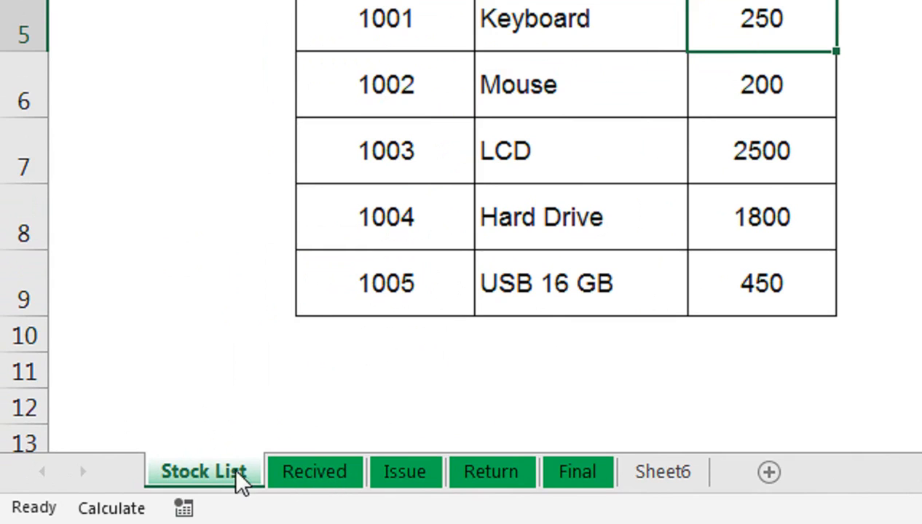
pyautogui.click(313, 473)
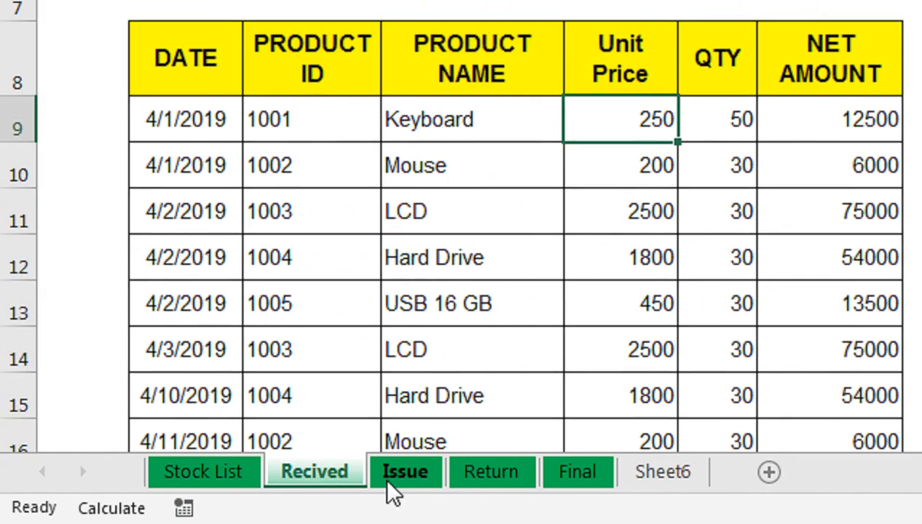
pyautogui.click(393, 477)
pyautogui.click(485, 477)
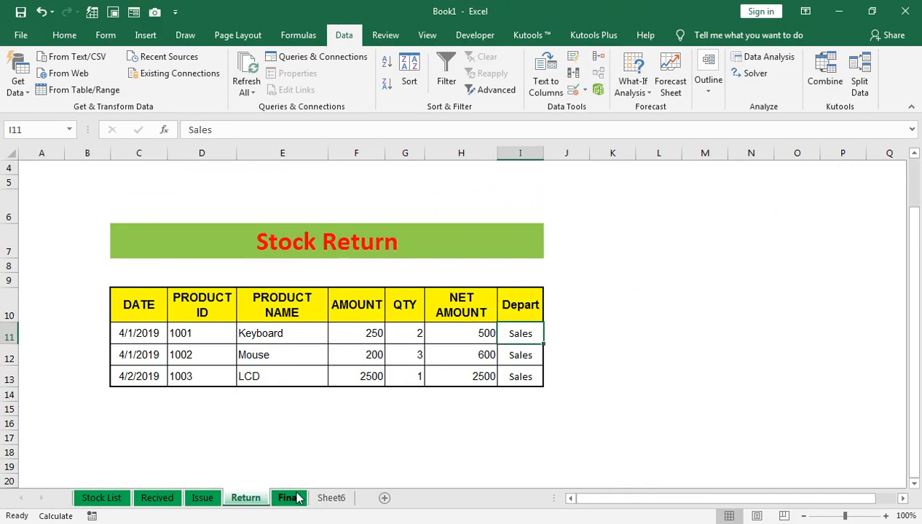
pyautogui.click(577, 472)
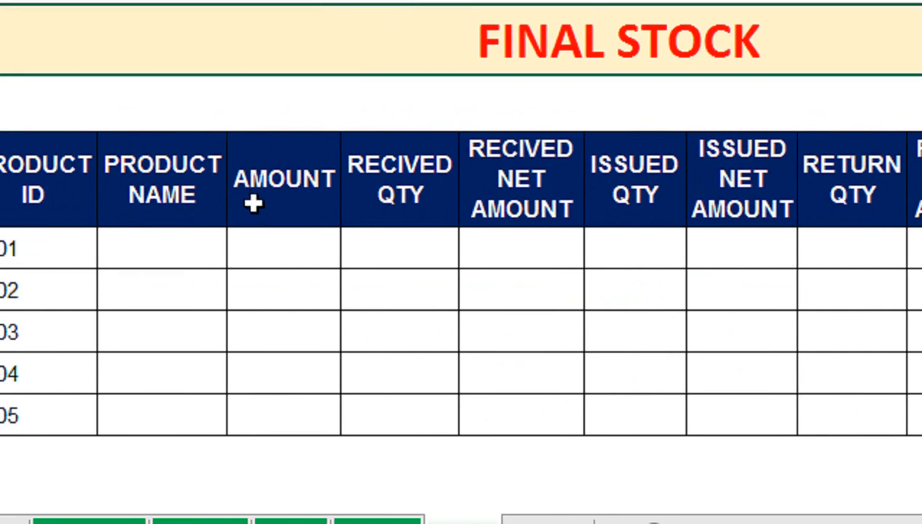
# - Walk through the empty row 7 cells of the Final Stock table, from Product Name to Return Qty
pyautogui.click(228, 251)
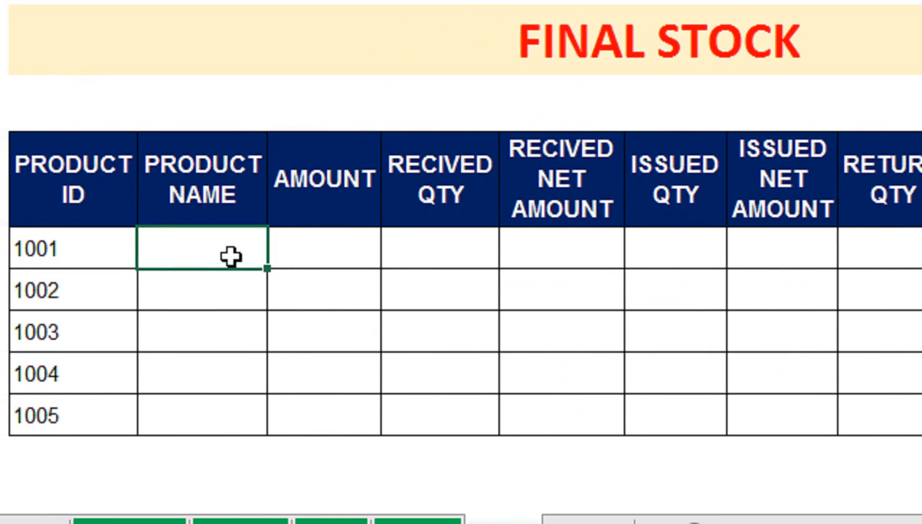
pyautogui.click(316, 245)
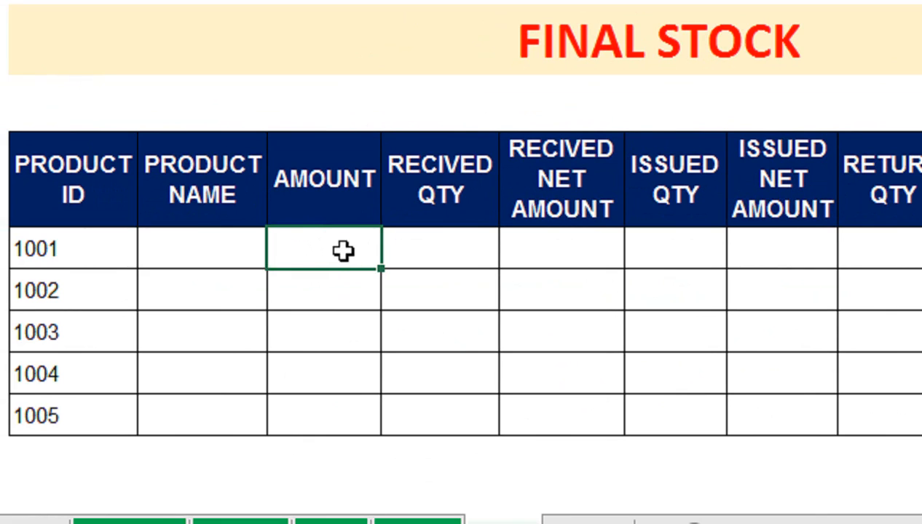
pyautogui.click(410, 249)
pyautogui.click(558, 245)
pyautogui.click(656, 234)
pyautogui.click(786, 239)
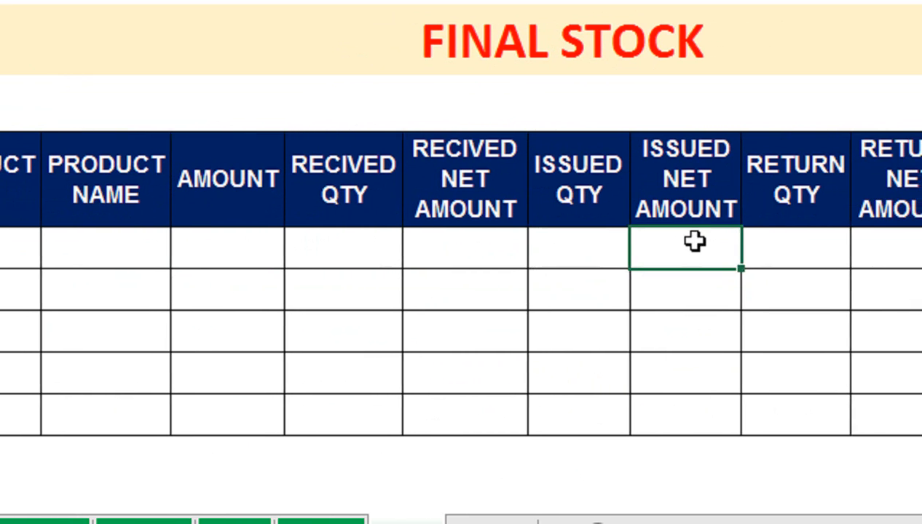
pyautogui.click(783, 249)
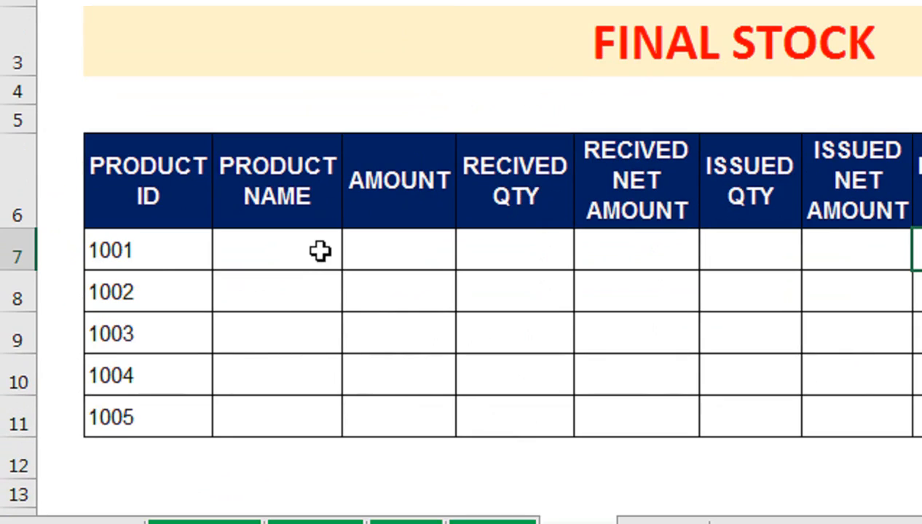
# - Enter =VLOOKUP(B7,'Stock List'!$C$4:$E$9,2,FALSE) in Product Name cell C7 of the Final sheet
pyautogui.click(151, 356)
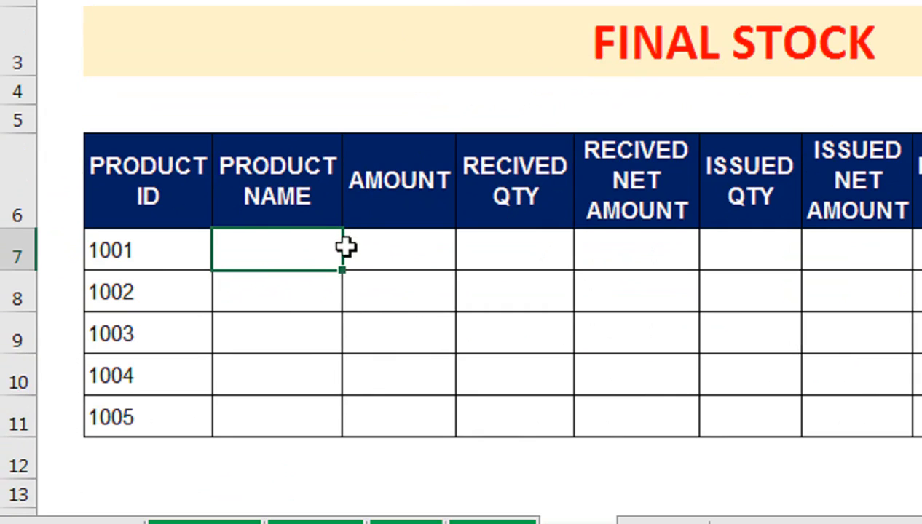
pyautogui.write('=VLOOKUP(')
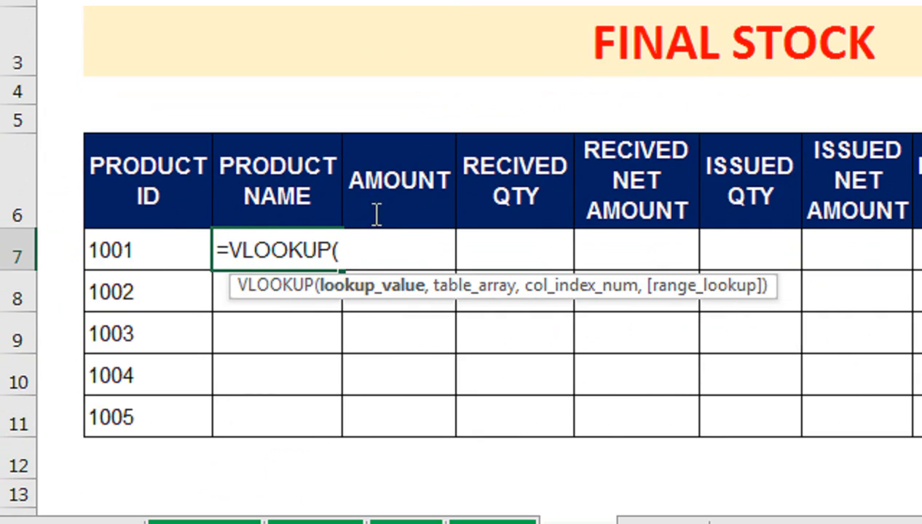
pyautogui.click(163, 247)
pyautogui.write(',')
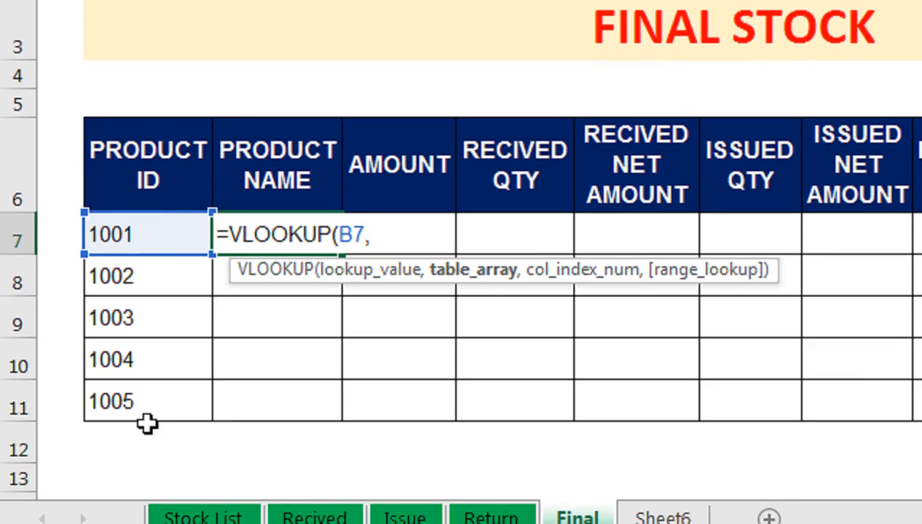
pyautogui.click(196, 470)
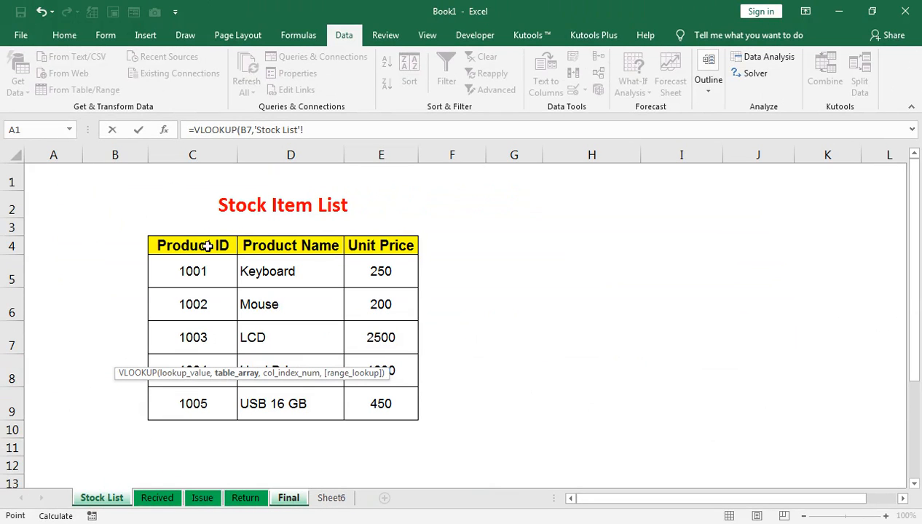
pyautogui.moveTo(208, 248); pyautogui.dragTo(412, 417)
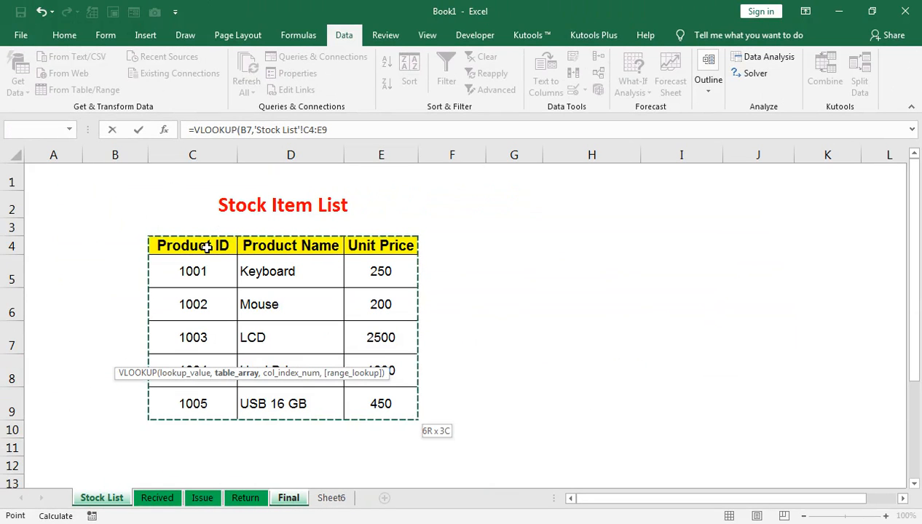
pyautogui.press('F4')
pyautogui.write(',2,')
pyautogui.press('Down')
pyautogui.press('Tab')
pyautogui.write(')')
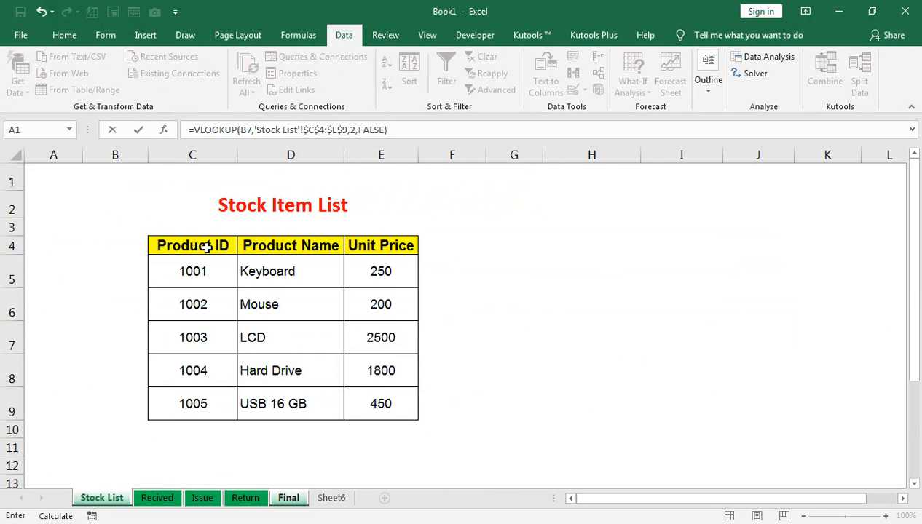
pyautogui.press('Return')
# - Check the Product Name lookup formula in C7 and fill it down through C11
pyautogui.doubleClick(141, 351)
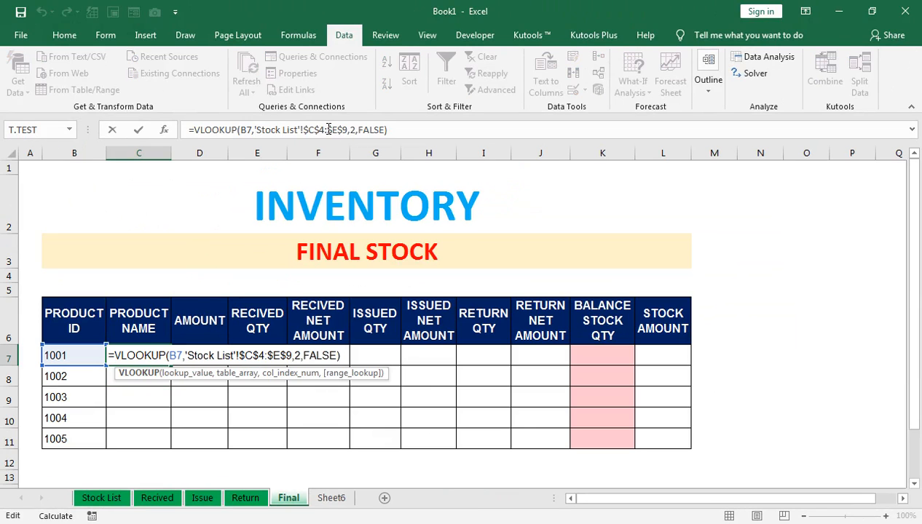
pyautogui.press('Return')
pyautogui.click(150, 353)
pyautogui.click(172, 370)
pyautogui.click(168, 362)
pyautogui.doubleClick(172, 364)
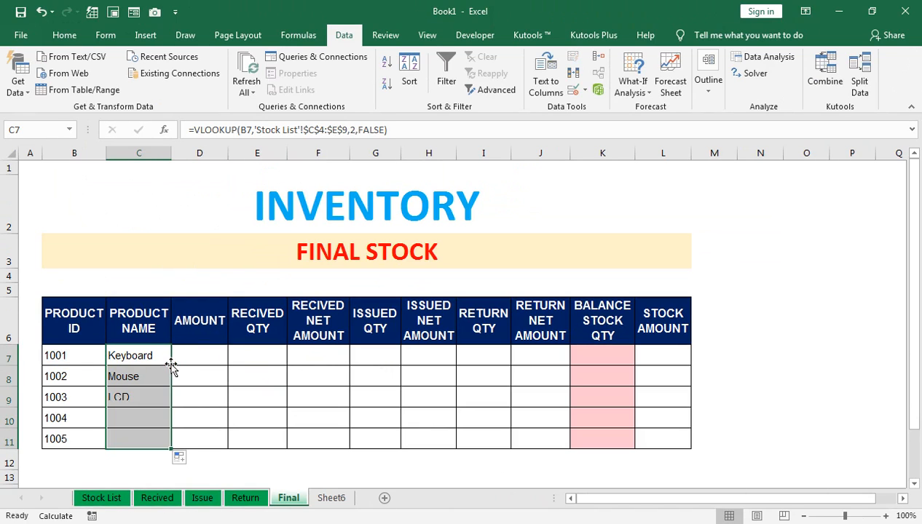
# - Copy the full lookup formula text from C7 into Amount cell D7
pyautogui.click(128, 354)
pyautogui.click(313, 131)
pyautogui.tripleClick(313, 131)
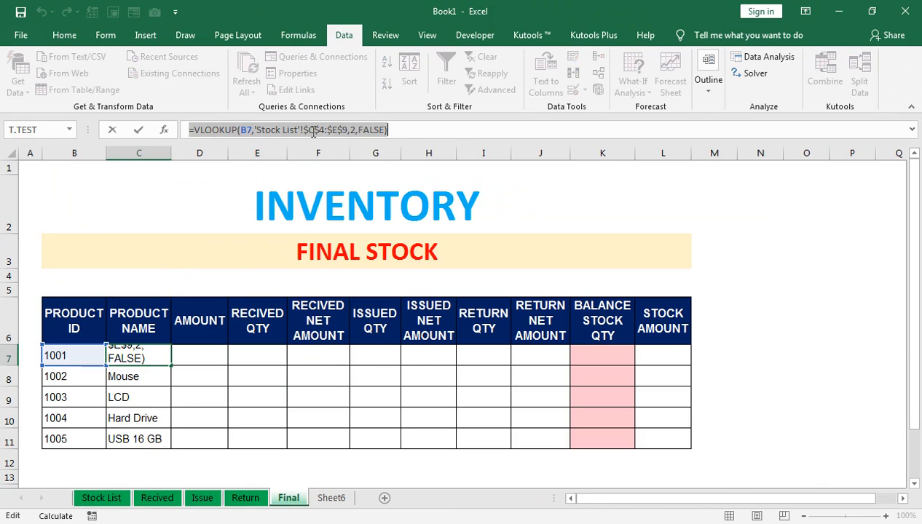
pyautogui.hotkey('ctrl', 'c')
pyautogui.press('Tab')
pyautogui.hotkey('ctrl', 'v')
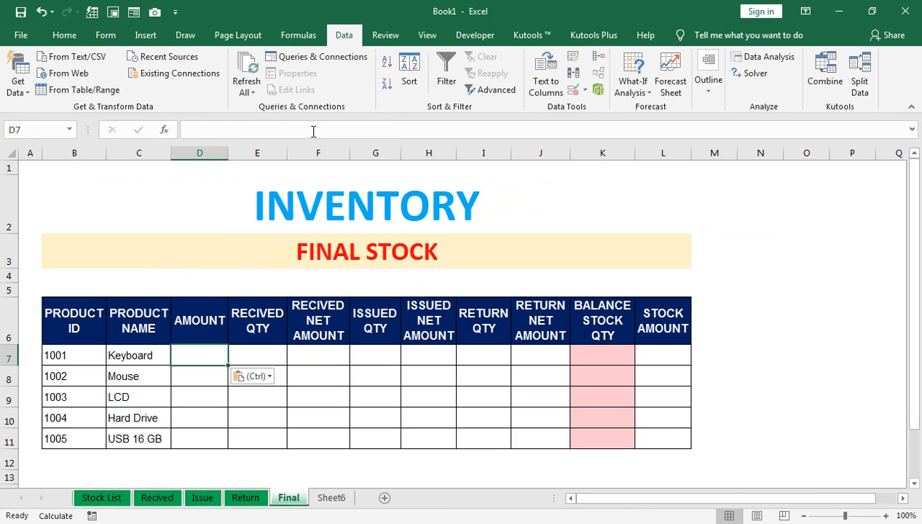
# - Change the D7 lookup to return the Stock List's Unit Price column and fill it down through D11
pyautogui.click(313, 131)
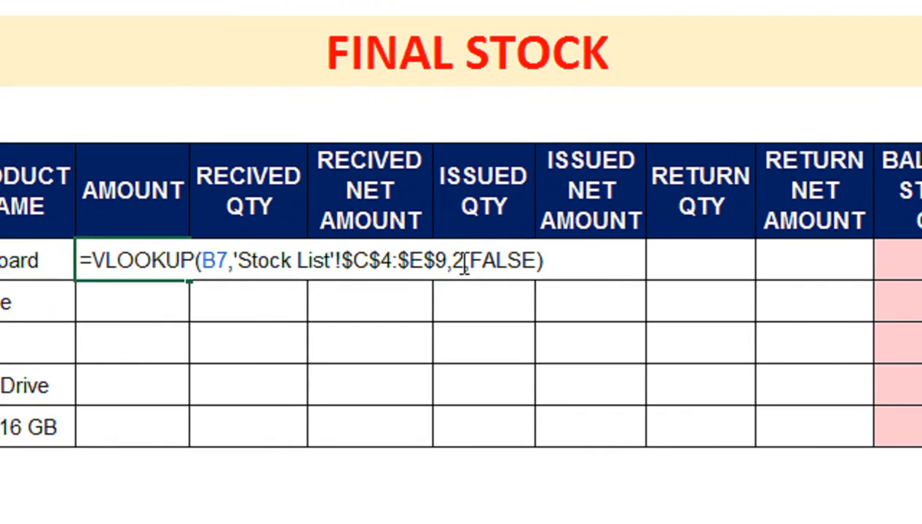
pyautogui.click(367, 356)
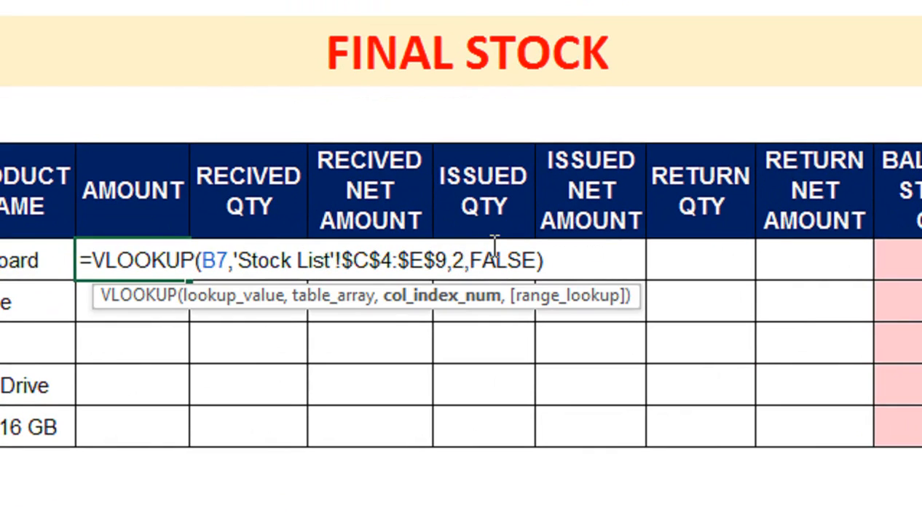
pyautogui.press('Return')
pyautogui.click(231, 255)
pyautogui.doubleClick(281, 277)
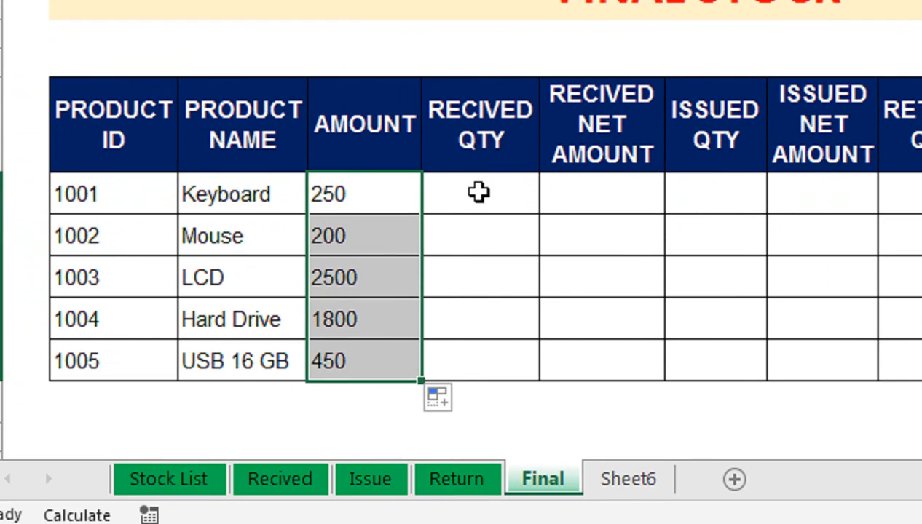
# - Start a SUMIF in Received Qty cell E7 with range Recived!$C$8:$C$17 and criteria Final!B7
pyautogui.click(478, 192)
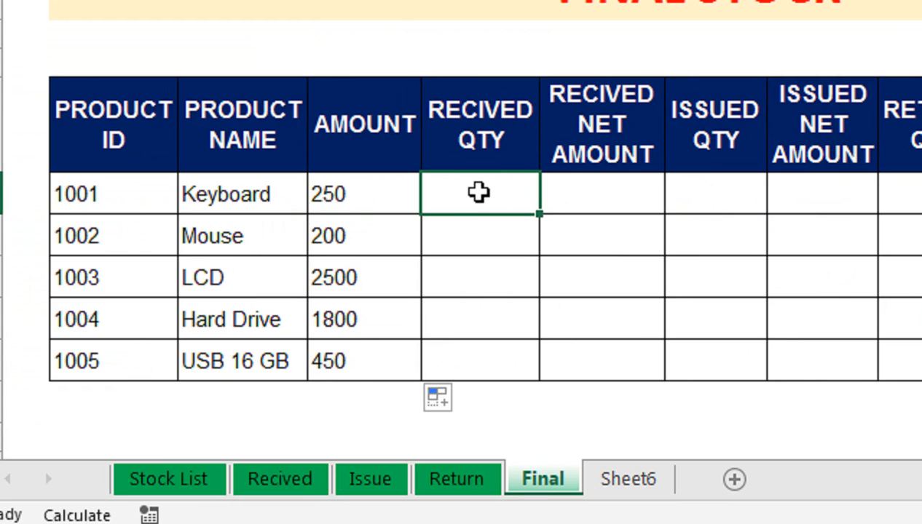
pyautogui.write('=SUMIF')
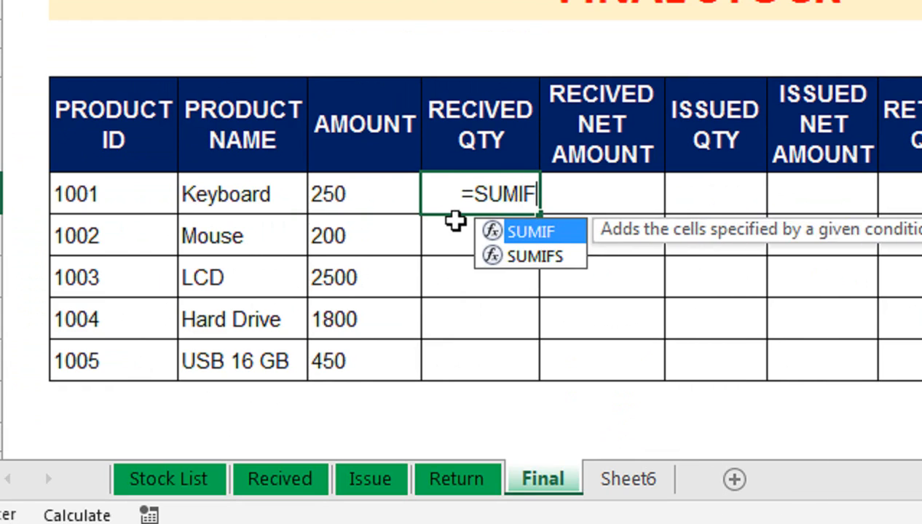
pyautogui.write('(')
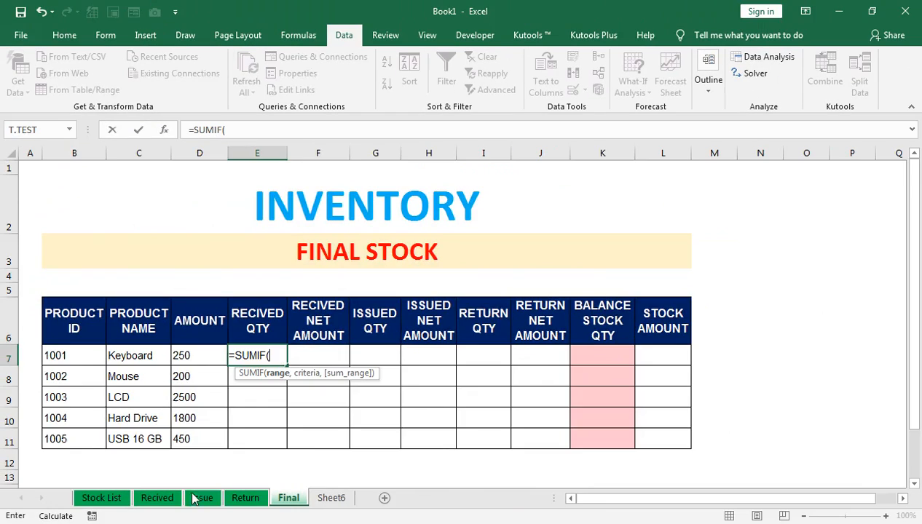
pyautogui.click(280, 479)
pyautogui.click(157, 304)
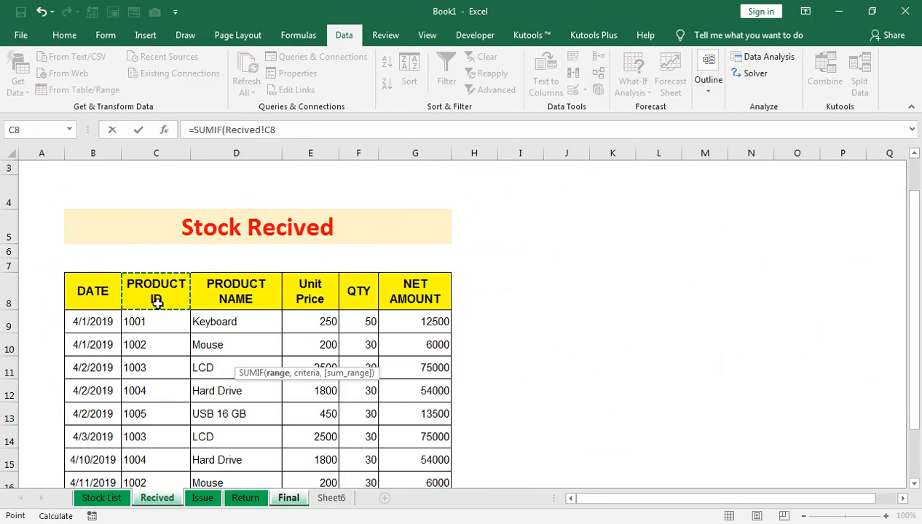
pyautogui.hotkey('ctrl', 'shift', 'Down')
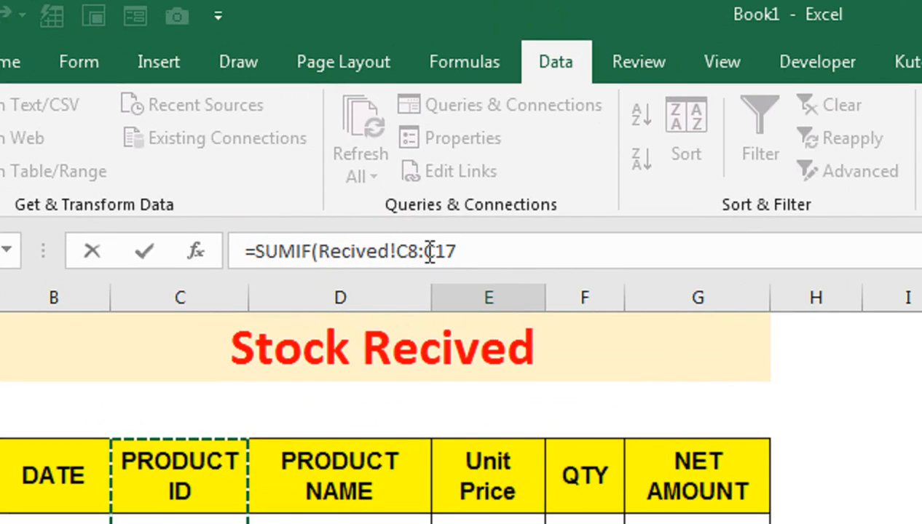
pyautogui.press('F4')
pyautogui.write(',')
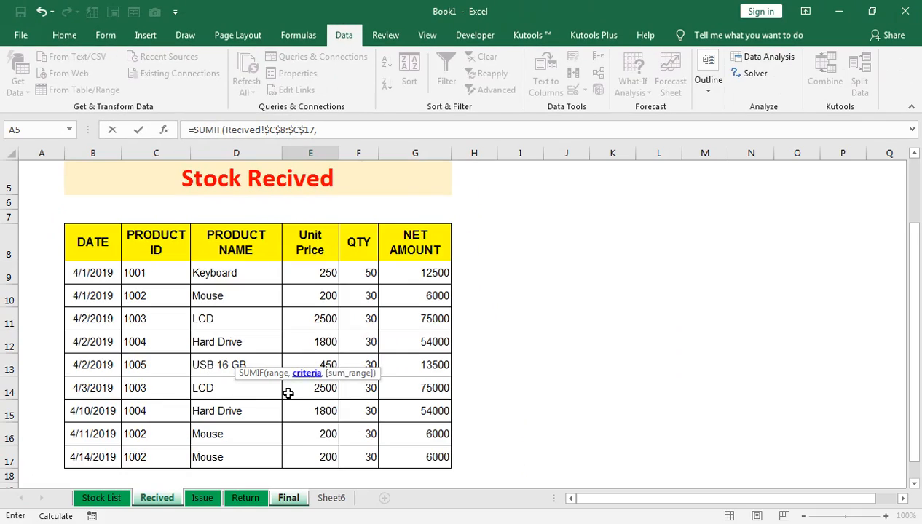
pyautogui.click(289, 500)
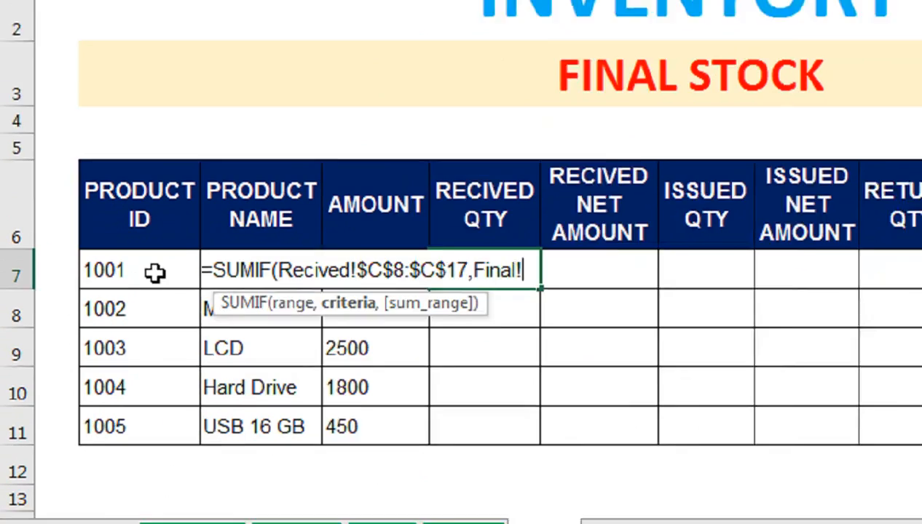
pyautogui.click(83, 356)
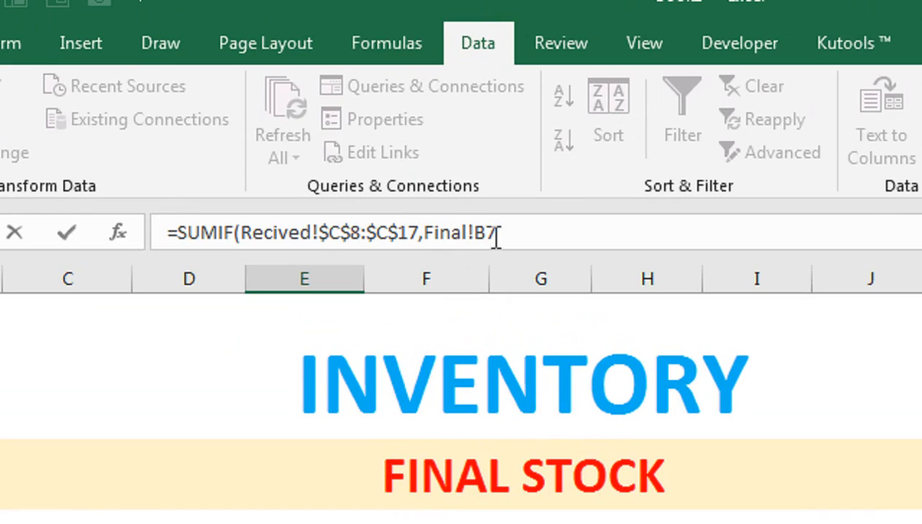
pyautogui.write(',')
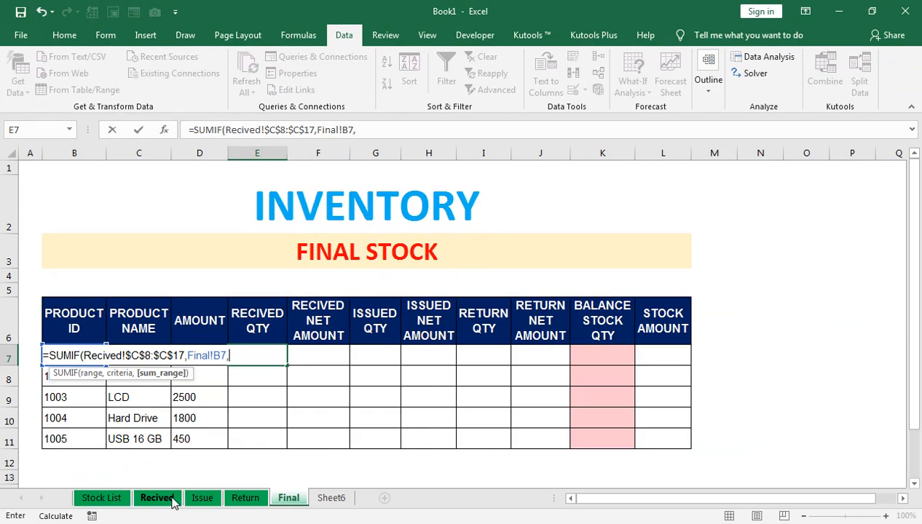
# - Complete the E7 SUMIF with the Recived sheet's QTY column as the absolute sum range Recived!$F$8:$F$17
pyautogui.click(169, 498)
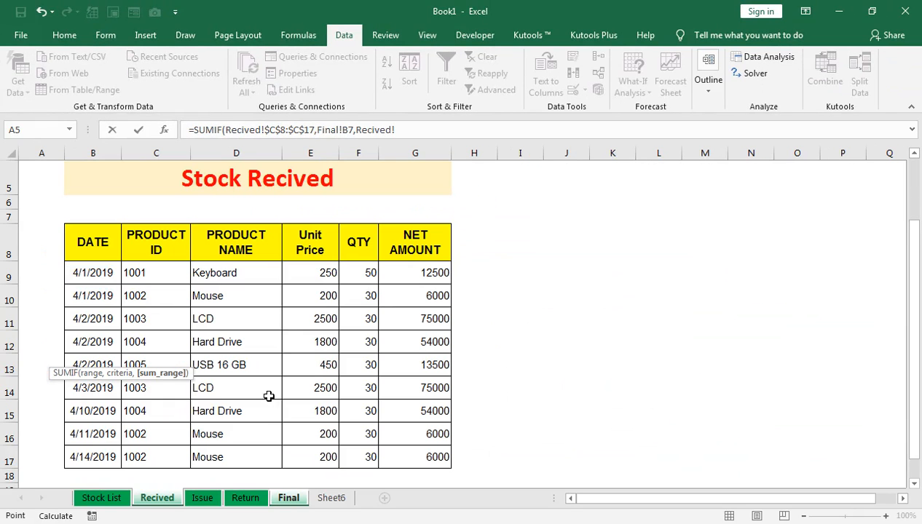
pyautogui.click(364, 271)
pyautogui.hotkey('ctrl', 'shift', 'Down')
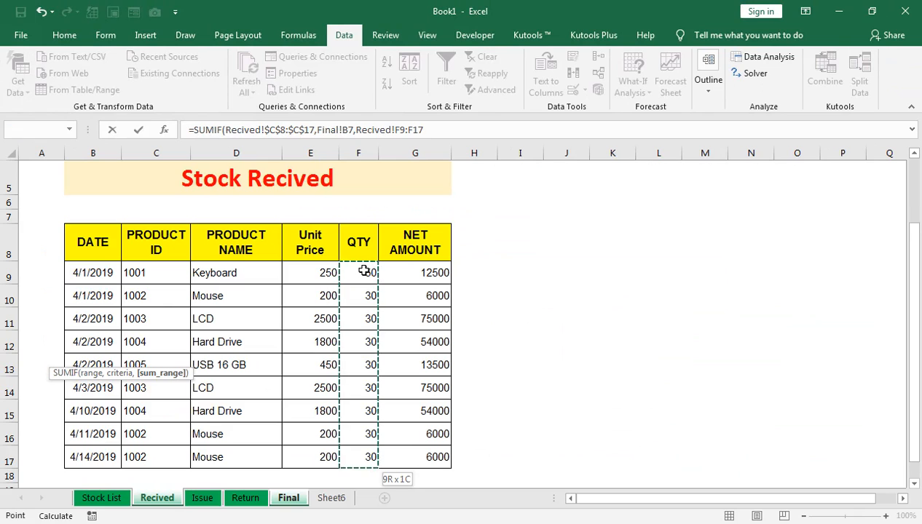
pyautogui.click(360, 246)
pyautogui.hotkey('ctrl', 'shift', 'Down')
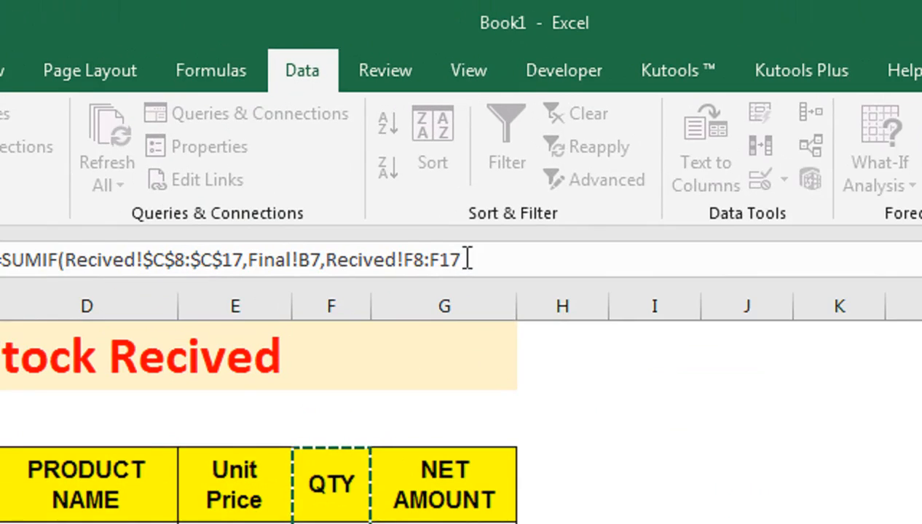
pyautogui.click(471, 260)
pyautogui.press('F4')
pyautogui.write(')')
pyautogui.press('Return')
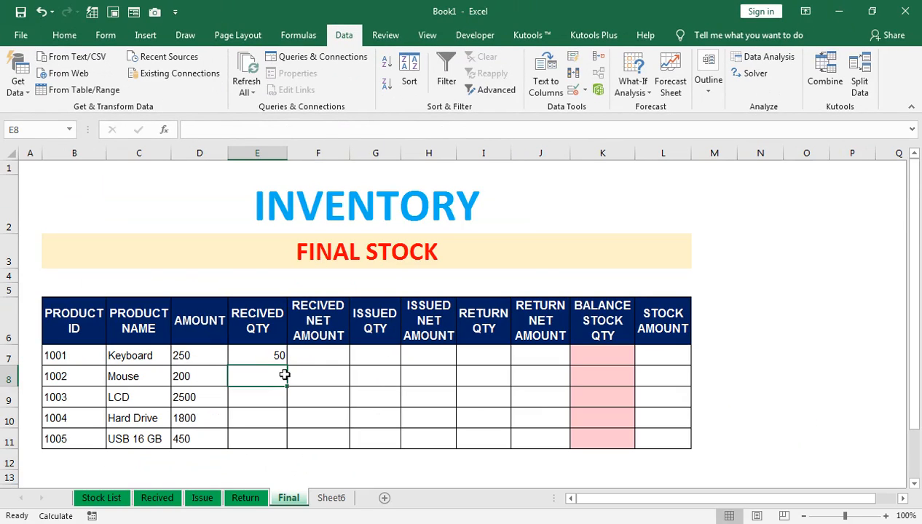
# - Fill the Received Qty formula from E7 down through E11
pyautogui.click(283, 357)
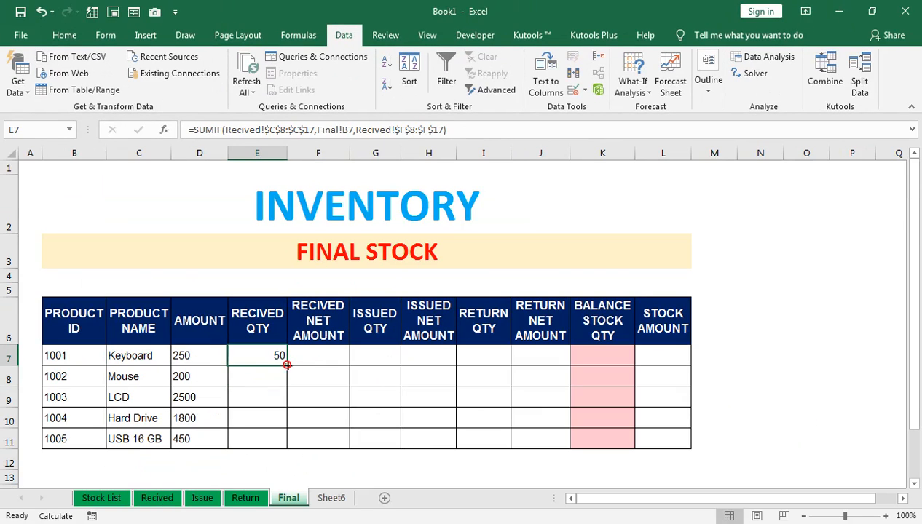
pyautogui.moveTo(288, 366); pyautogui.dragTo(289, 431)
pyautogui.moveTo(287, 446); pyautogui.dragTo(289, 443)
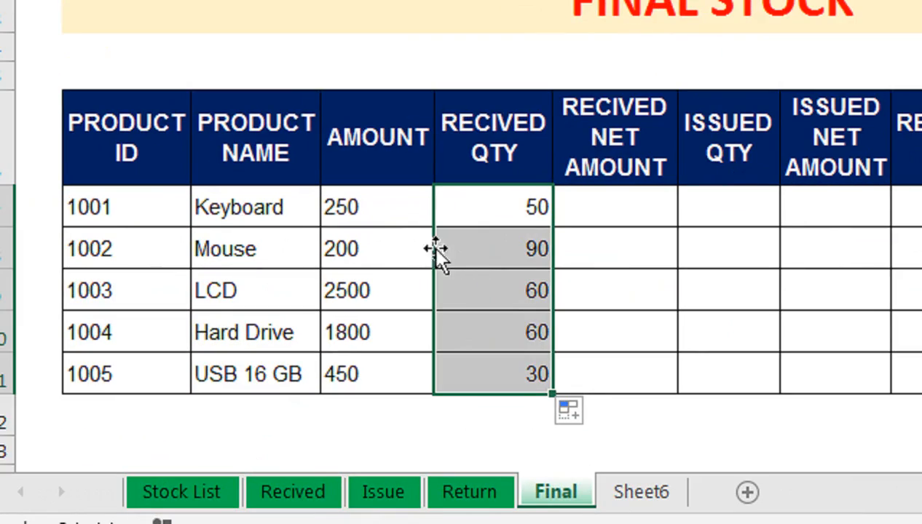
# - Compare the Mouse's received quantity on the Final sheet with its entries on the Recived sheet
pyautogui.click(488, 246)
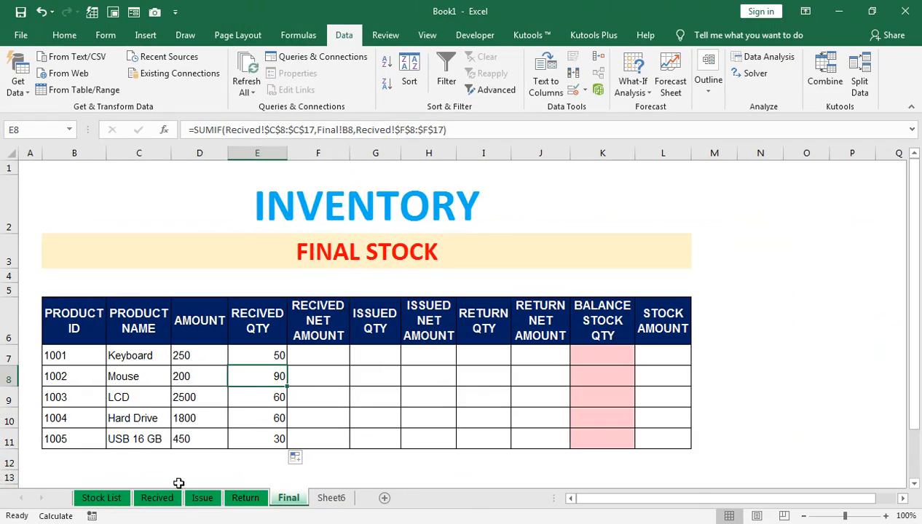
pyautogui.click(157, 498)
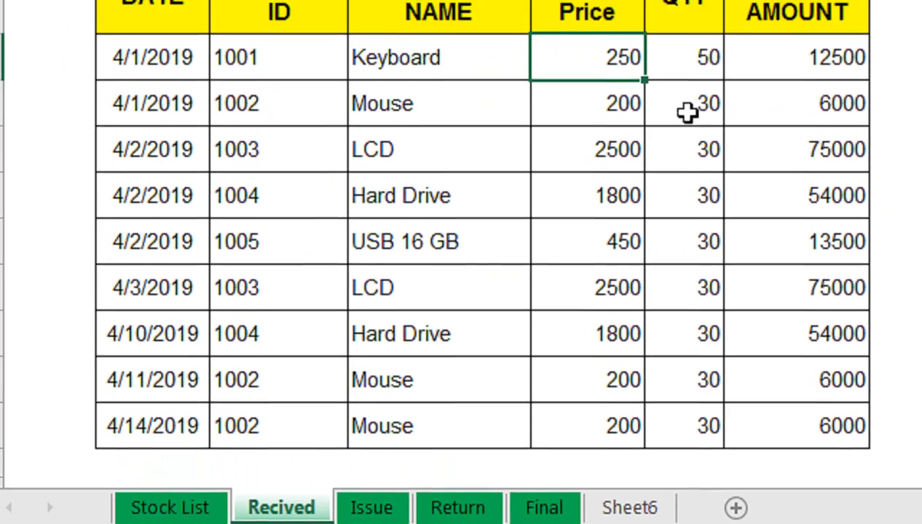
pyautogui.click(544, 507)
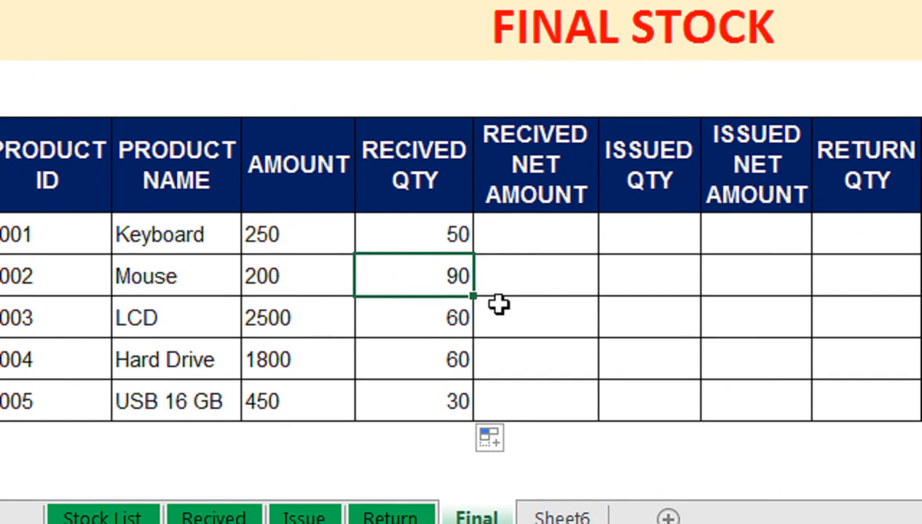
# - Enter =D7*E7 in Received Net Amount cell F7 and fill it down through F11
pyautogui.click(539, 220)
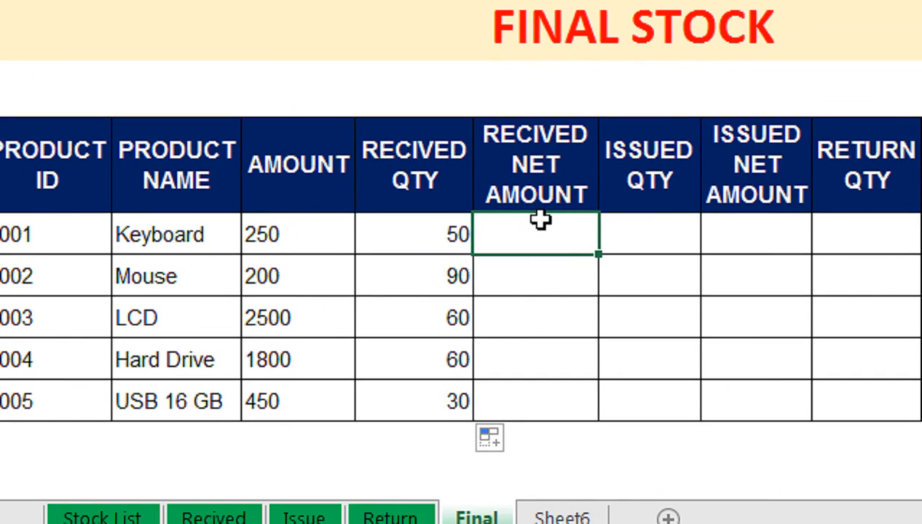
pyautogui.write('=')
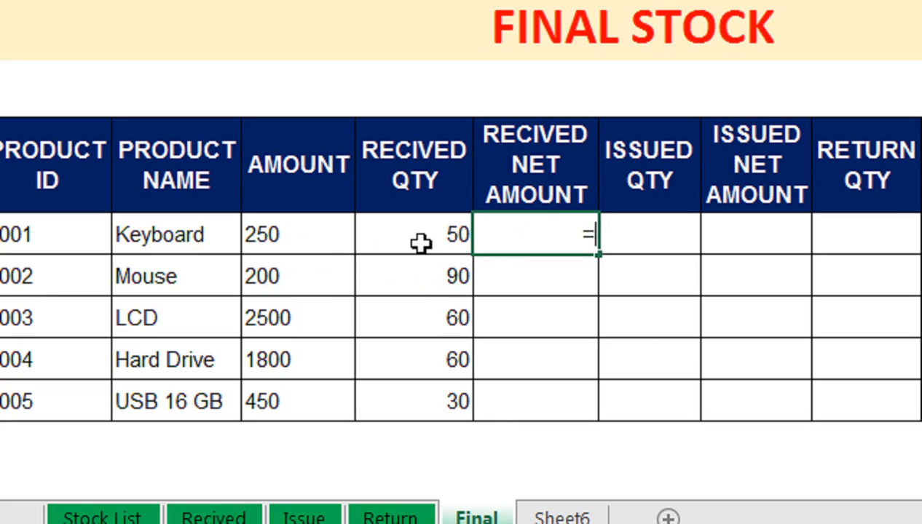
pyautogui.click(420, 243)
pyautogui.press('Left')
pyautogui.write('*')
pyautogui.click(420, 243)
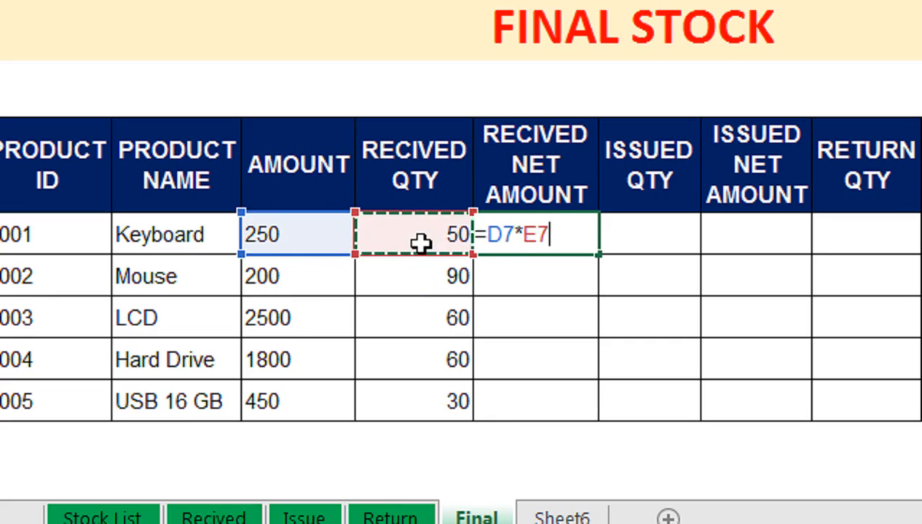
pyautogui.press('Return')
pyautogui.click(570, 229)
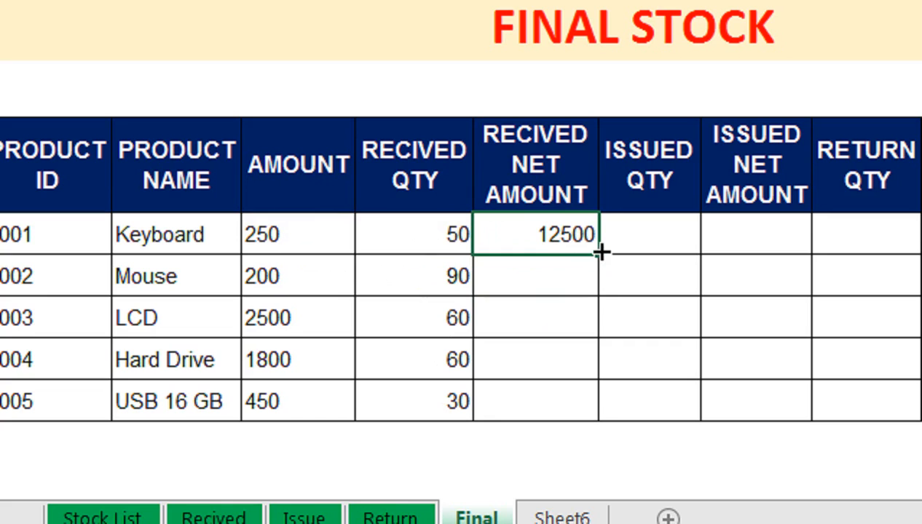
pyautogui.moveTo(598, 255); pyautogui.dragTo(589, 401)
# - Start a SUMIF in Issued Qty cell G7 with range Issue!D10:D19 and criteria Final!B7
pyautogui.click(648, 222)
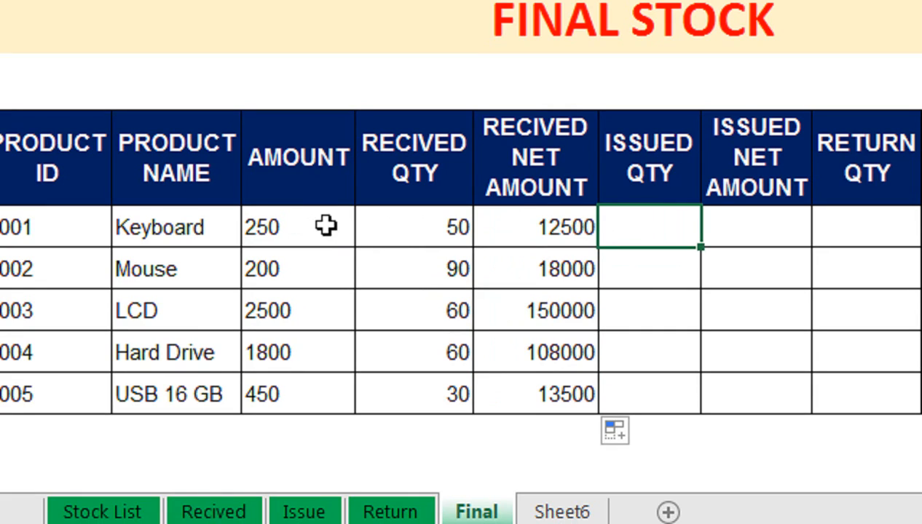
pyautogui.click(379, 228)
pyautogui.click(660, 223)
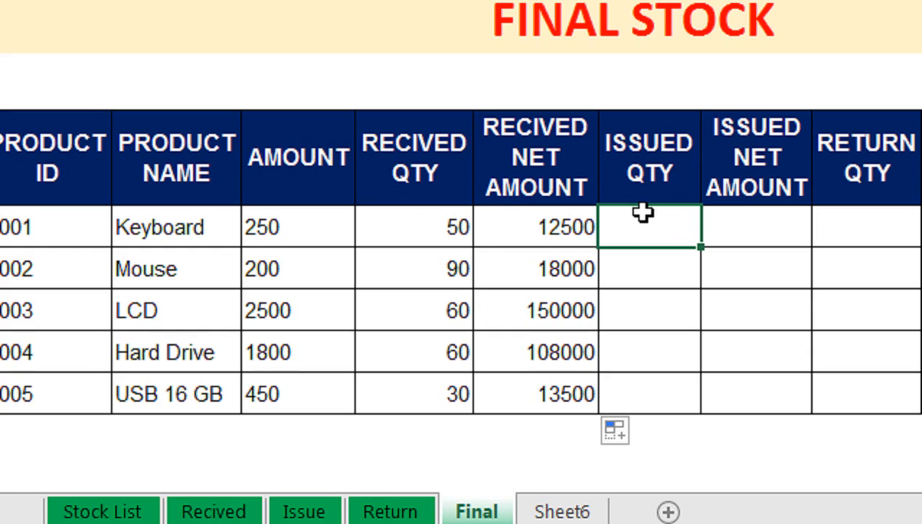
pyautogui.write('=SUMIF(')
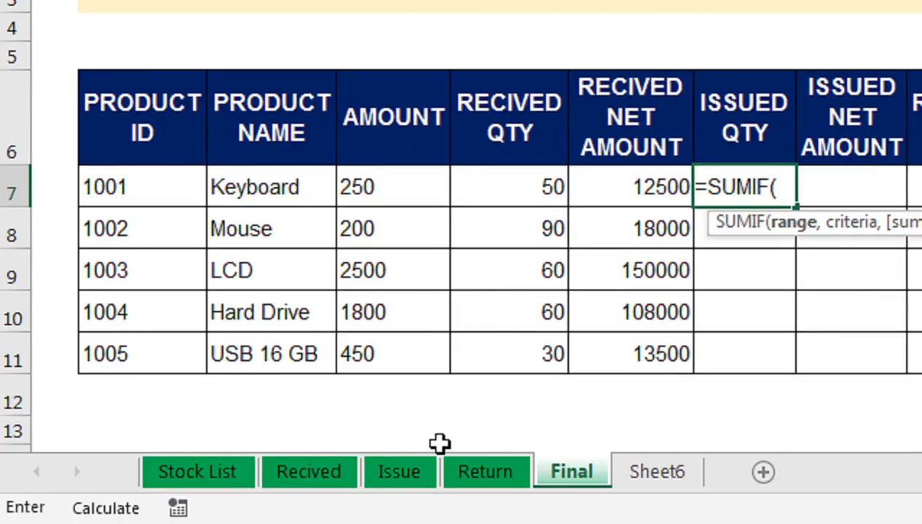
pyautogui.click(203, 498)
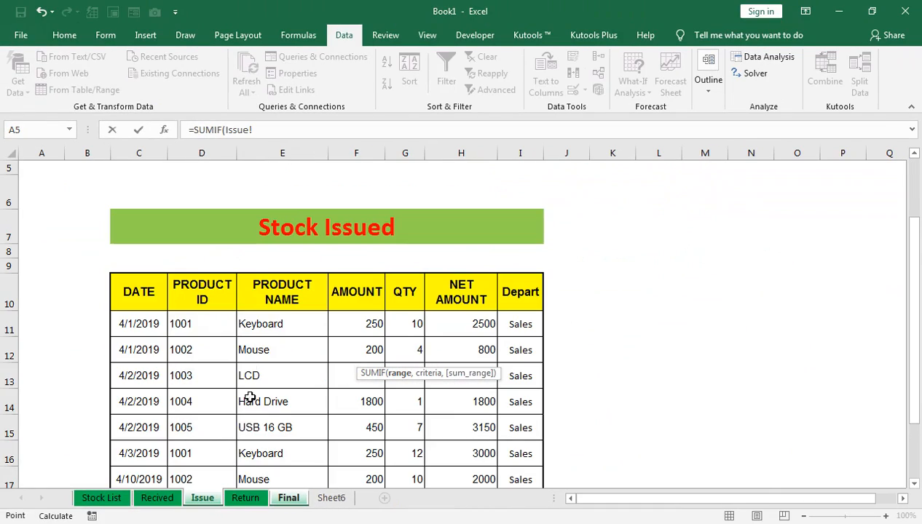
pyautogui.click(201, 290)
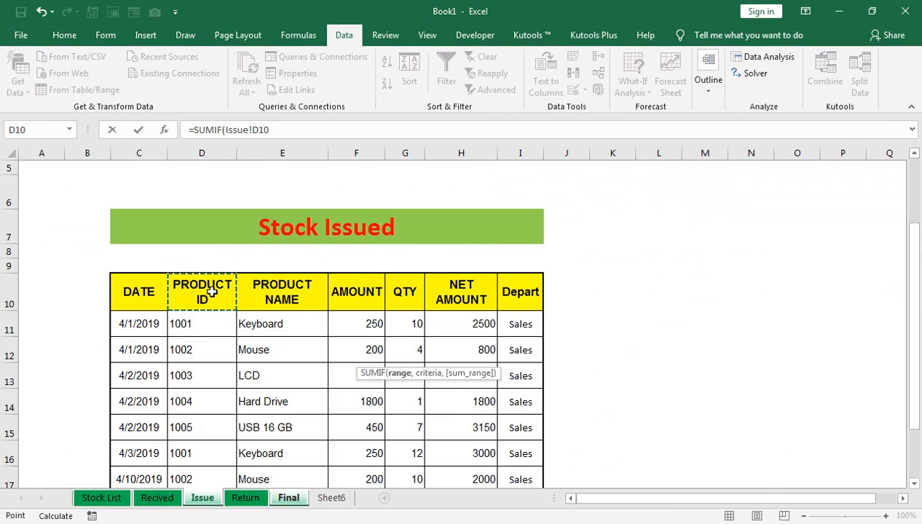
pyautogui.hotkey('ctrl', 'shift', 'Down')
pyautogui.write(',')
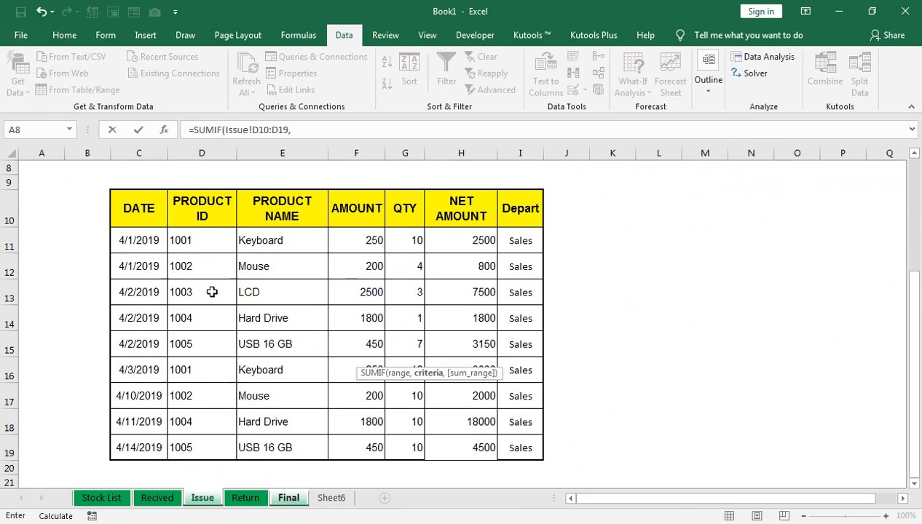
pyautogui.click(285, 498)
pyautogui.click(62, 354)
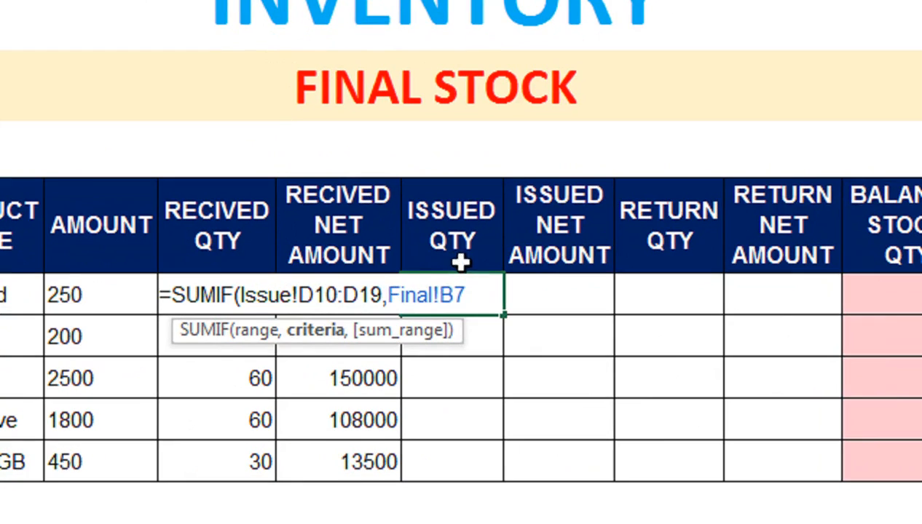
# - Make the Issue sheet range in the G7 formula absolute as $D$10:$D$19
pyautogui.click(339, 356)
pyautogui.hotkey('shift', 'Left')
pyautogui.hotkey('shift', 'Left')
pyautogui.hotkey('shift', 'Left')
pyautogui.hotkey('shift', 'Left')
pyautogui.hotkey('shift', 'Left')
pyautogui.hotkey('shift', 'Left')
pyautogui.hotkey('shift', 'Left')
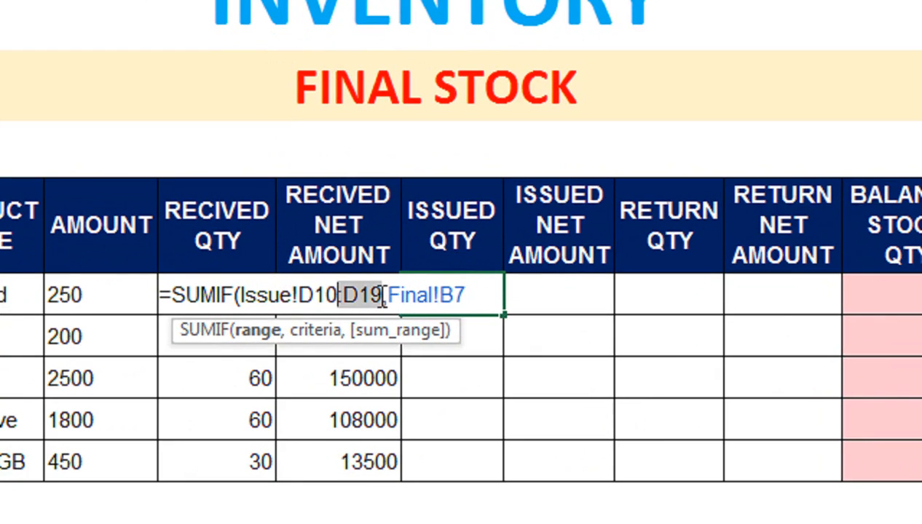
pyautogui.press('F4')
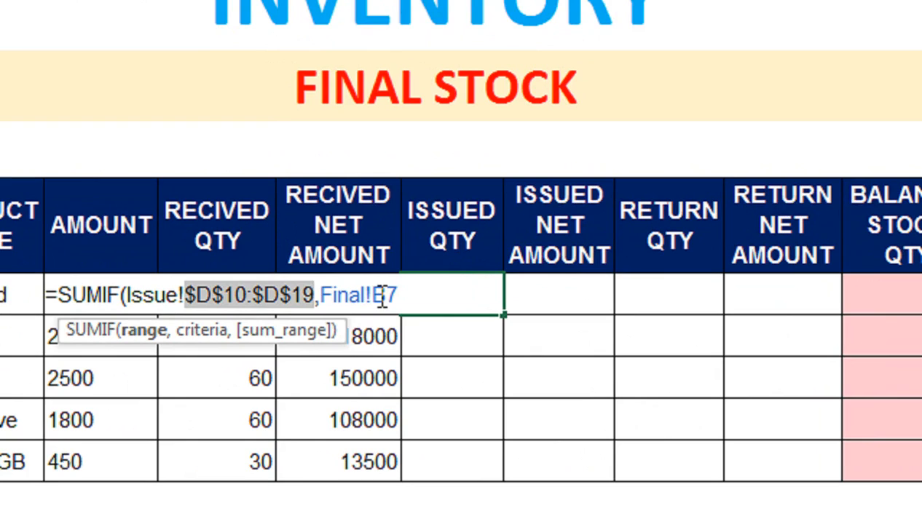
pyautogui.click(319, 295)
pyautogui.click(415, 295)
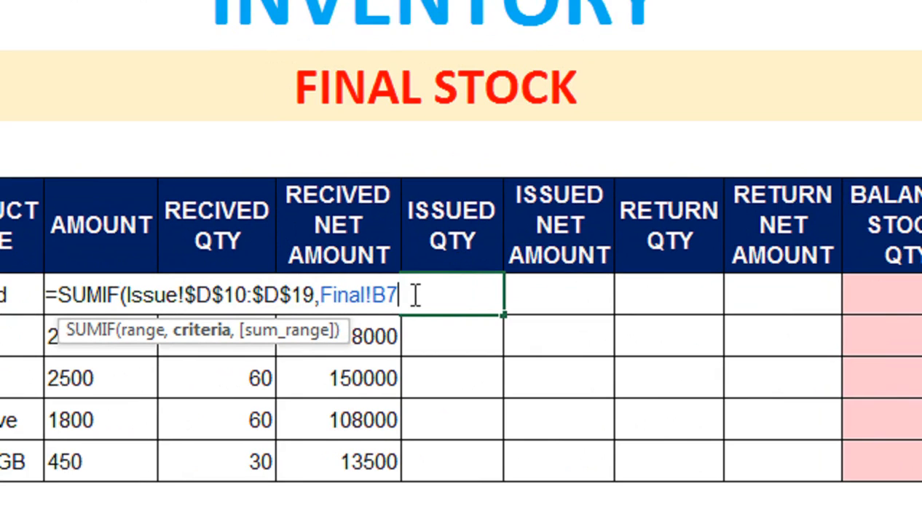
# - Complete the G7 SUMIF with the absolute sum range Issue!$G$10:$G$19 and fill it down through G11
pyautogui.write(',')
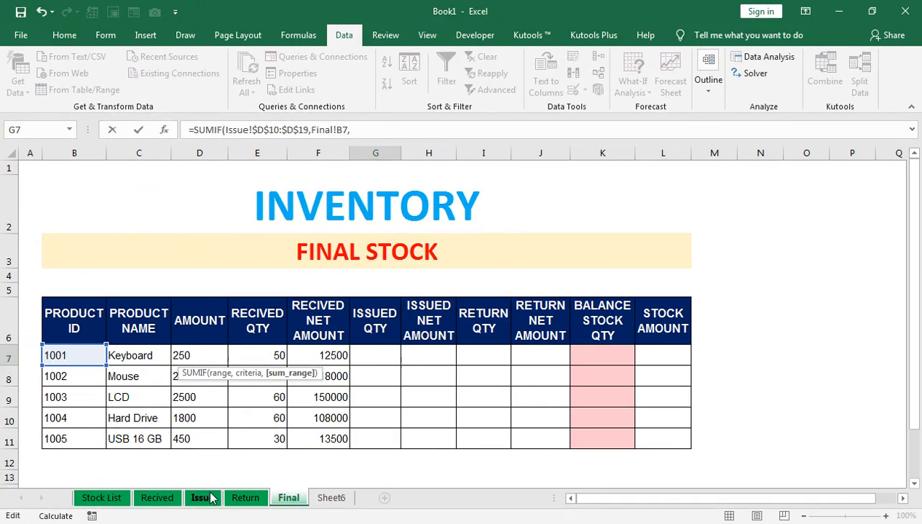
pyautogui.click(202, 498)
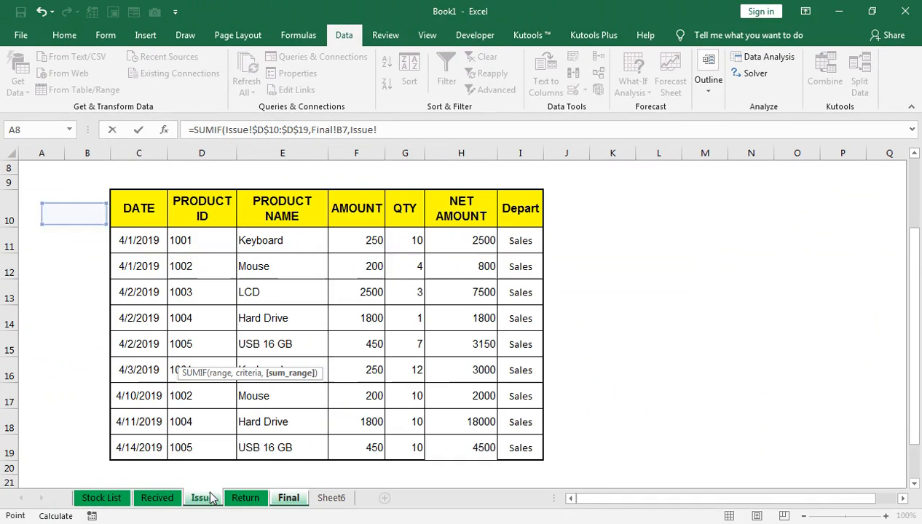
pyautogui.click(413, 221)
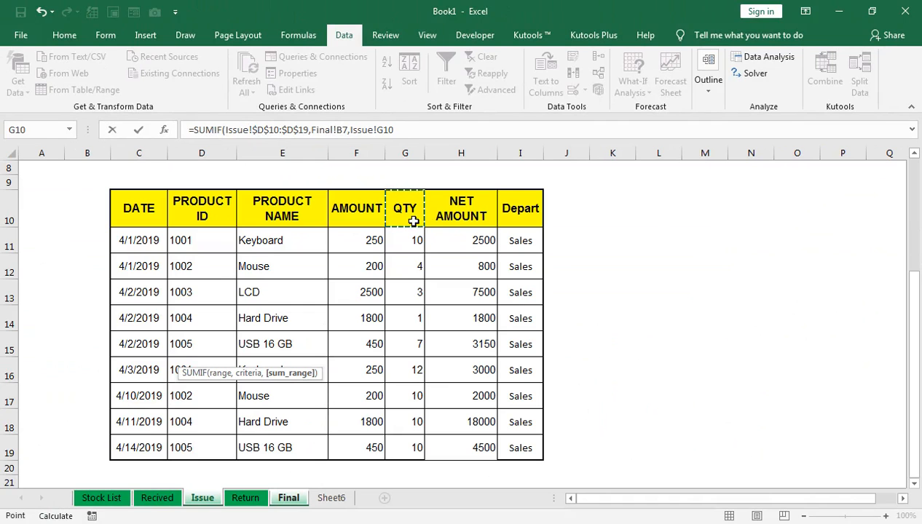
pyautogui.hotkey('ctrl', 'shift', 'Down')
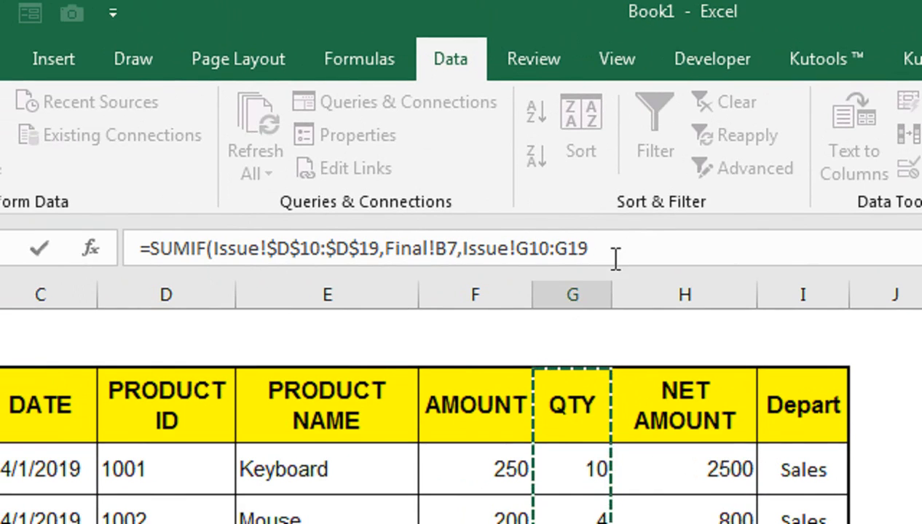
pyautogui.press('F4')
pyautogui.write(')')
pyautogui.press('Return')
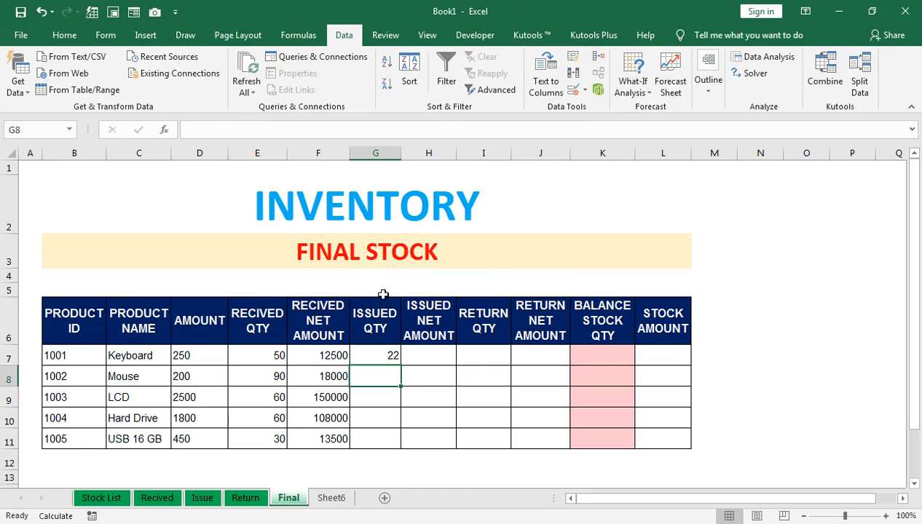
pyautogui.click(382, 355)
pyautogui.moveTo(401, 366); pyautogui.dragTo(400, 447)
# - Enter =D7*G7 in Issued Net Amount cell H7 and fill it down through H11
pyautogui.click(430, 357)
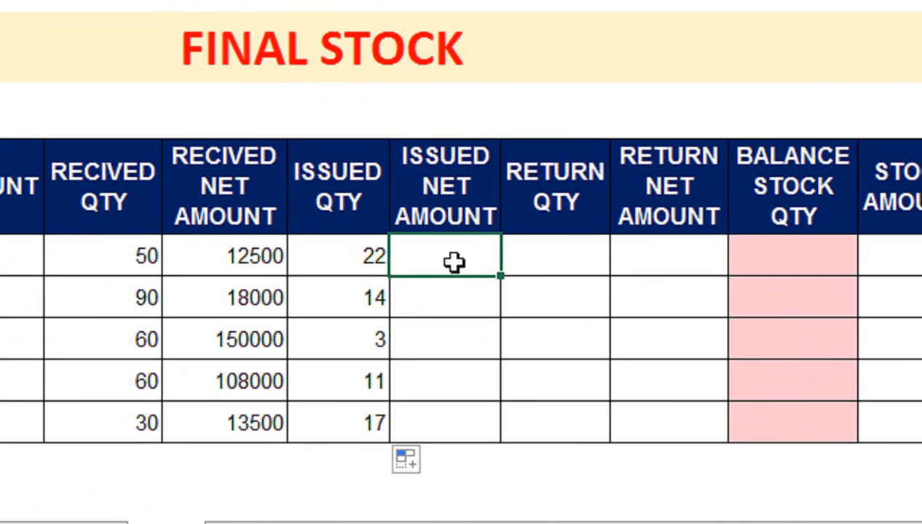
pyautogui.write('=')
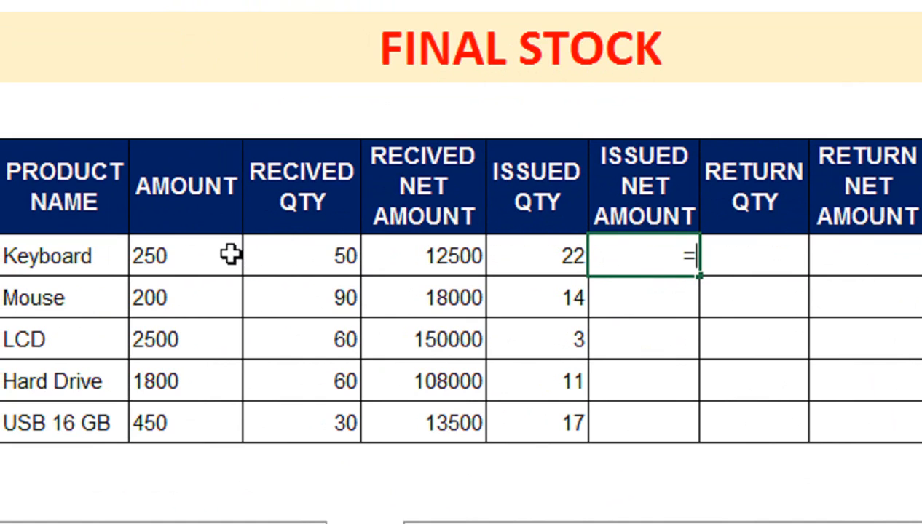
pyautogui.click(230, 254)
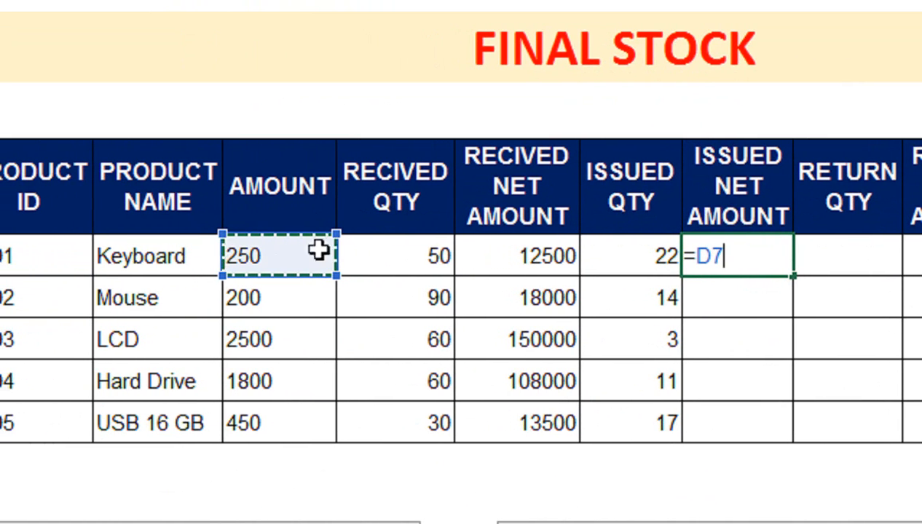
pyautogui.write('*')
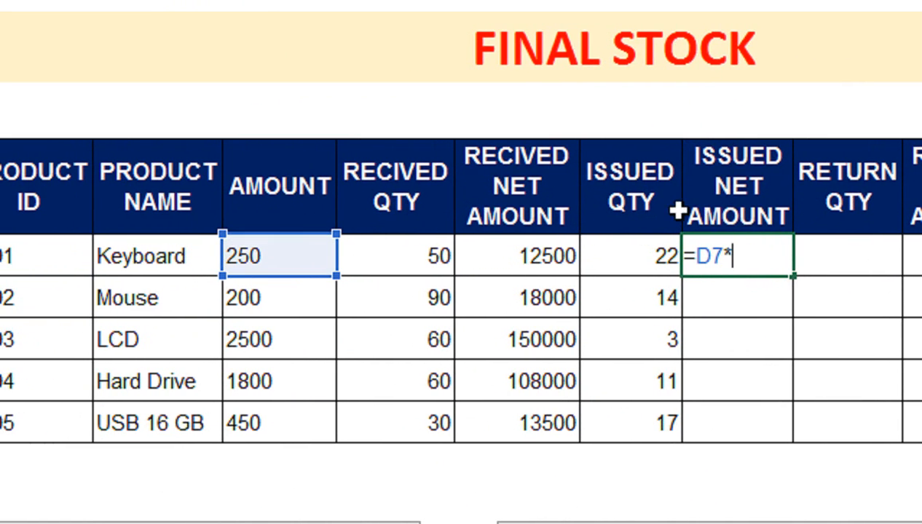
pyautogui.click(655, 244)
pyautogui.press('Return')
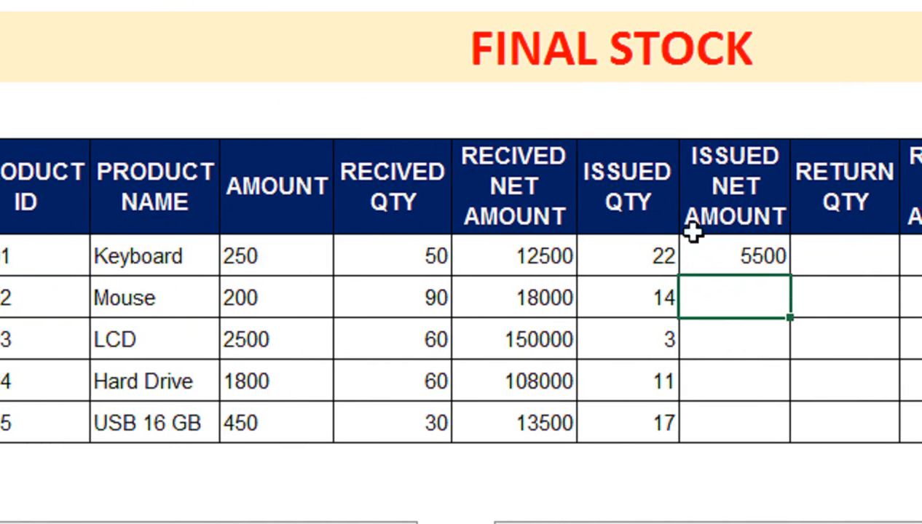
pyautogui.click(747, 258)
pyautogui.moveTo(793, 275); pyautogui.dragTo(795, 372)
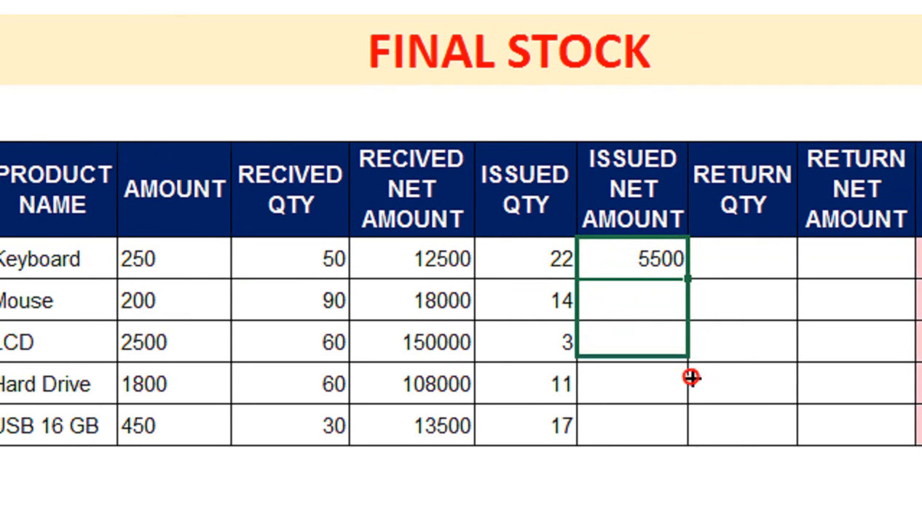
pyautogui.moveTo(691, 377); pyautogui.dragTo(687, 428)
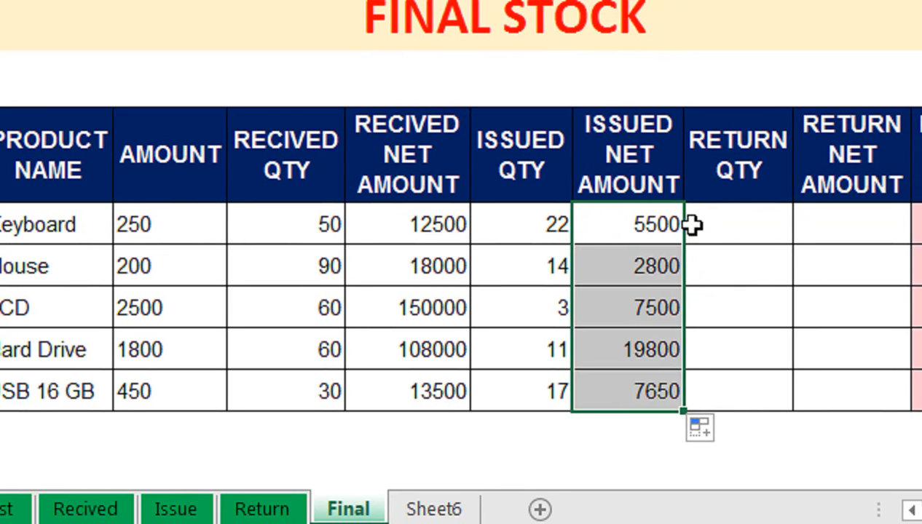
# - Start a SUMIF in Return Qty cell I7 with absolute range Return!$D$10:$D$13 and criteria Final!B7
pyautogui.click(693, 225)
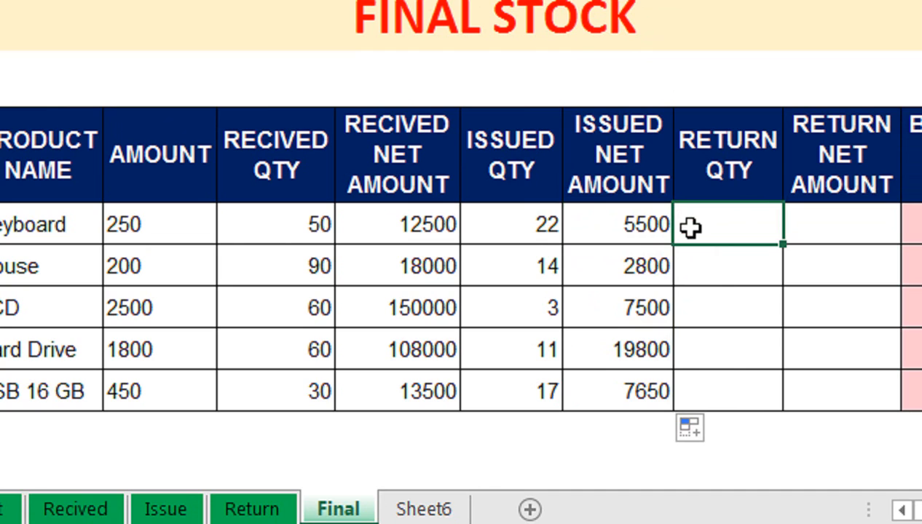
pyautogui.write('=SUMIF(')
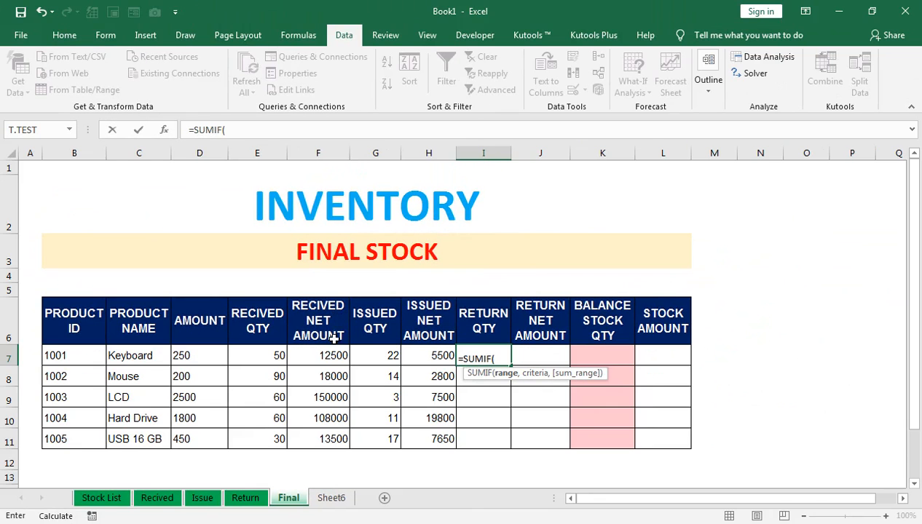
pyautogui.click(241, 509)
pyautogui.click(211, 312)
pyautogui.hotkey('ctrl', 'shift', 'Down')
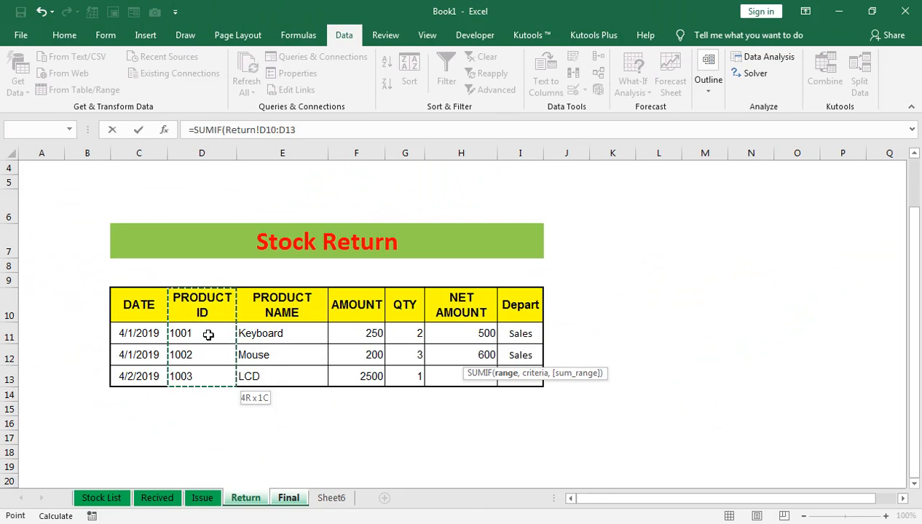
pyautogui.press('F4')
pyautogui.write(',')
pyautogui.click(286, 499)
pyautogui.click(79, 355)
# - Finish the I7 SUMIF with the absolute sum range Return!$G$10:$G$13
pyautogui.write(',')
pyautogui.click(245, 498)
pyautogui.moveTo(421, 306); pyautogui.dragTo(421, 376)
pyautogui.hotkey('ctrl', 'shift', 'Down')
pyautogui.hotkey('ctrl', 'shift', 'Up')
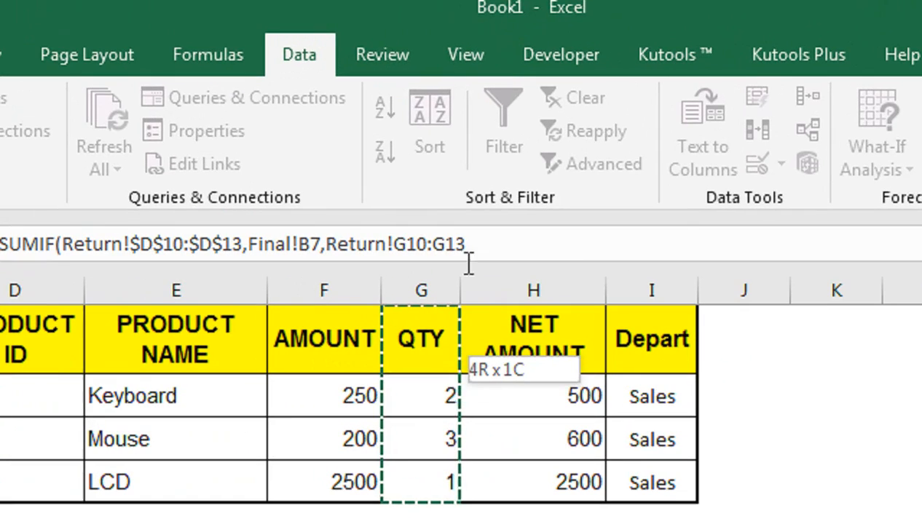
pyautogui.press('F4')
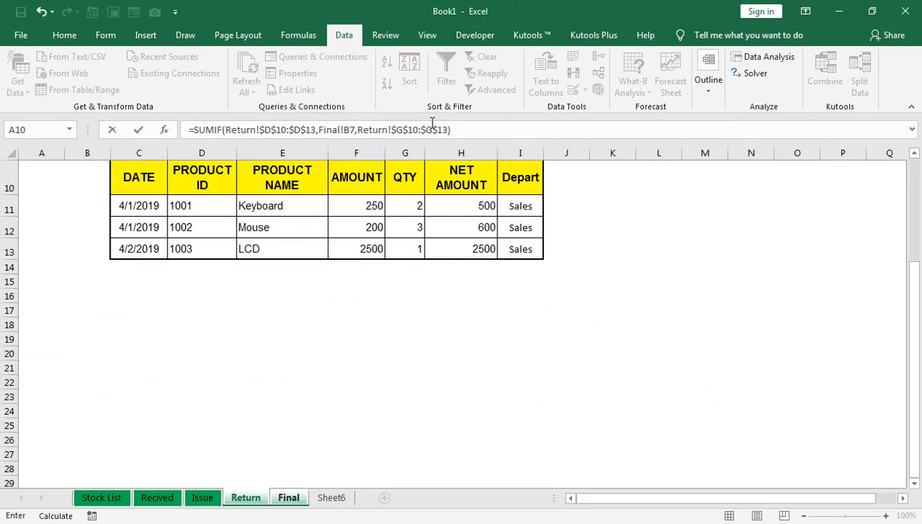
pyautogui.hotkey('ctrl', 'pagedown')
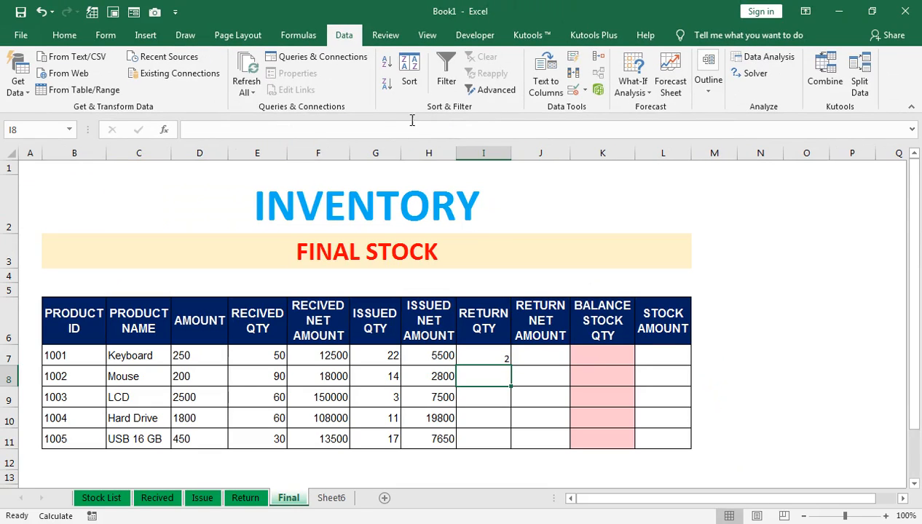
# - Fill the Return Qty formula in I7 down through I11
pyautogui.doubleClick(497, 352)
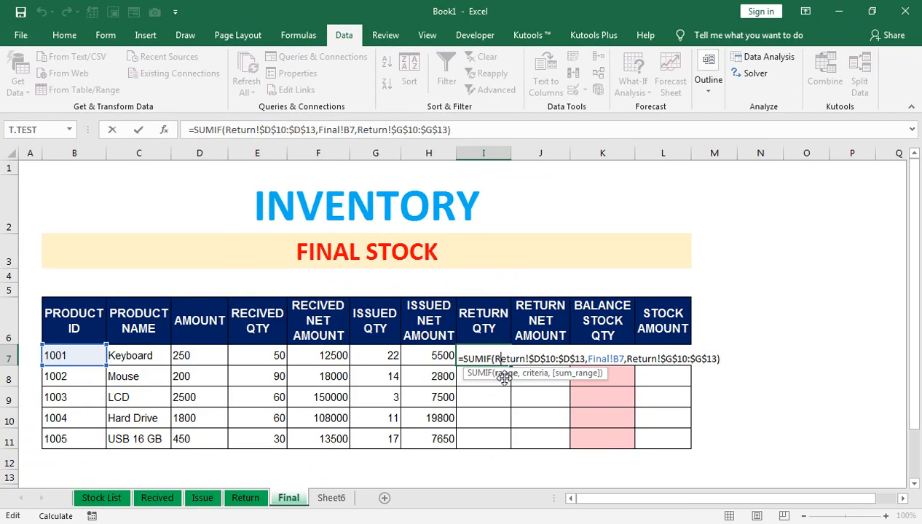
pyautogui.press('Return')
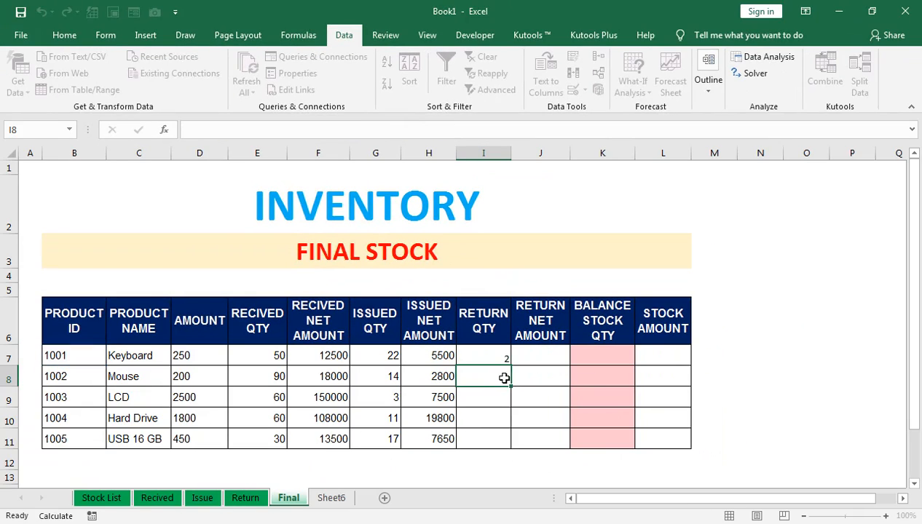
pyautogui.click(491, 354)
pyautogui.moveTo(511, 365); pyautogui.dragTo(507, 437)
pyautogui.click(501, 360)
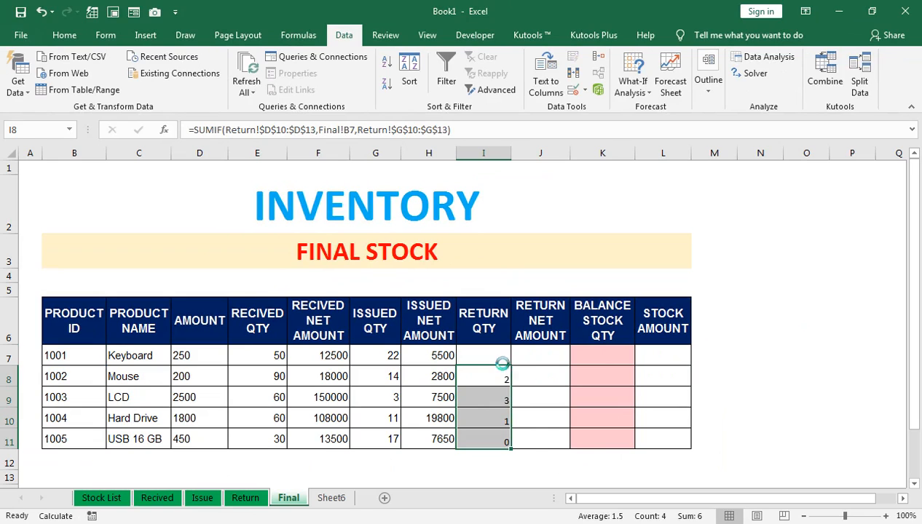
pyautogui.moveTo(502, 359); pyautogui.dragTo(503, 438)
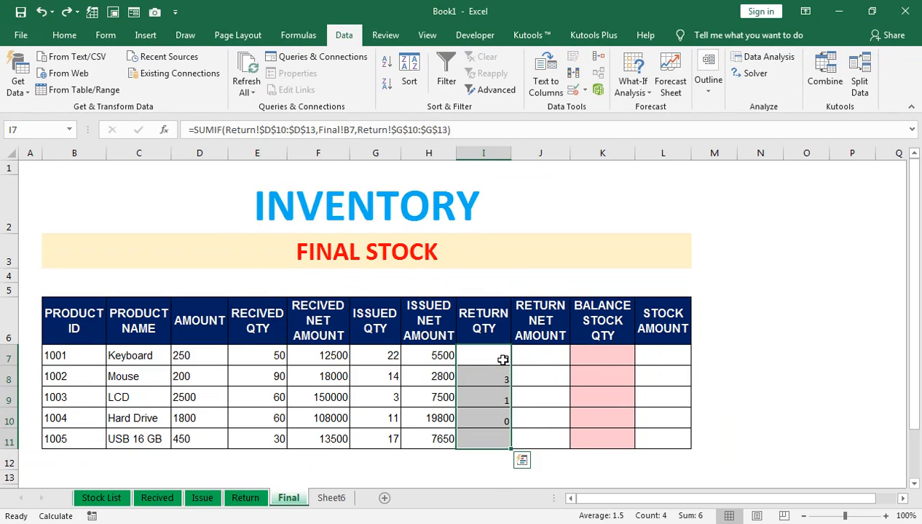
# - Enter =D7*I7 in Return Net Amount cell J7 and fill it down through J11
pyautogui.click(542, 357)
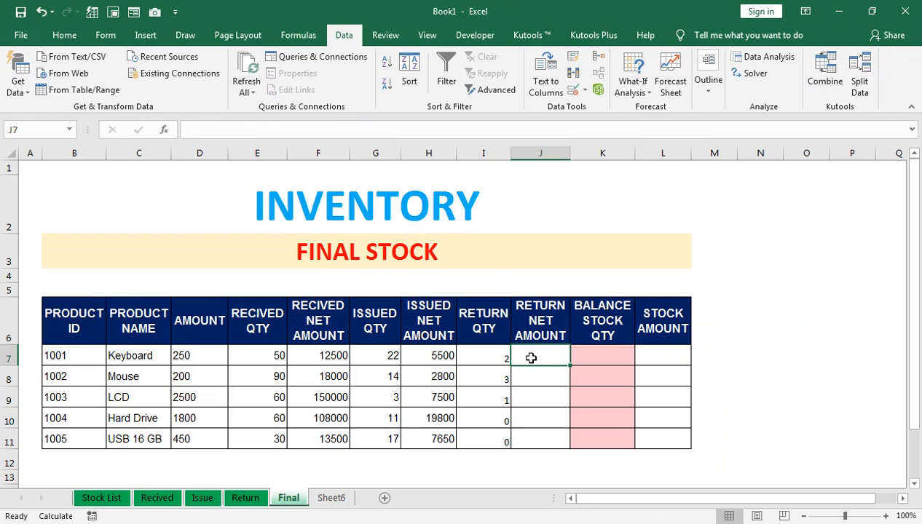
pyautogui.write('=')
pyautogui.click(216, 362)
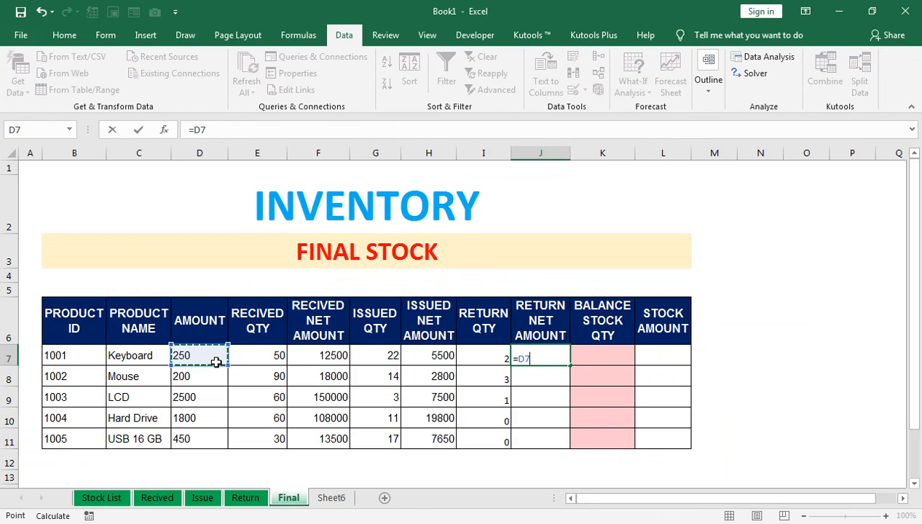
pyautogui.write('*')
pyautogui.click(481, 342)
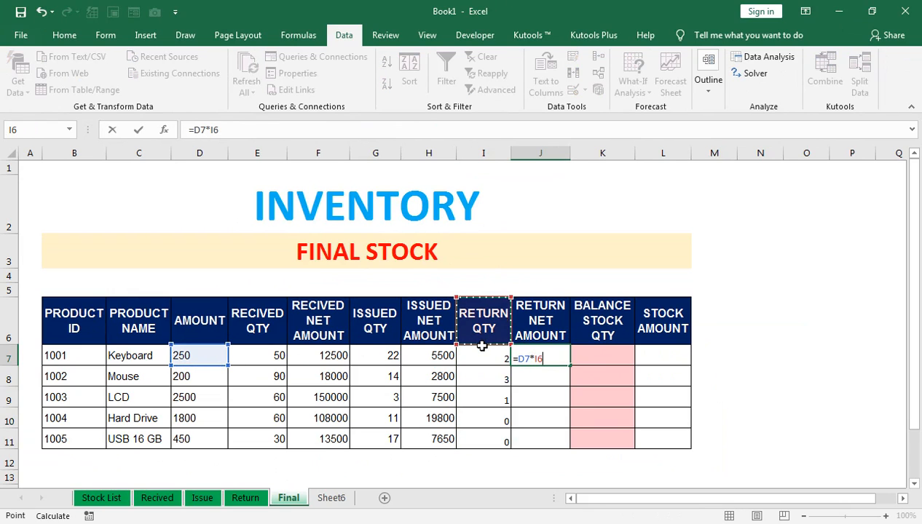
pyautogui.click(481, 350)
pyautogui.press('Return')
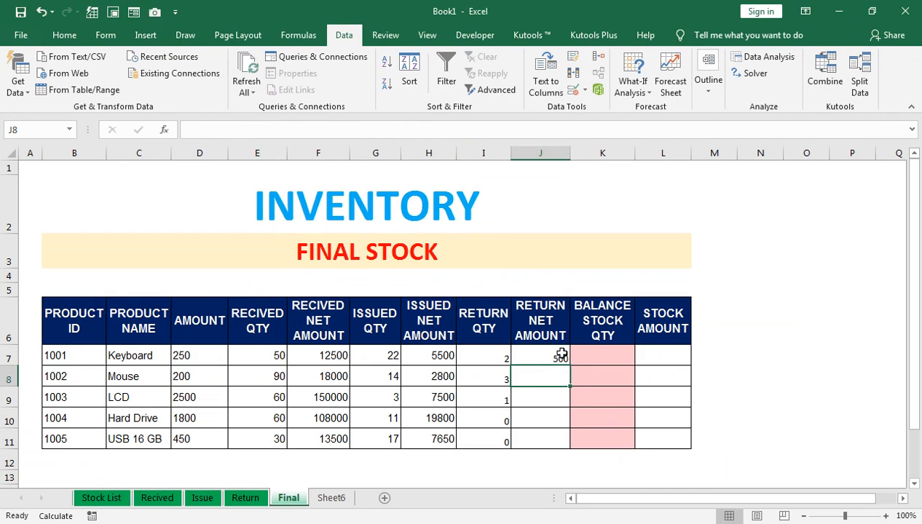
pyautogui.click(562, 355)
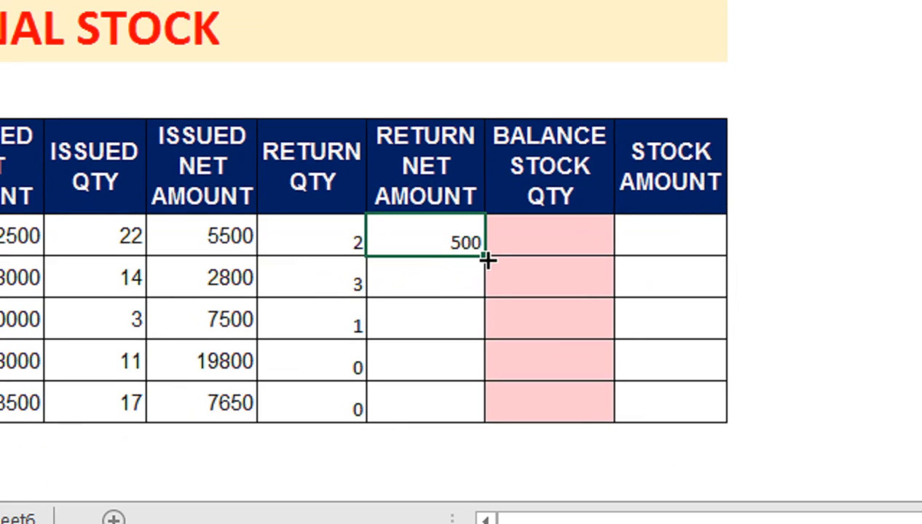
pyautogui.doubleClick(486, 258)
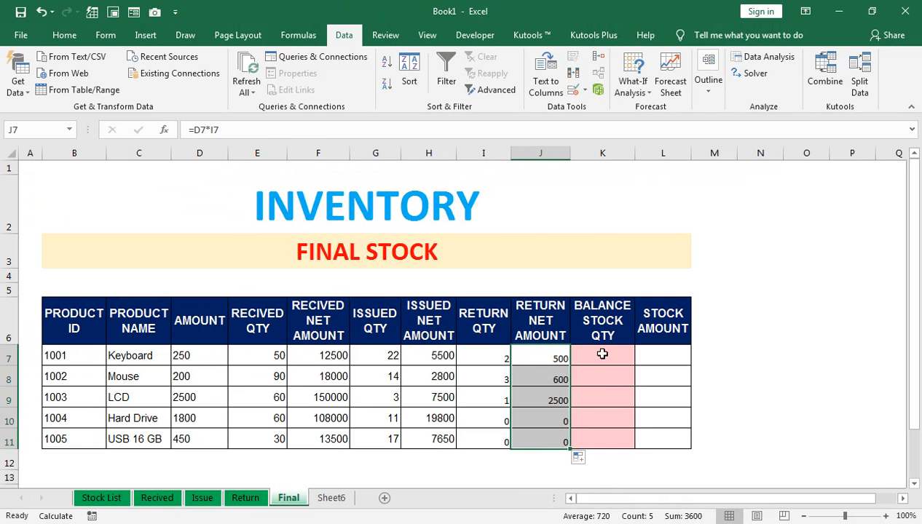
# - Enter =E7-G7+I7 in Balance Stock Qty cell K7
pyautogui.click(550, 212)
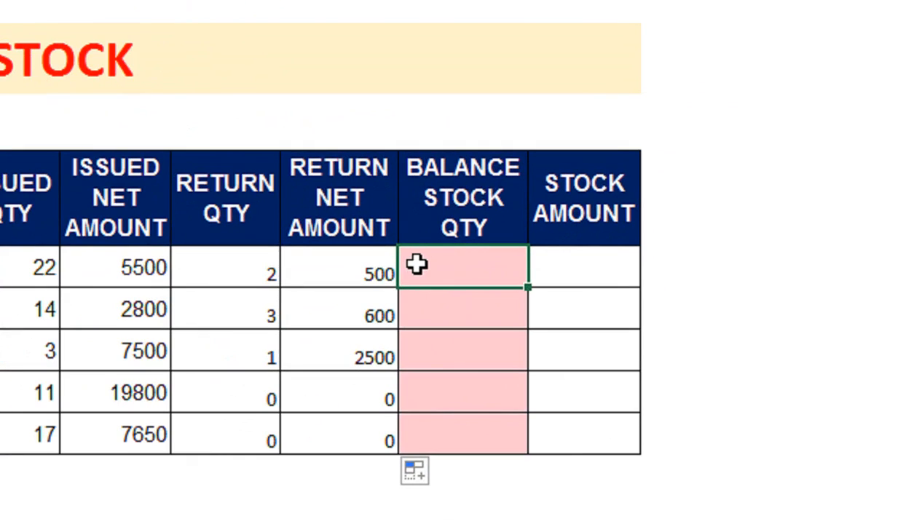
pyautogui.write('=')
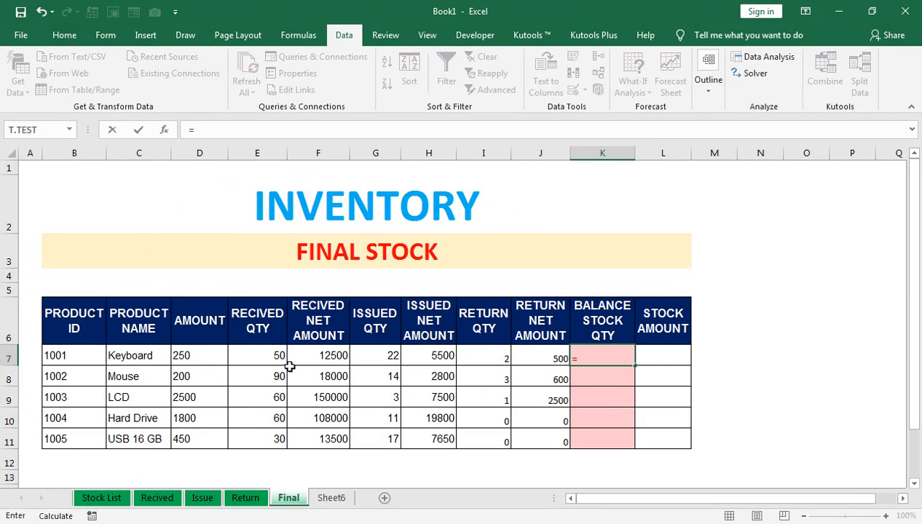
pyautogui.click(268, 354)
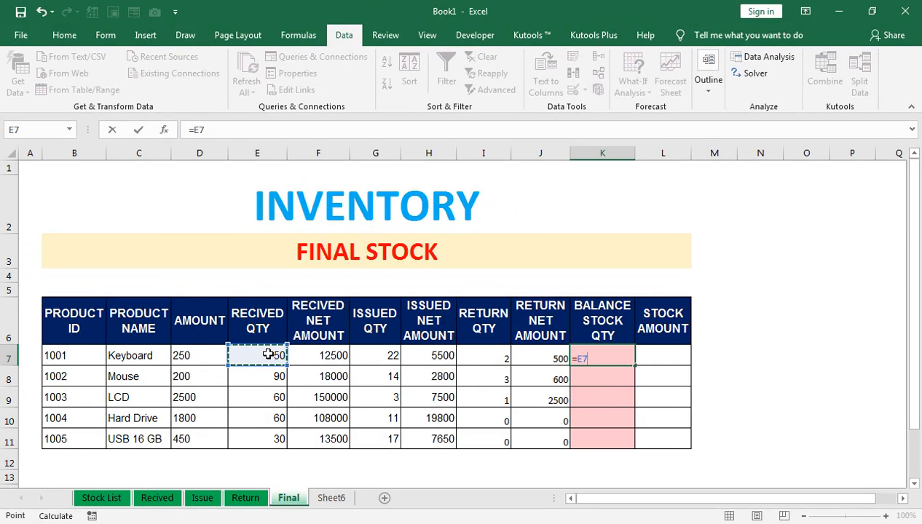
pyautogui.write('-')
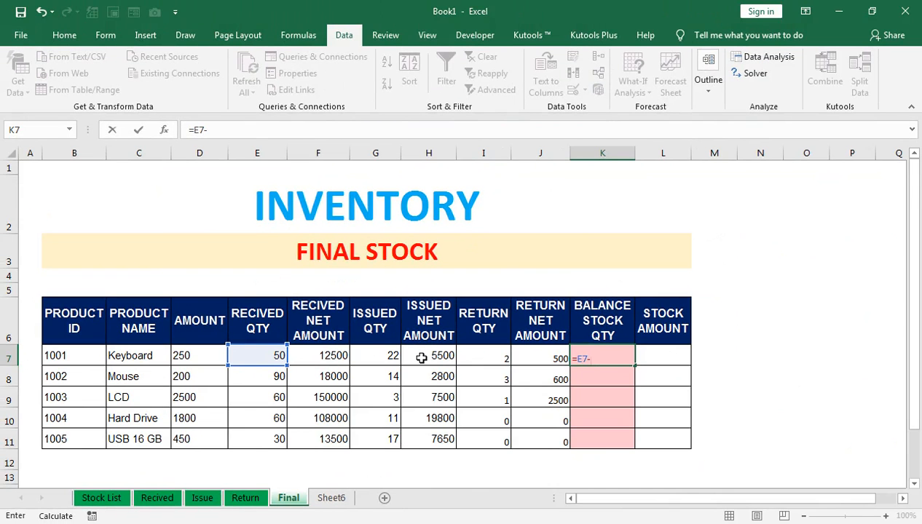
pyautogui.click(387, 356)
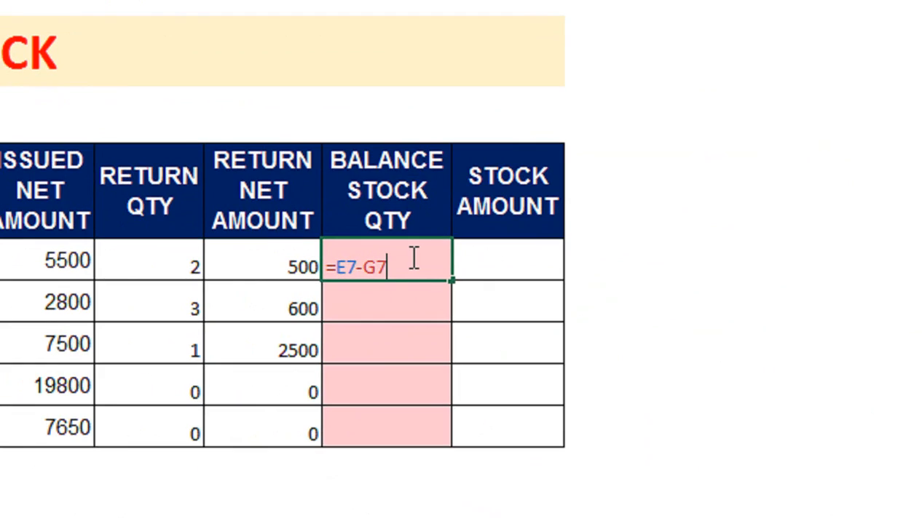
pyautogui.write('+')
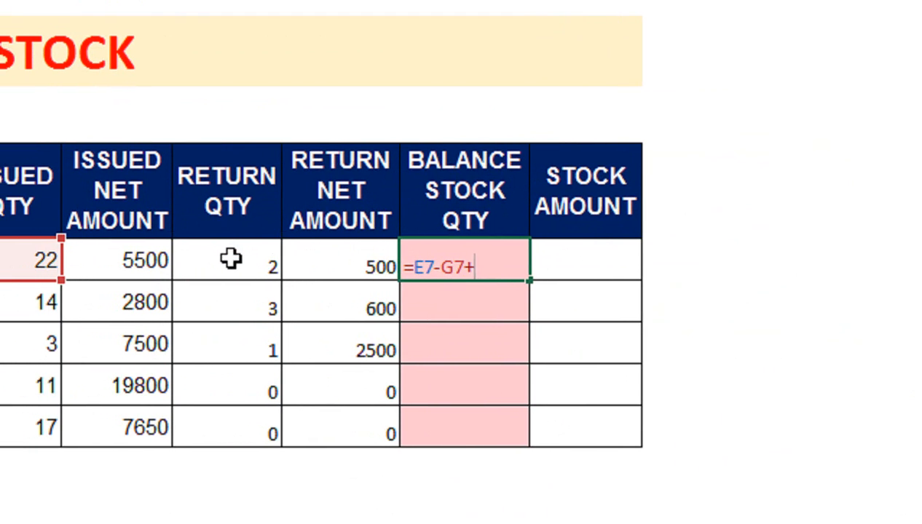
pyautogui.click(153, 260)
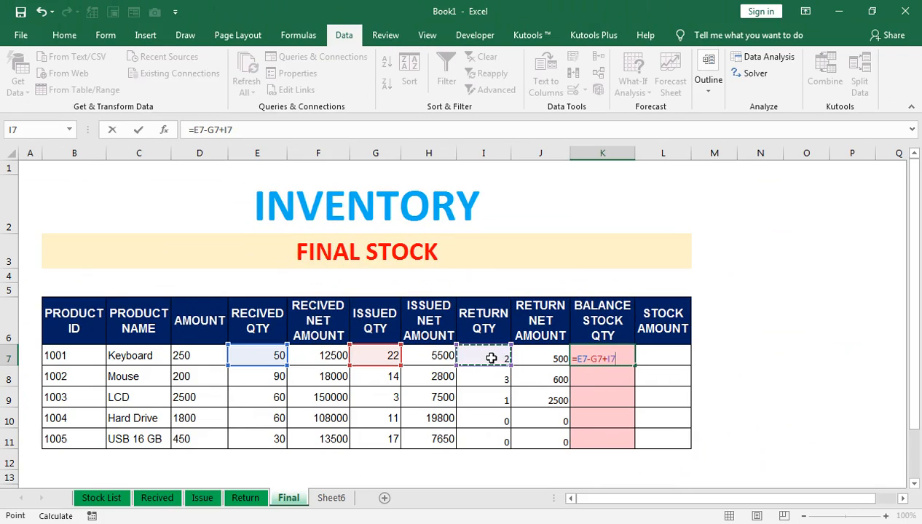
pyautogui.press('Return')
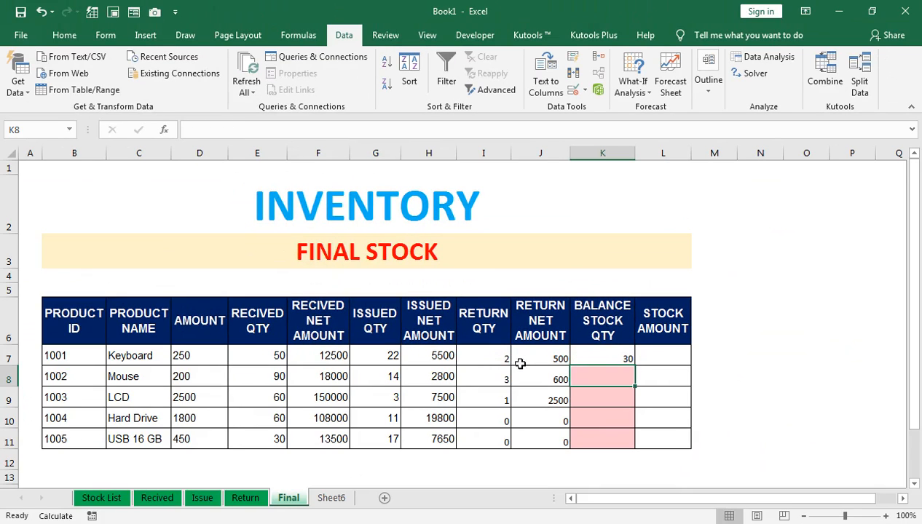
# - Fill the Balance Stock Qty formula in K7 down through K11
pyautogui.click(618, 352)
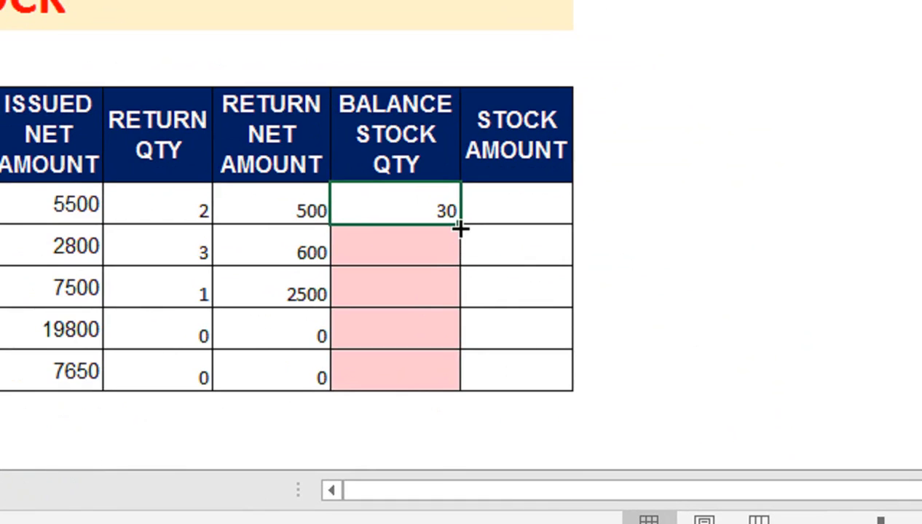
pyautogui.moveTo(457, 230); pyautogui.dragTo(431, 380)
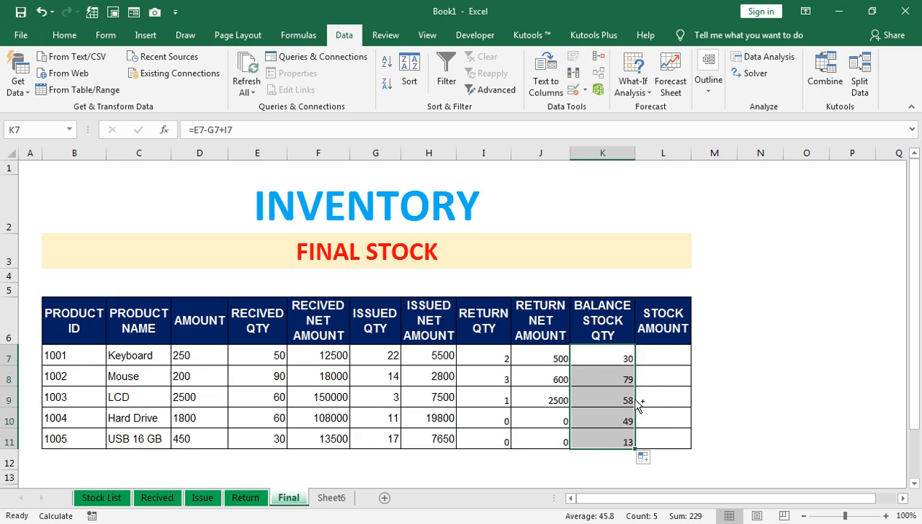
pyautogui.click(642, 457)
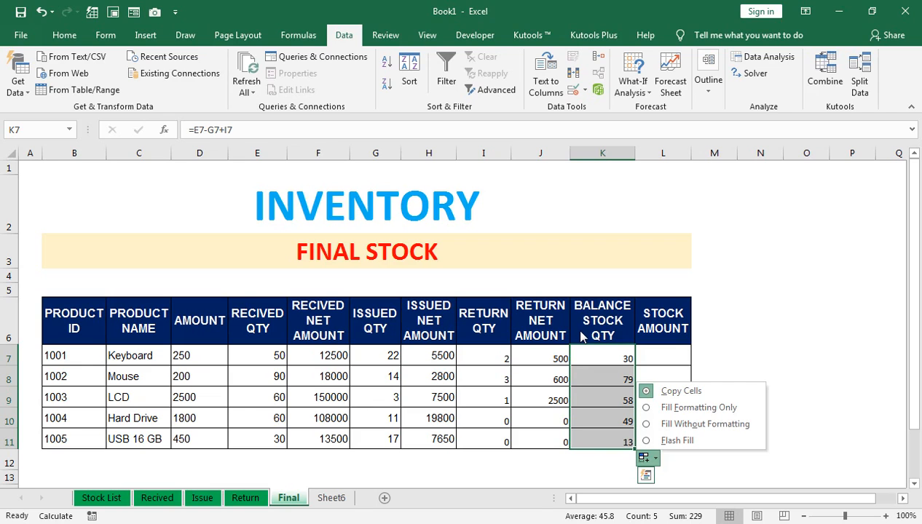
# - Enter =D7*K7 in Stock Amount cell L7 and fill it down through L11
pyautogui.click(665, 353)
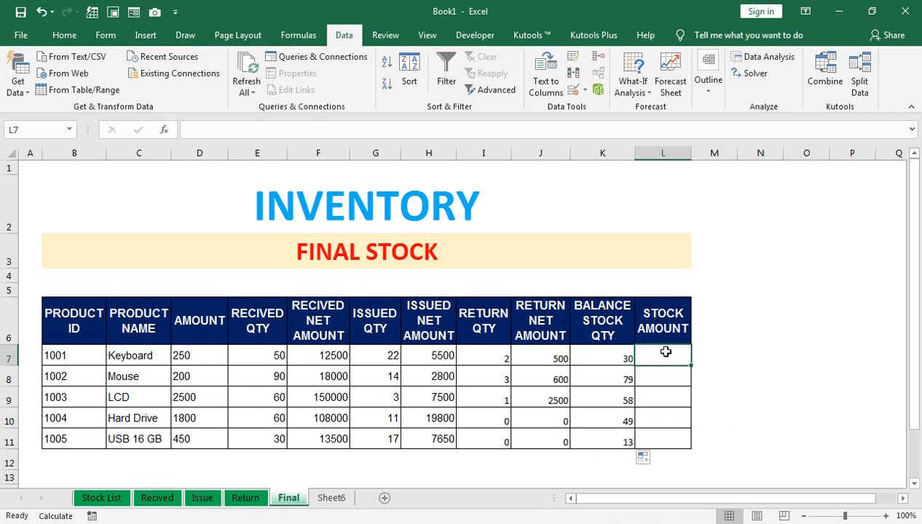
pyautogui.write('=')
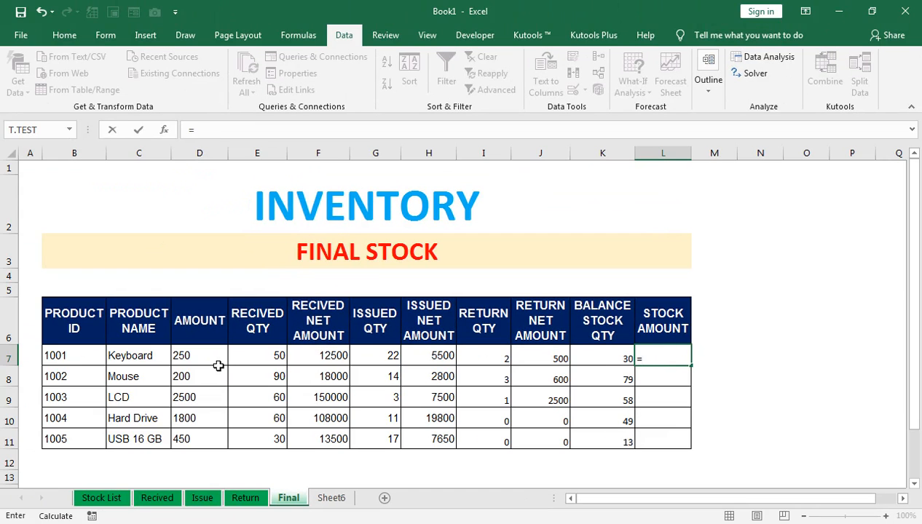
pyautogui.click(218, 367)
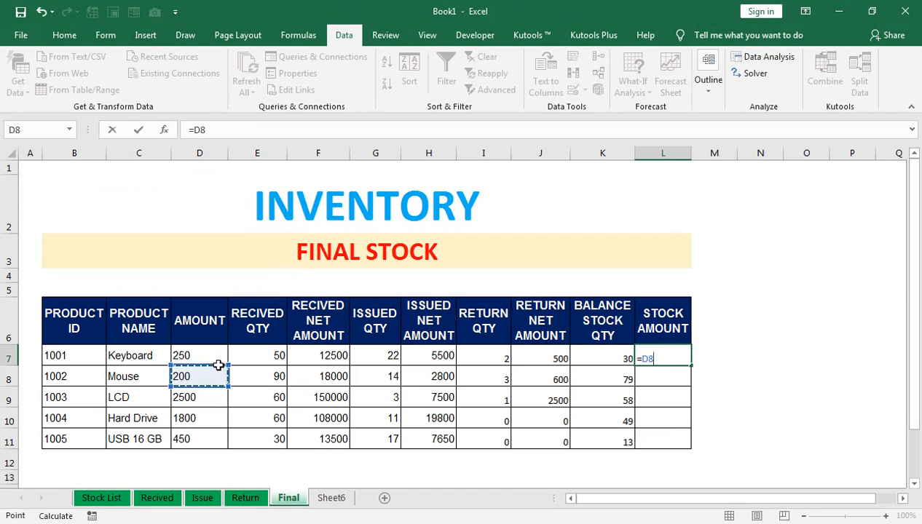
pyautogui.click(215, 355)
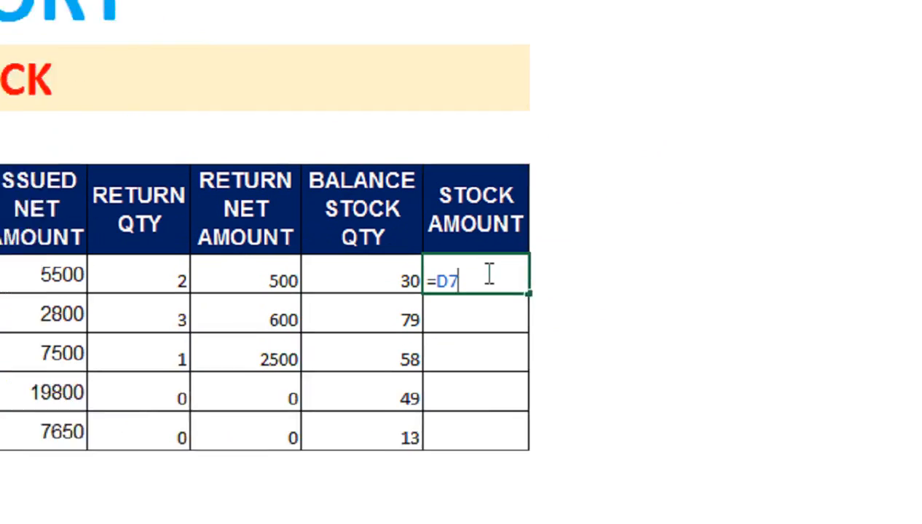
pyautogui.write('*')
pyautogui.press('Left')
pyautogui.press('Return')
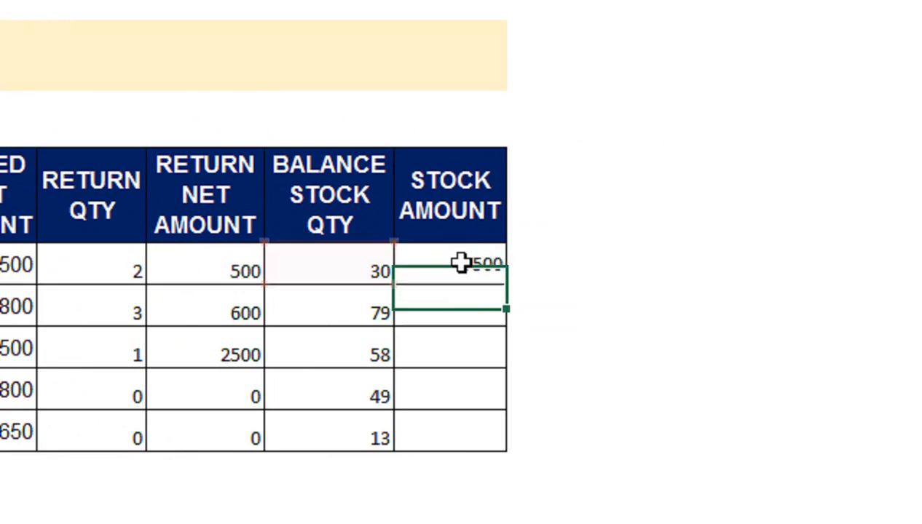
pyautogui.click(446, 259)
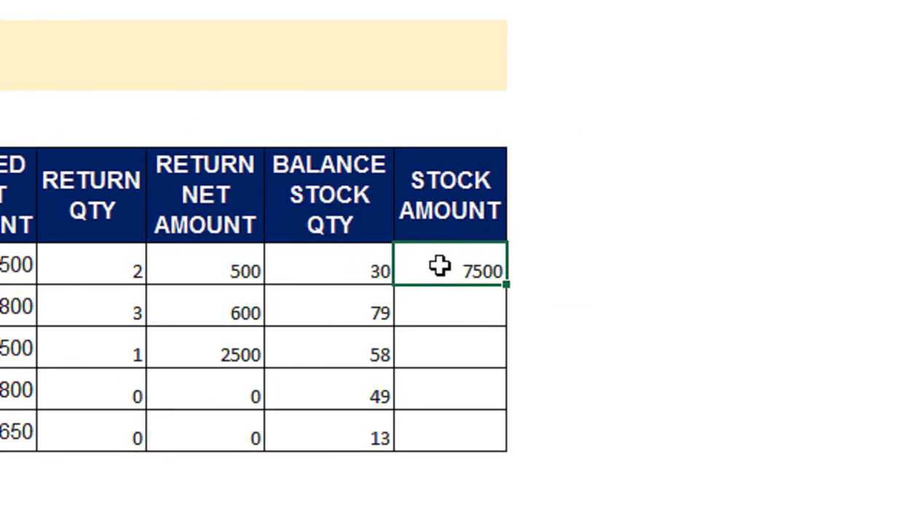
pyautogui.moveTo(509, 289); pyautogui.dragTo(504, 446)
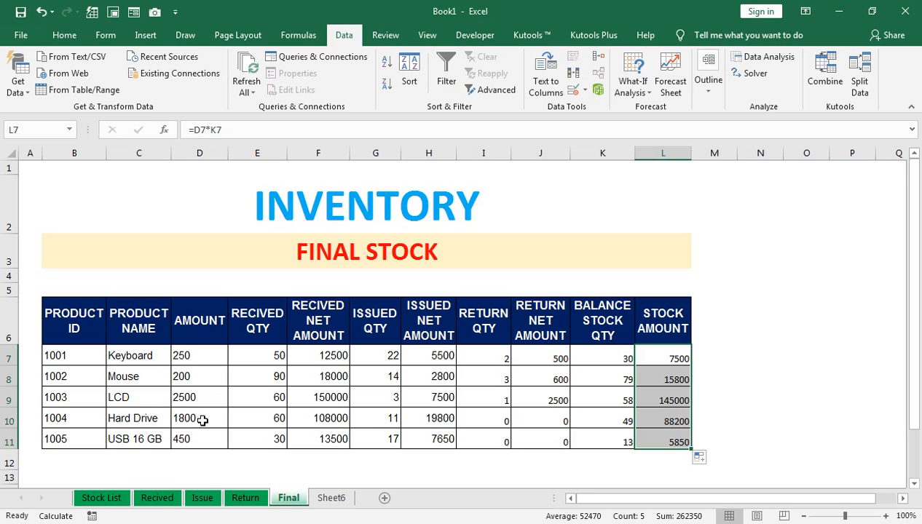
# - Switch to Sheet6 and hide its gridlines
pyautogui.click(331, 499)
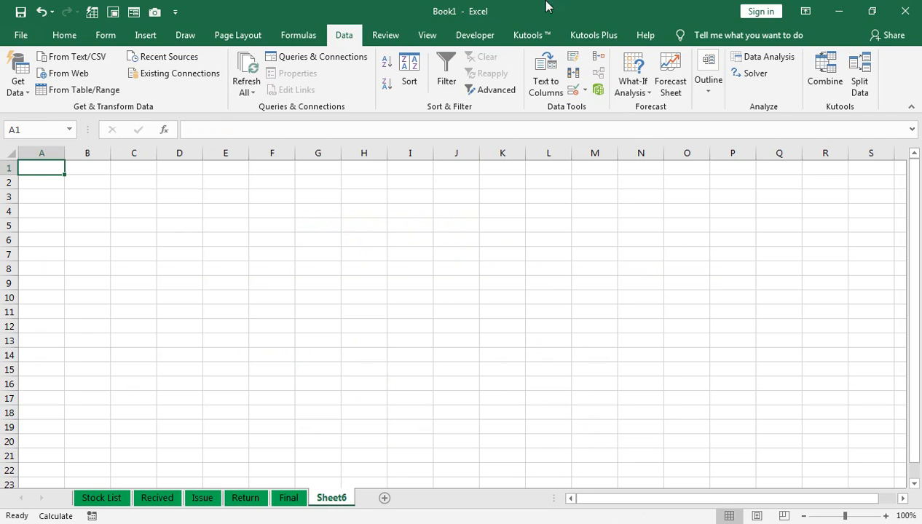
pyautogui.click(425, 35)
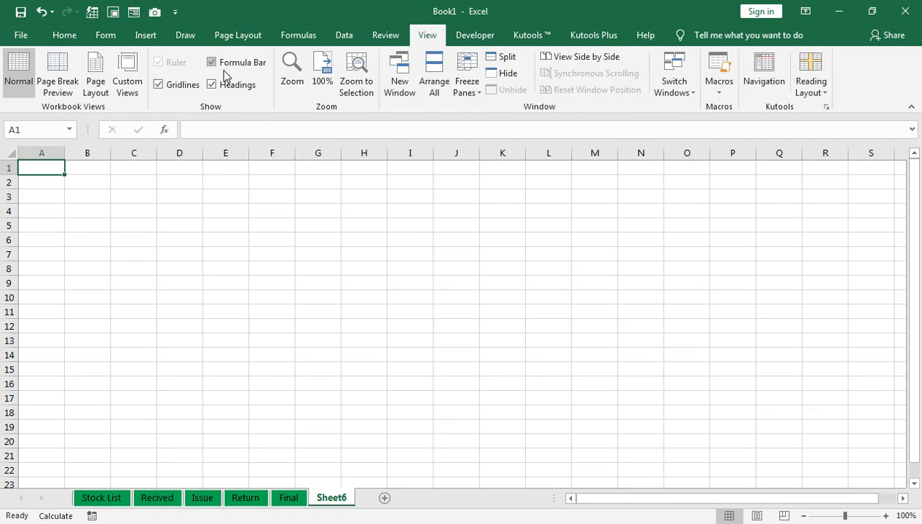
pyautogui.click(183, 84)
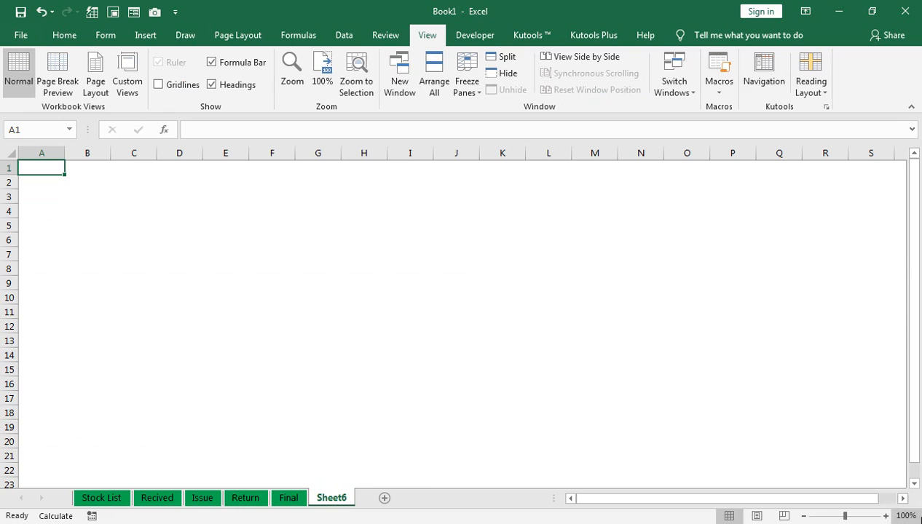
# - Draw a rectangle about 1.7" wide and 0.57" high over columns A to C in rows 1 to 4, with no fill
pyautogui.click(856, 516)
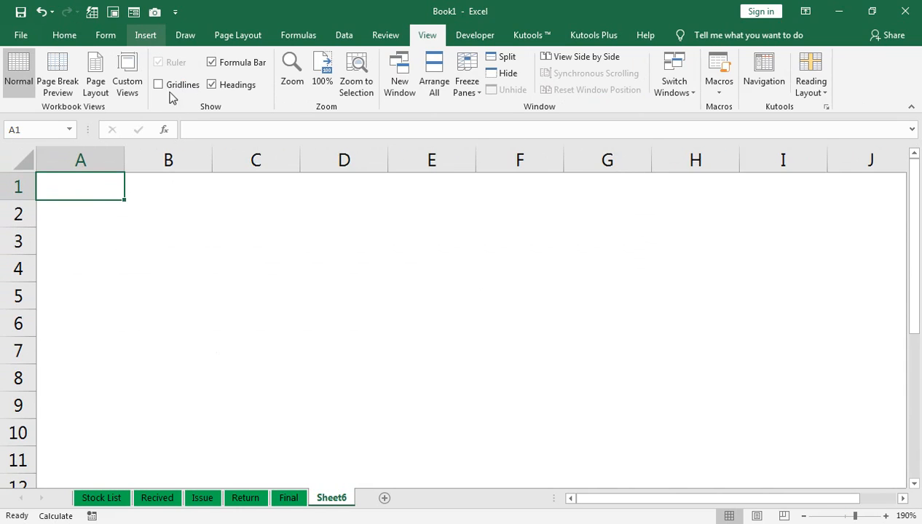
pyautogui.click(146, 34)
pyautogui.click(166, 81)
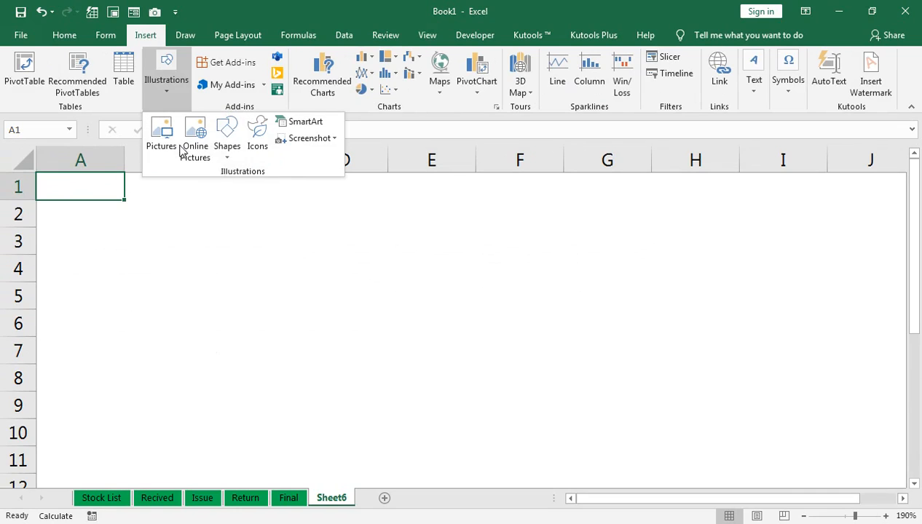
pyautogui.click(226, 129)
pyautogui.click(264, 190)
pyautogui.moveTo(95, 194)
pyautogui.mouseDown()
pyautogui.moveTo(235, 224)
pyautogui.moveTo(321, 269)
pyautogui.mouseUp()
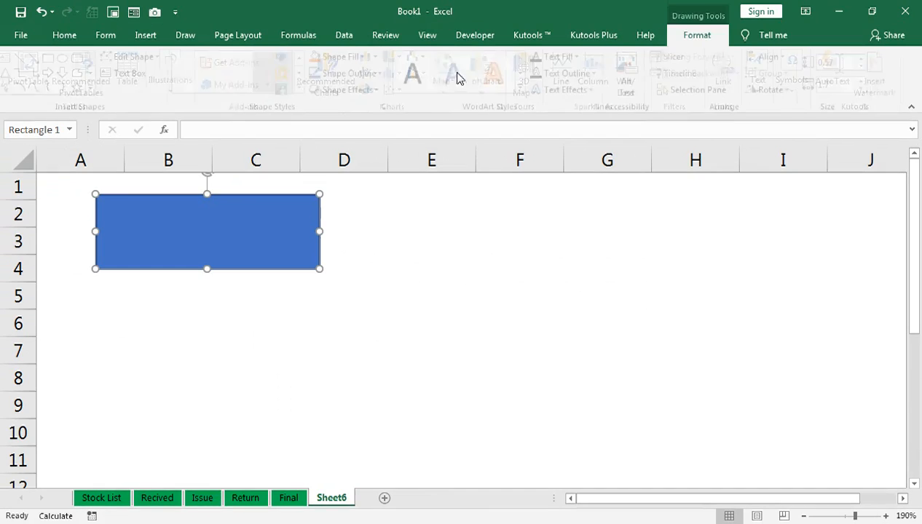
pyautogui.click(346, 57)
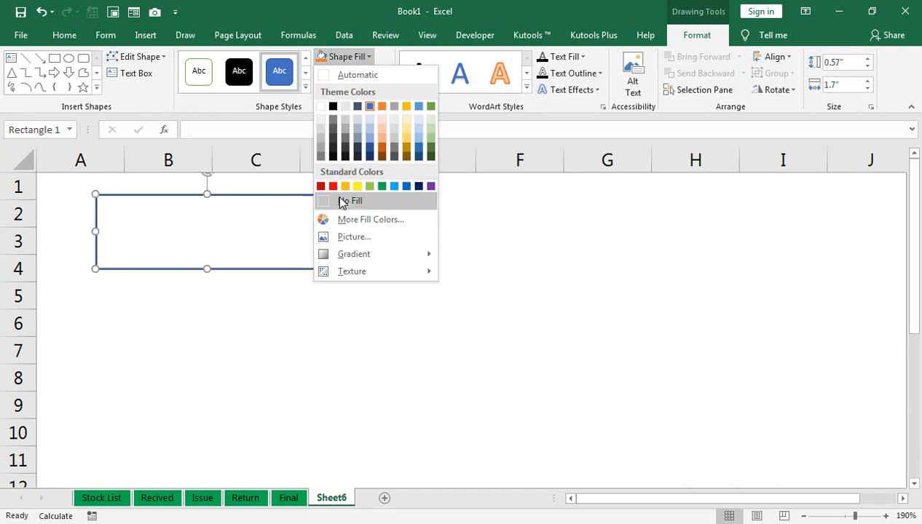
pyautogui.click(342, 202)
# - Duplicate the rectangle to its right over columns D to F and delete the extra overlapping copies, keeping two side by side
pyautogui.moveTo(186, 269); pyautogui.dragTo(500, 268)
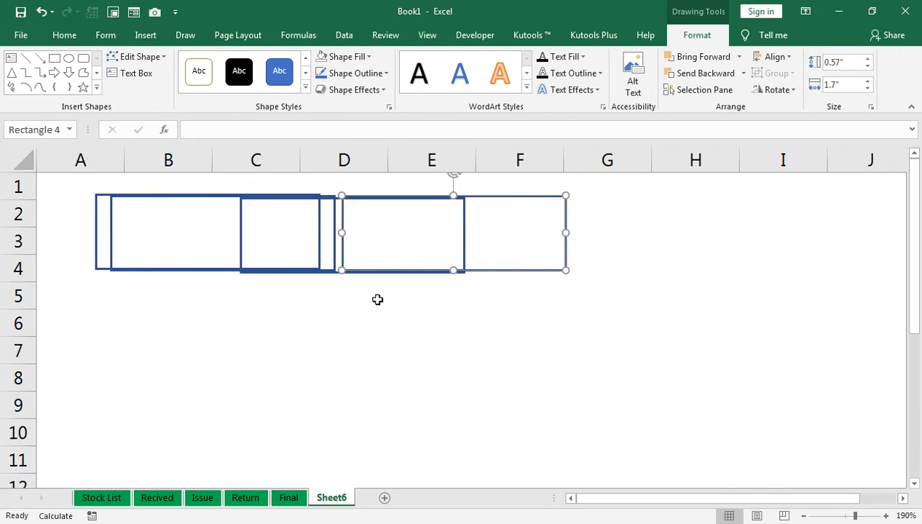
pyautogui.click(332, 272)
pyautogui.press('Delete')
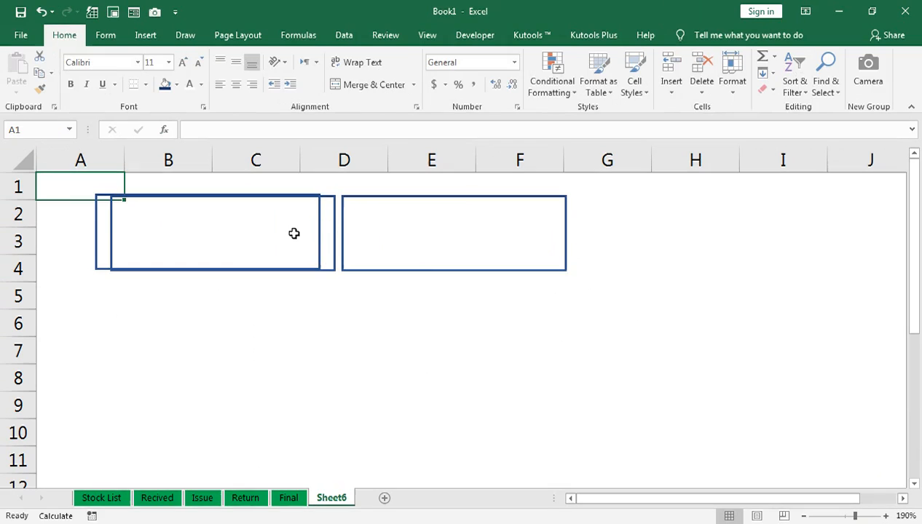
pyautogui.click(112, 216)
pyautogui.press('Delete')
pyautogui.click(375, 196)
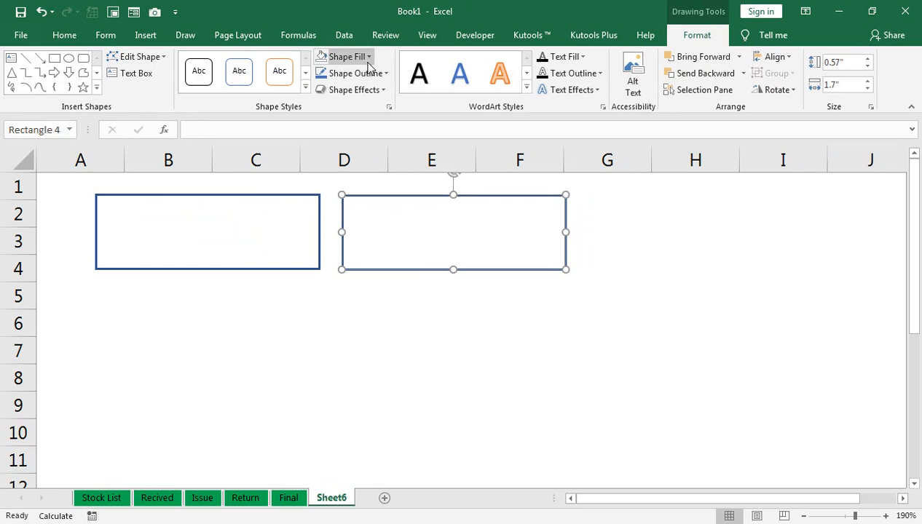
pyautogui.click(328, 339)
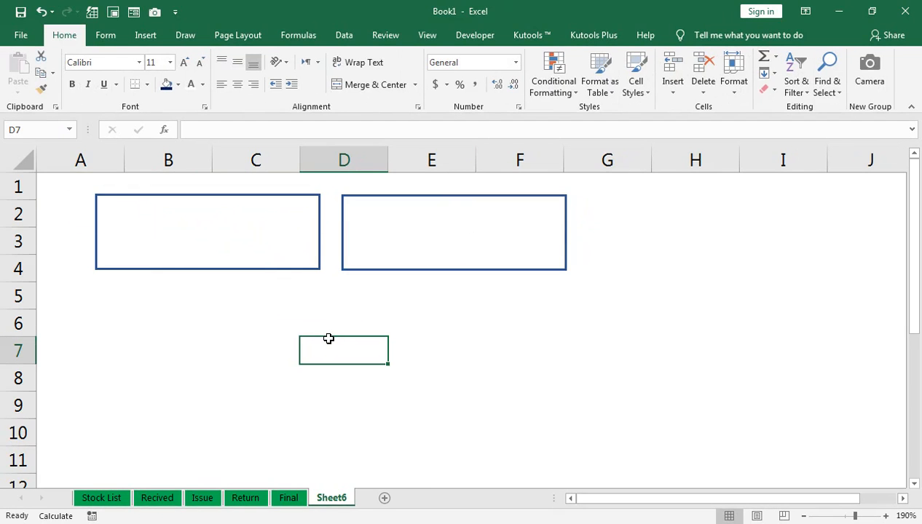
# - Select both rectangles and move them down together to rows 4 to 6
pyautogui.click(234, 270)
pyautogui.keyDown('shift'); pyautogui.click(366, 270); pyautogui.keyUp('shift')
pyautogui.moveTo(337, 255); pyautogui.dragTo(339, 317)
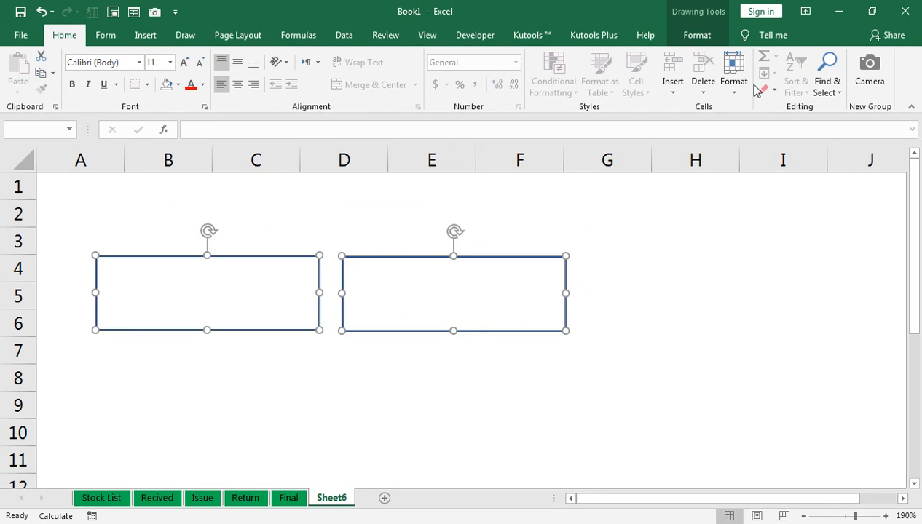
# - Insert a plain black WordArt with the text INVENTORY CONTROL
pyautogui.click(145, 35)
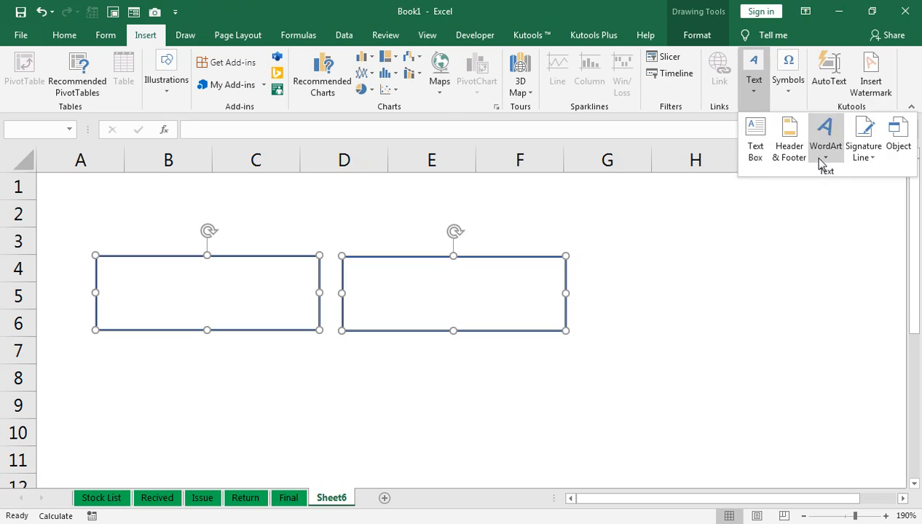
pyautogui.click(811, 157)
pyautogui.click(719, 193)
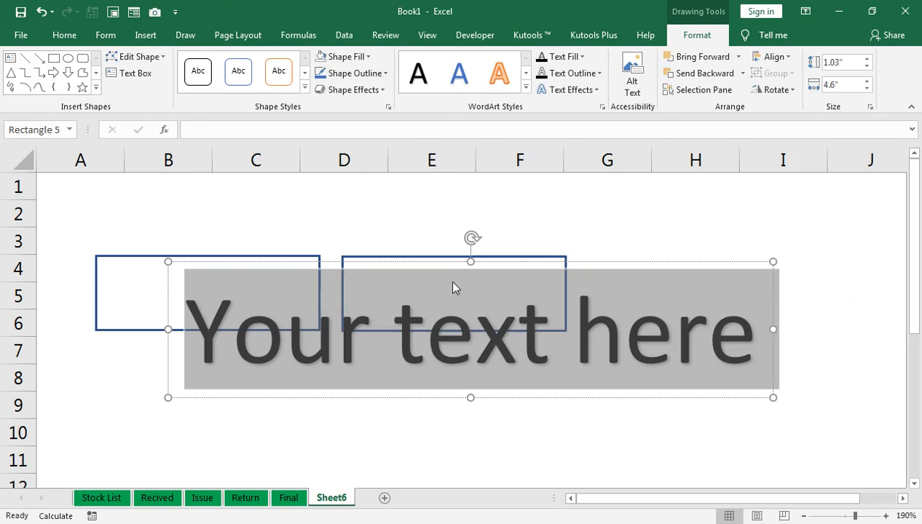
pyautogui.write('INVE')
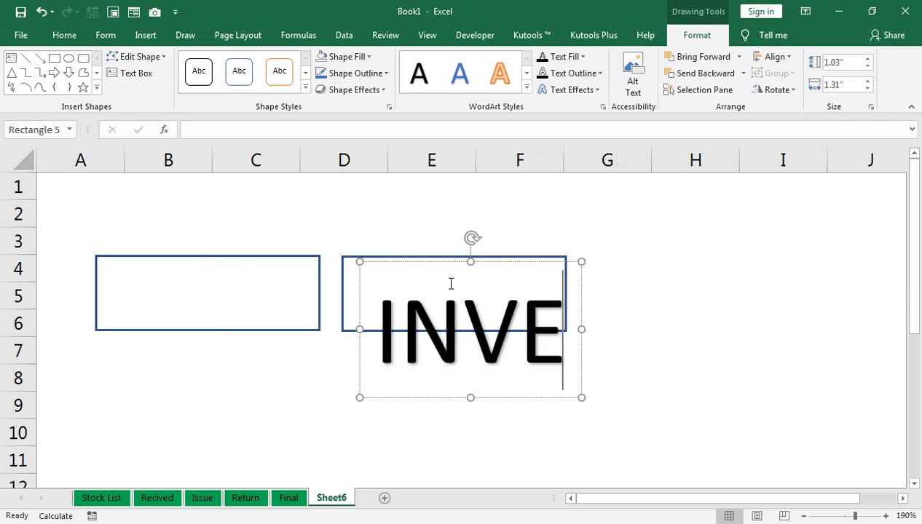
pyautogui.write('NTORY CONTROL')
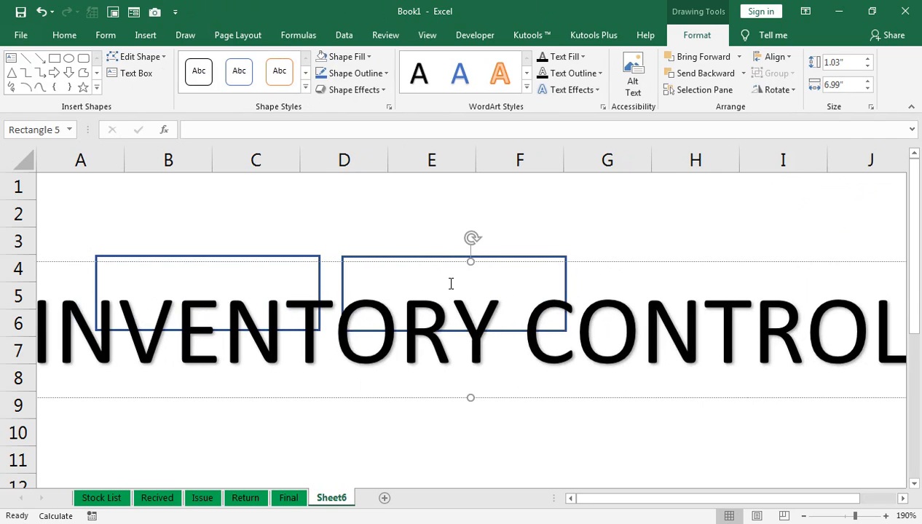
# - Reduce the INVENTORY CONTROL title's font size to 36
pyautogui.click(431, 398)
pyautogui.click(65, 35)
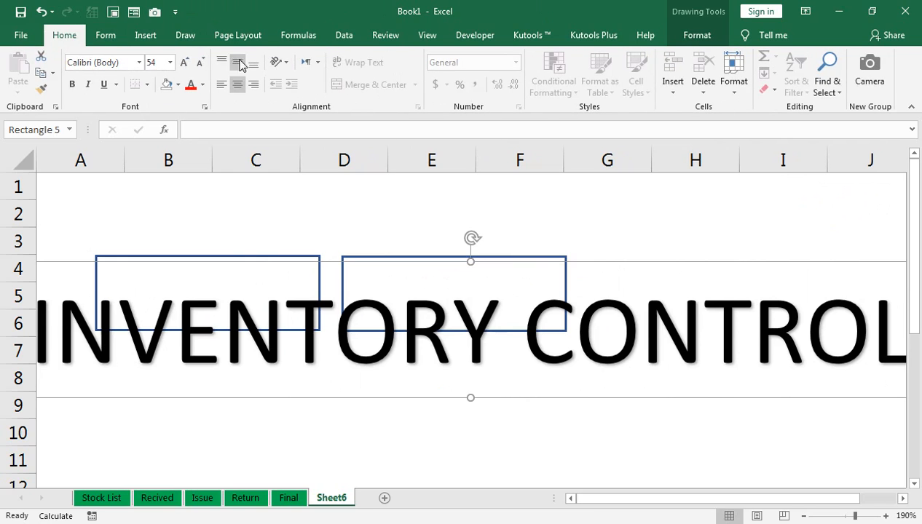
pyautogui.click(200, 62)
pyautogui.click(199, 62)
# - Move the INVENTORY CONTROL title up above the two rectangles, over rows 1 to 3
pyautogui.moveTo(257, 263); pyautogui.dragTo(255, 259)
pyautogui.click(255, 244)
pyautogui.click(246, 306)
pyautogui.click(252, 352)
pyautogui.click(178, 222)
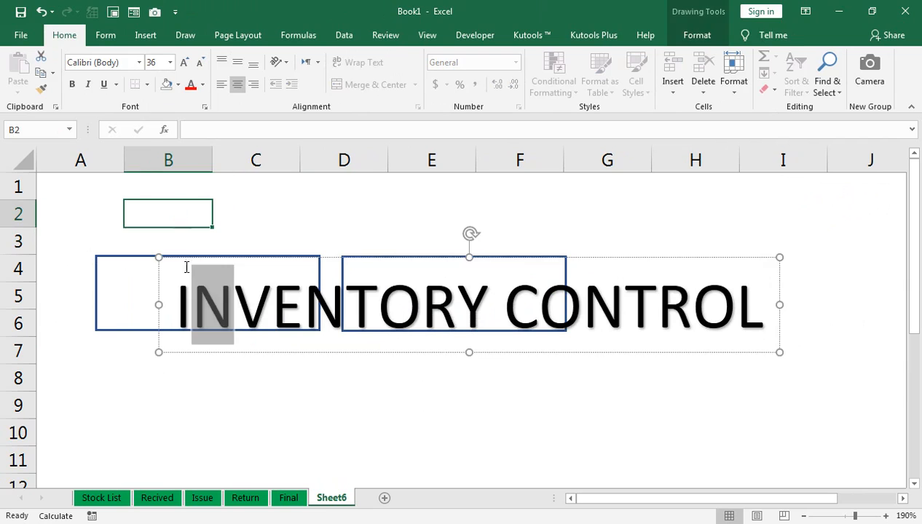
pyautogui.click(186, 331)
pyautogui.moveTo(158, 330); pyautogui.dragTo(131, 242)
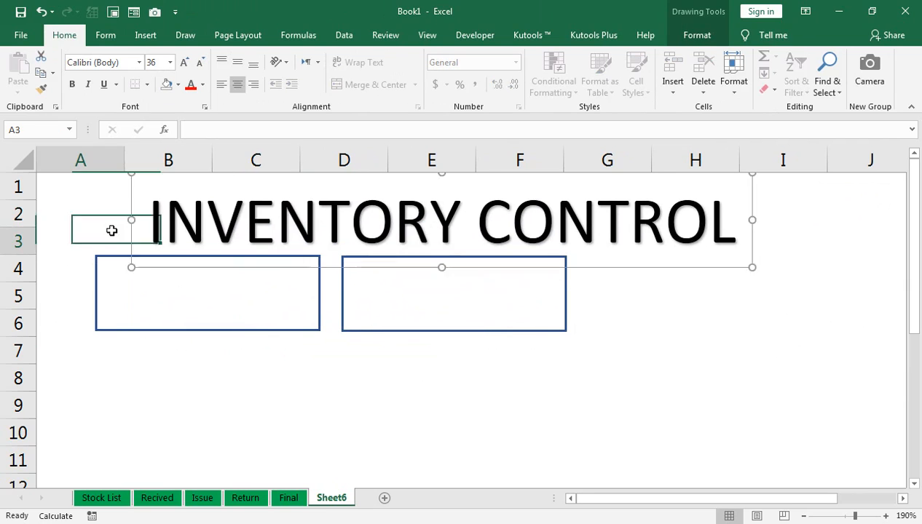
pyautogui.click(109, 229)
# - Select both rectangles and move them down together clear of the title, over rows 4 to 7
pyautogui.click(179, 259)
pyautogui.click(232, 330)
pyautogui.keyDown('shift'); pyautogui.click(361, 331); pyautogui.keyUp('shift')
pyautogui.moveTo(343, 276); pyautogui.dragTo(341, 300)
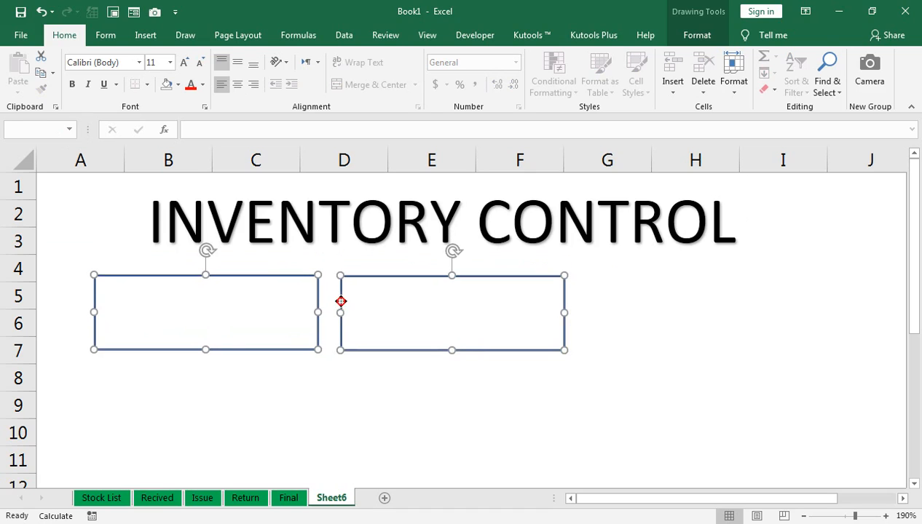
# - Widen the title box on both sides to about 6.11" so that it spans columns A to I
pyautogui.click(329, 252)
pyautogui.click(88, 213)
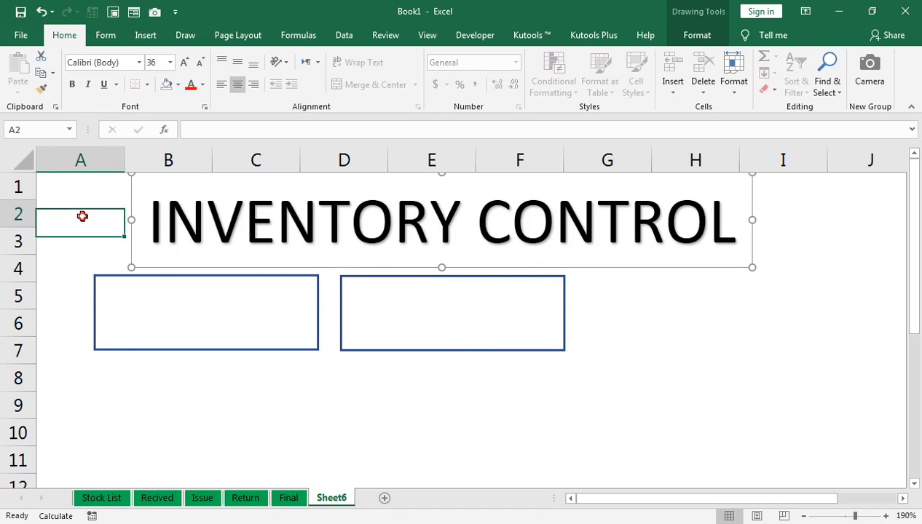
pyautogui.click(142, 219)
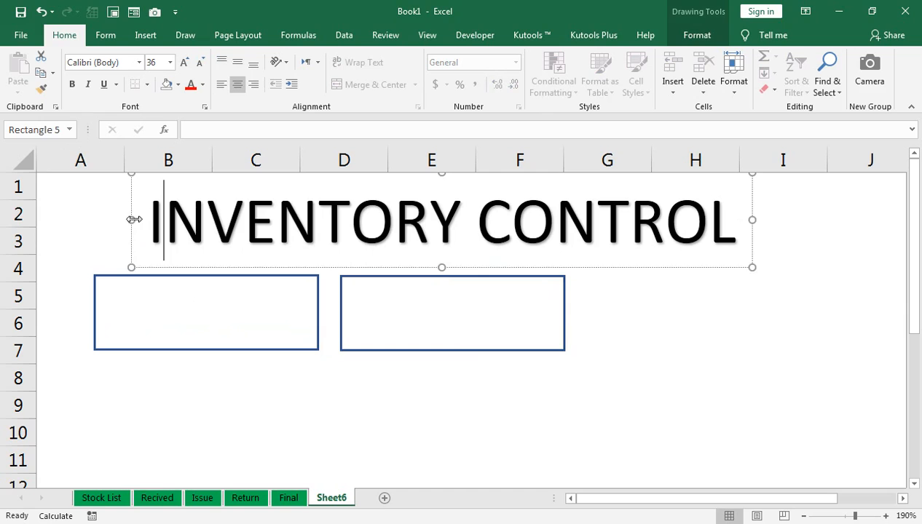
pyautogui.click(88, 217)
pyautogui.click(136, 231)
pyautogui.moveTo(131, 218); pyautogui.dragTo(41, 220)
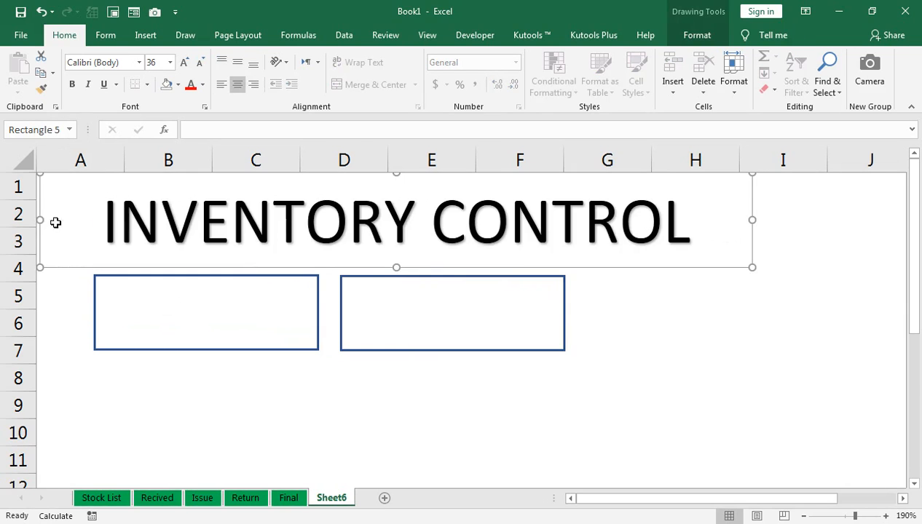
pyautogui.moveTo(751, 219); pyautogui.dragTo(844, 220)
# - Fill the INVENTORY CONTROL title box with the standard dark blue color
pyautogui.click(686, 38)
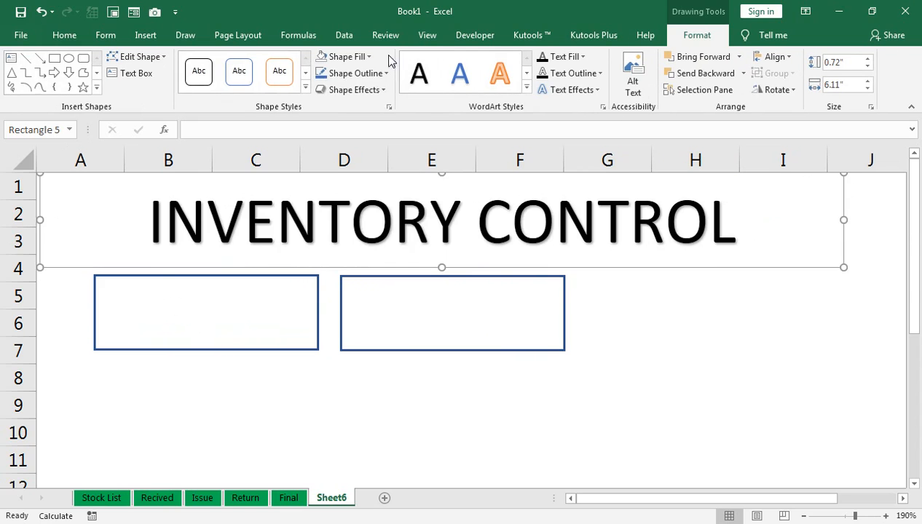
pyautogui.click(368, 57)
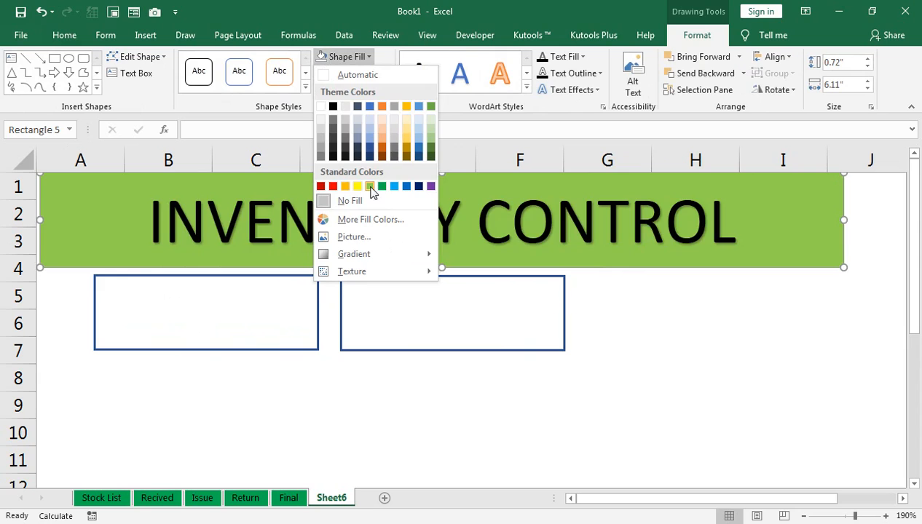
pyautogui.click(419, 187)
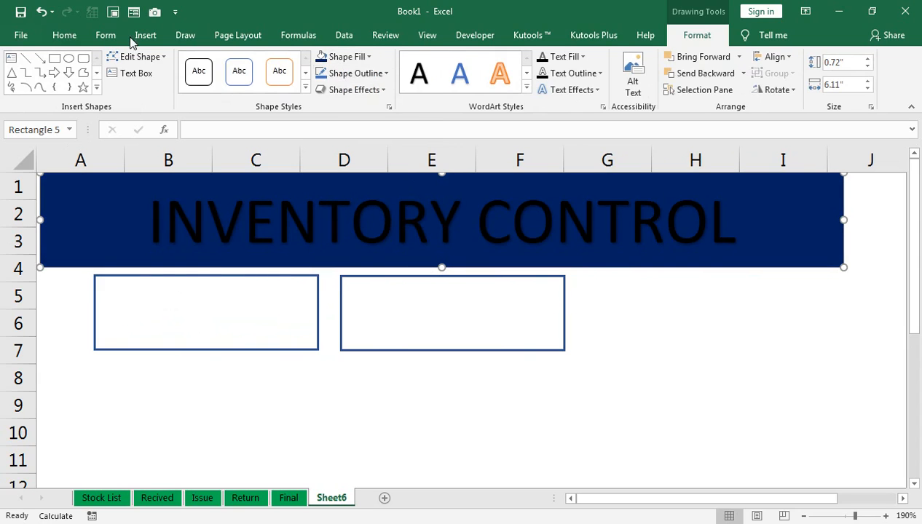
# - Make the INVENTORY CONTROL title text white and bold
pyautogui.click(64, 35)
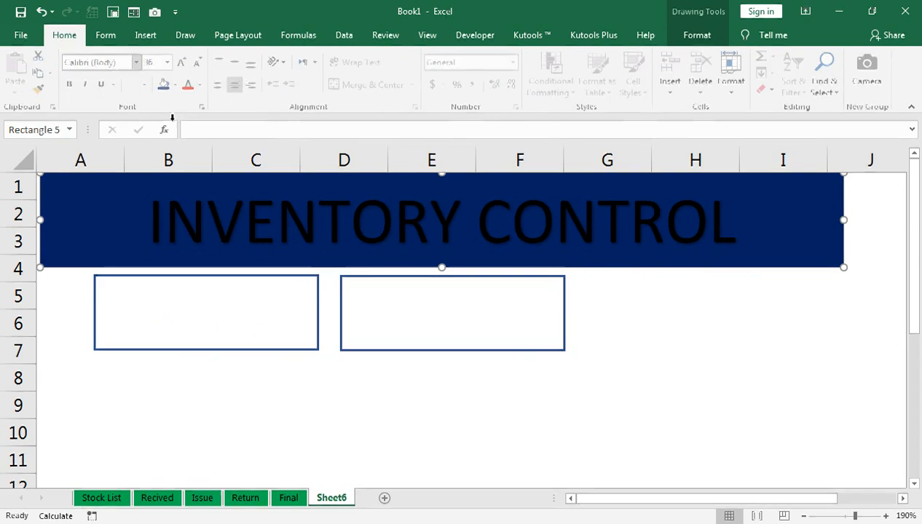
pyautogui.click(203, 85)
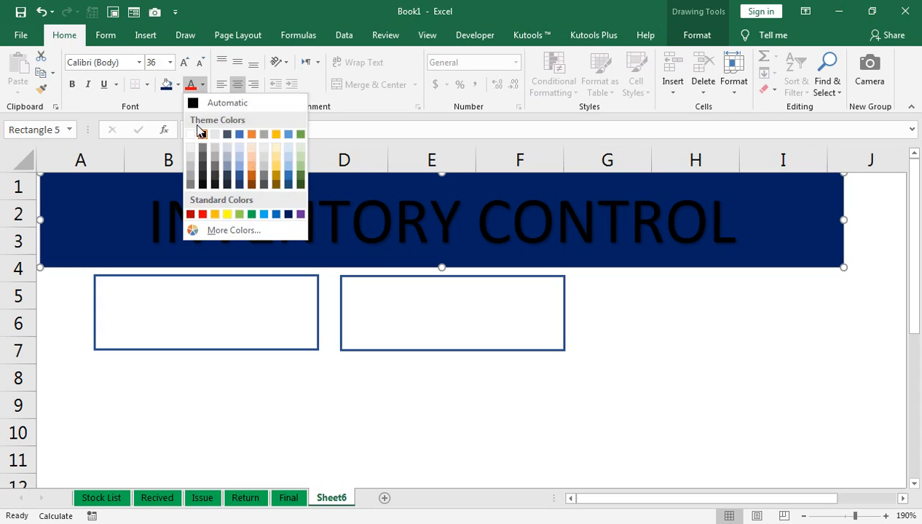
pyautogui.click(191, 130)
pyautogui.click(72, 84)
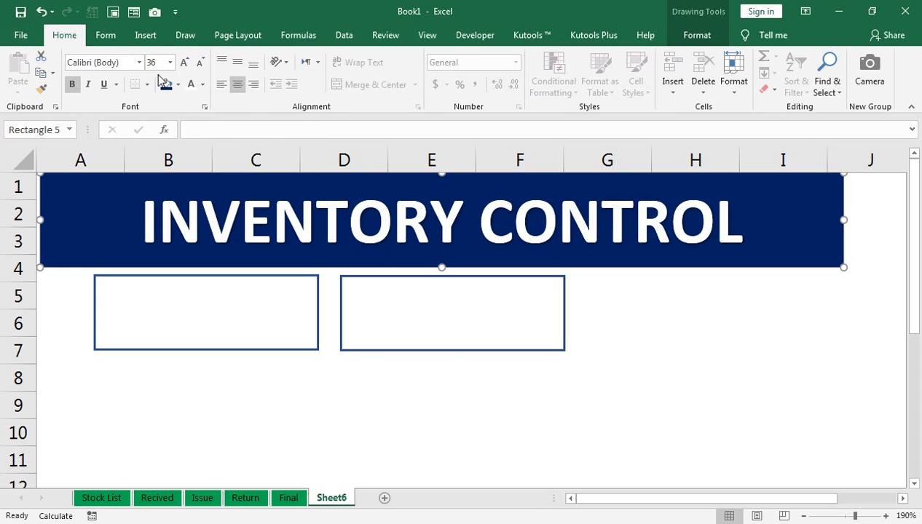
# - Move the rectangle over columns D to F left until it sits right beside the first rectangle
pyautogui.click(342, 313)
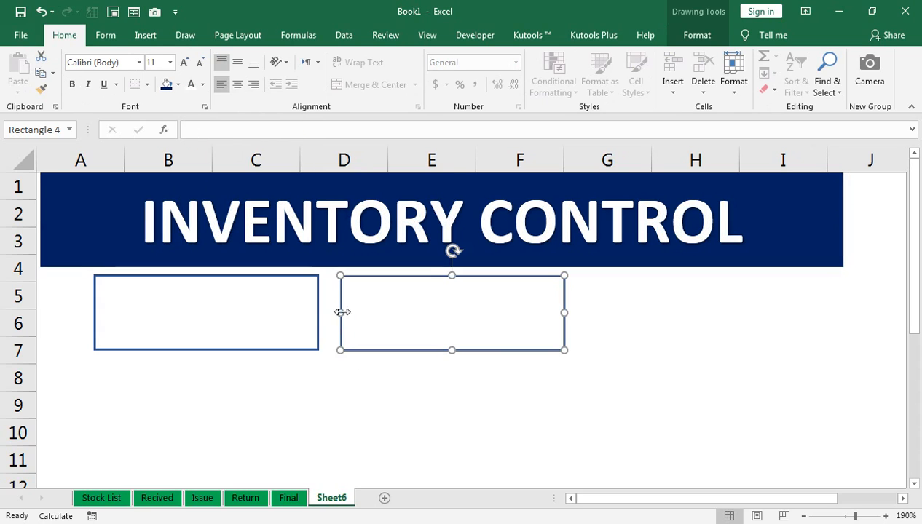
pyautogui.click(106, 282)
pyautogui.click(62, 277)
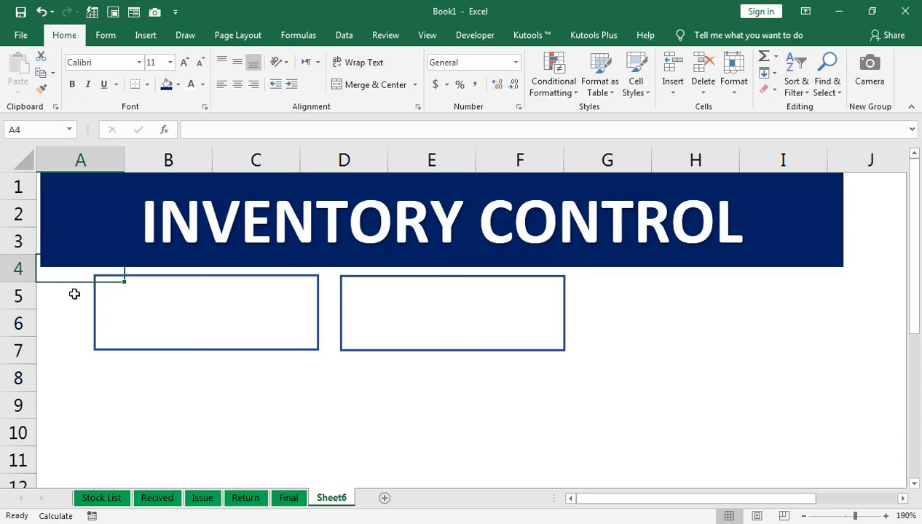
pyautogui.click(70, 295)
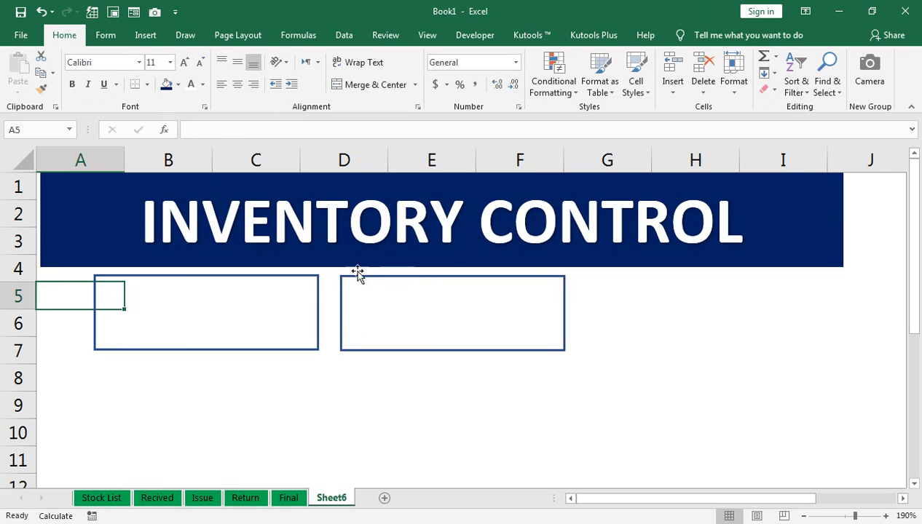
pyautogui.click(386, 277)
pyautogui.moveTo(377, 277); pyautogui.dragTo(361, 278)
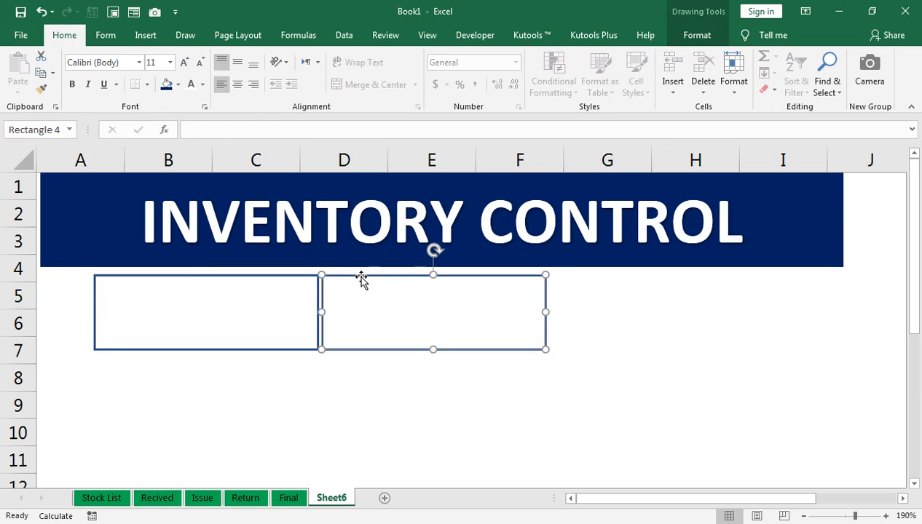
pyautogui.press('Left')
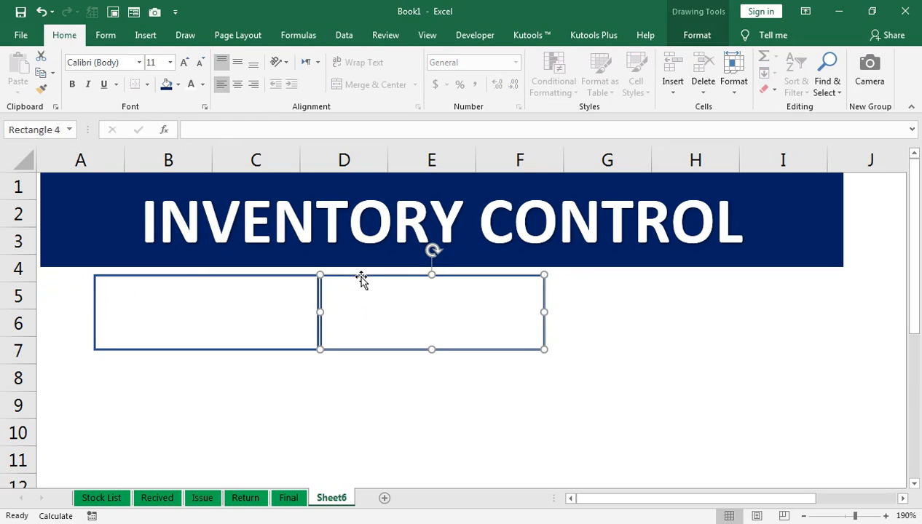
pyautogui.press('Left')
# - Change the outline color of both rectangles to light gray
pyautogui.click(289, 283)
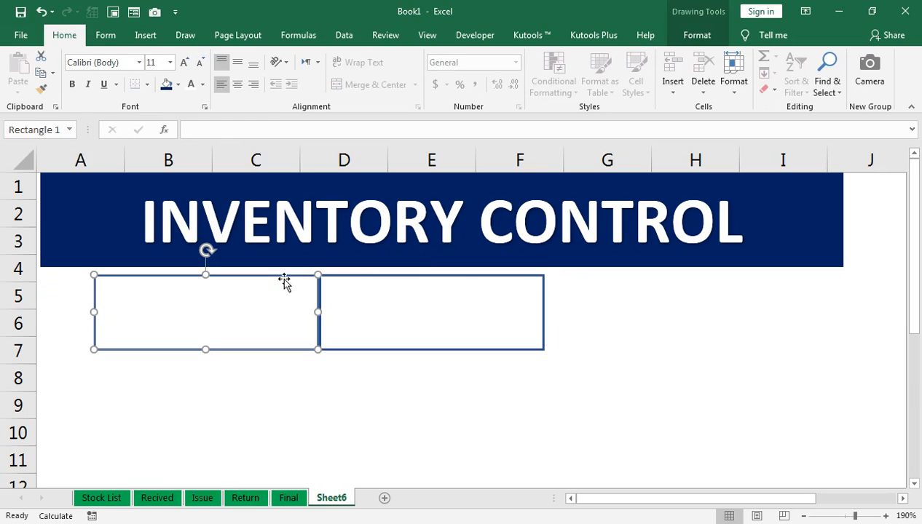
pyautogui.click(697, 35)
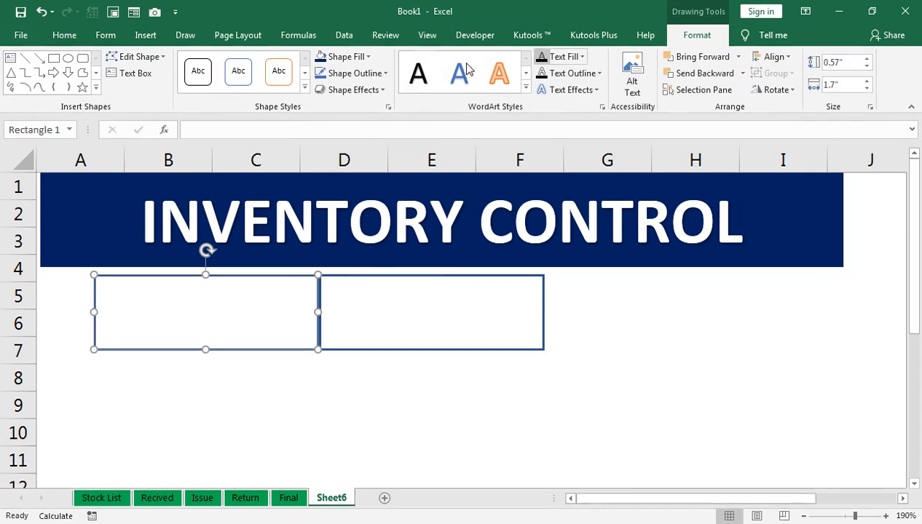
pyautogui.click(359, 73)
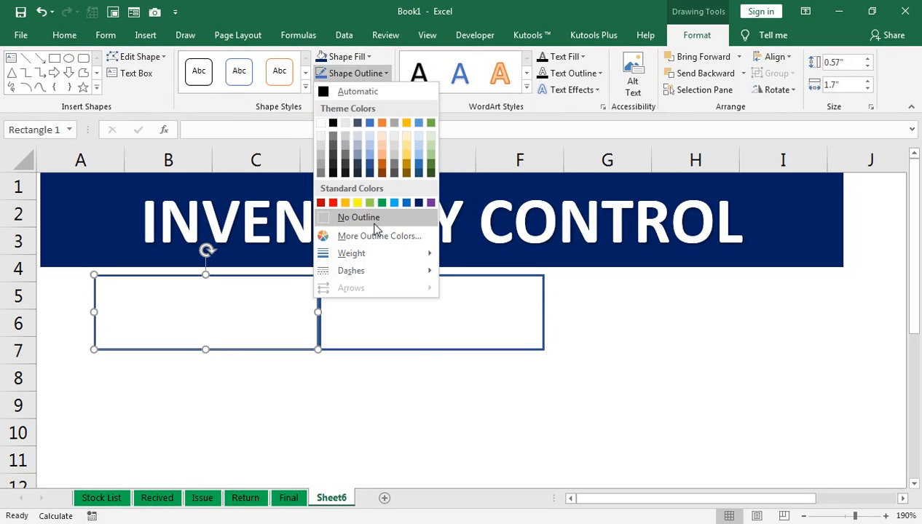
pyautogui.click(344, 137)
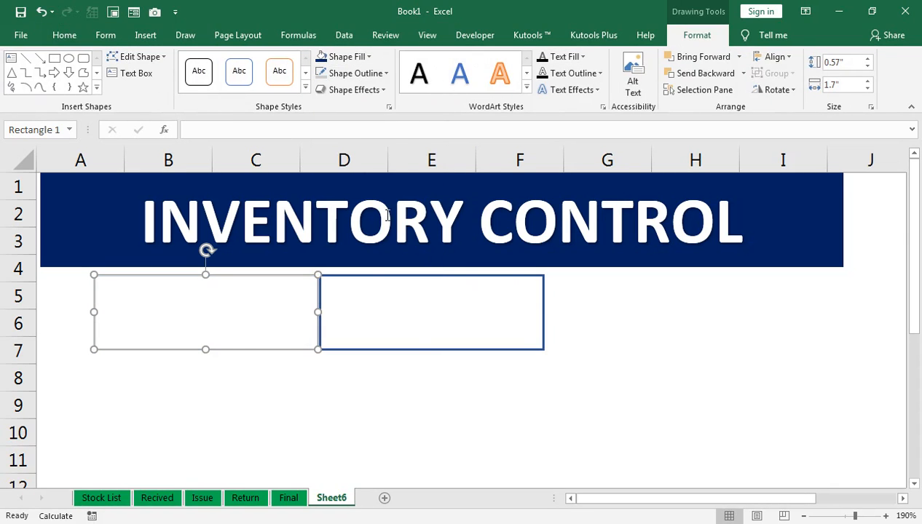
pyautogui.click(365, 275)
pyautogui.click(363, 74)
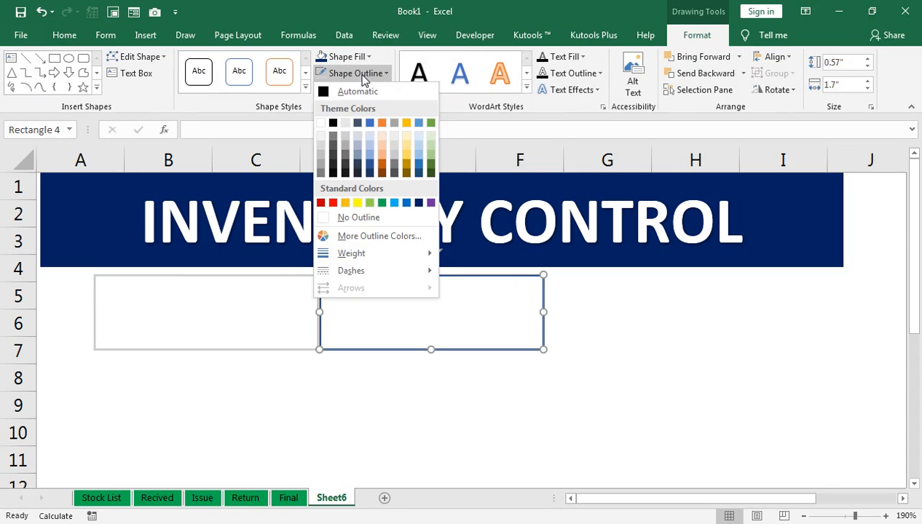
pyautogui.click(344, 134)
# - Select both rectangles together and give them a thinner outline weight
pyautogui.click(311, 302)
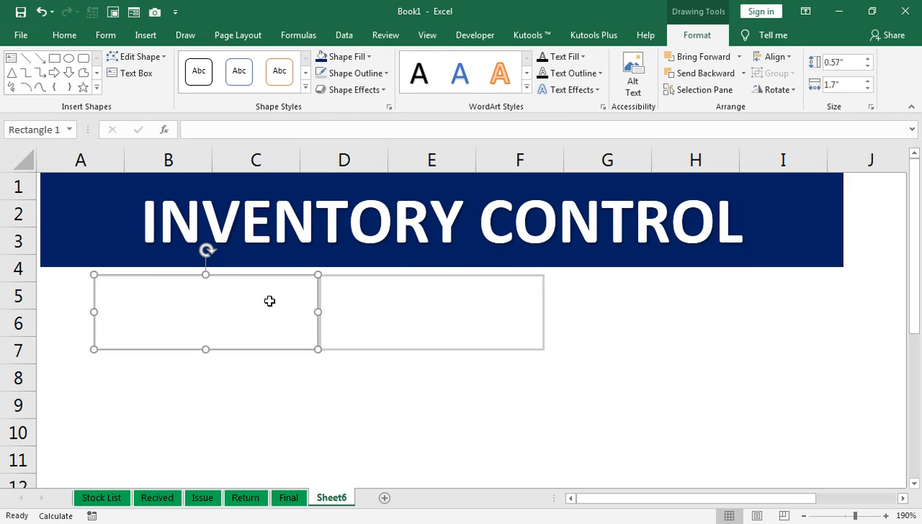
pyautogui.click(341, 281)
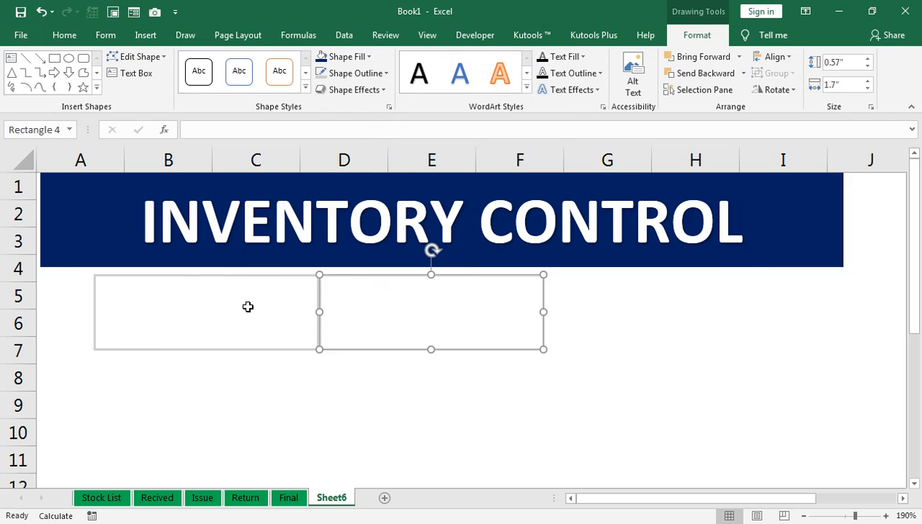
pyautogui.keyDown('shift'); pyautogui.click(254, 281); pyautogui.keyUp('shift')
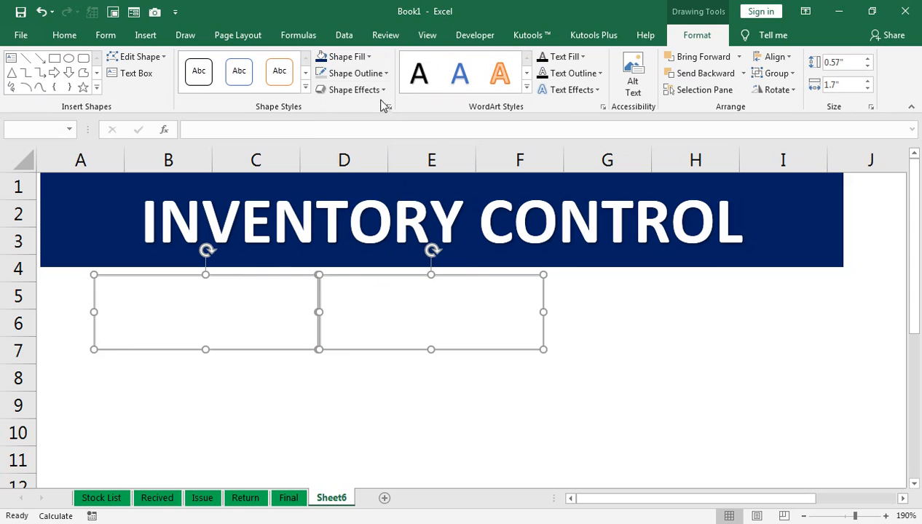
pyautogui.click(355, 73)
pyautogui.moveTo(411, 273)
pyautogui.moveTo(428, 255)
pyautogui.click(471, 274)
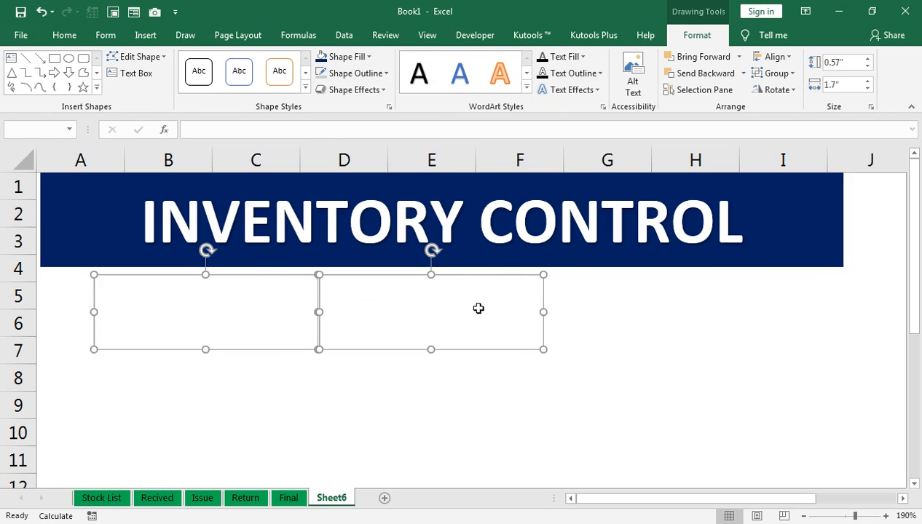
# - Enter =SUM(Final!K7:K11) in cell A5 to total the balance stock quantities from the Final sheet
pyautogui.click(72, 296)
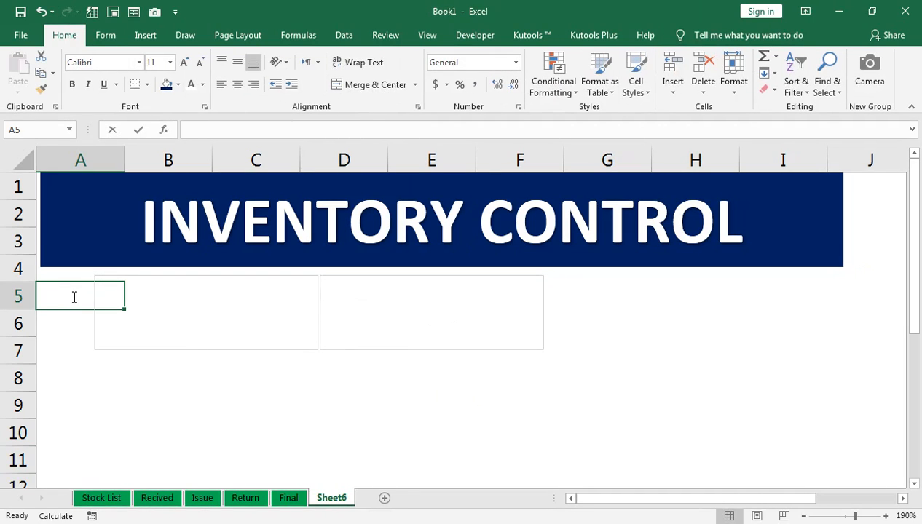
pyautogui.write('=sum')
pyautogui.press('Tab')
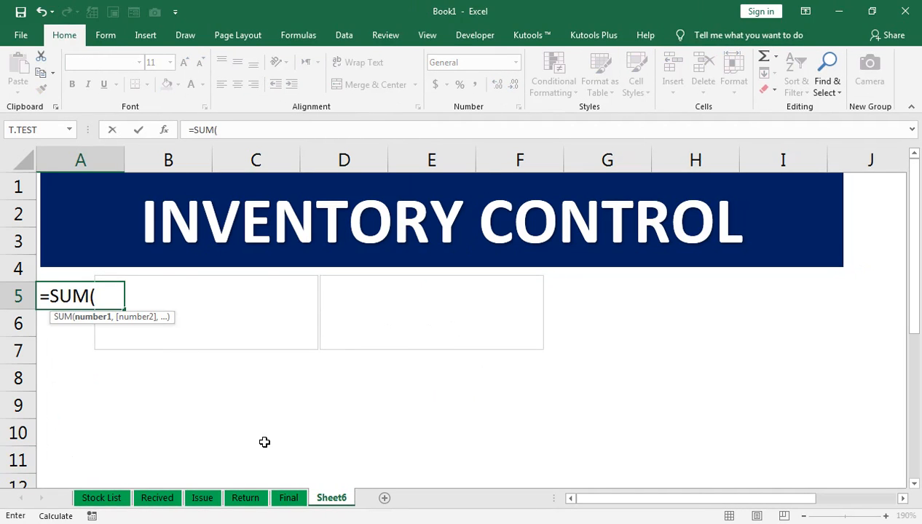
pyautogui.click(282, 498)
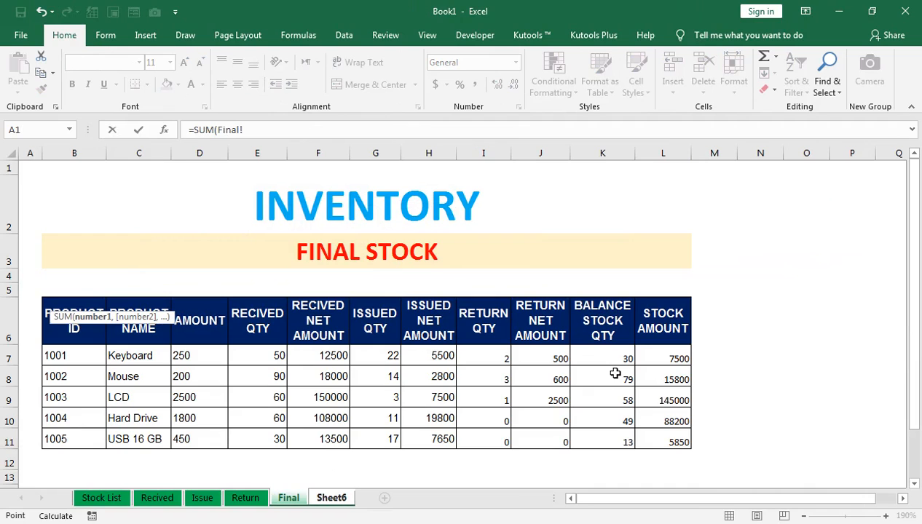
pyautogui.moveTo(618, 356); pyautogui.dragTo(618, 443)
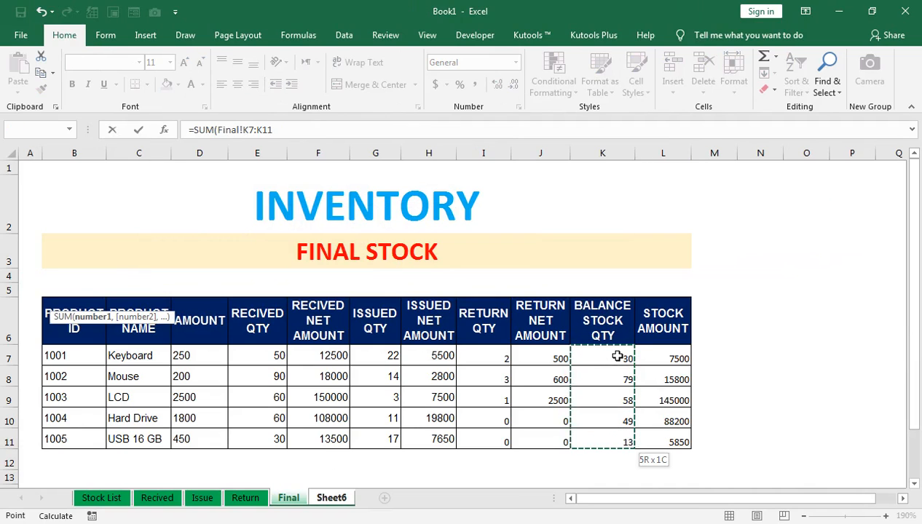
pyautogui.press('Return')
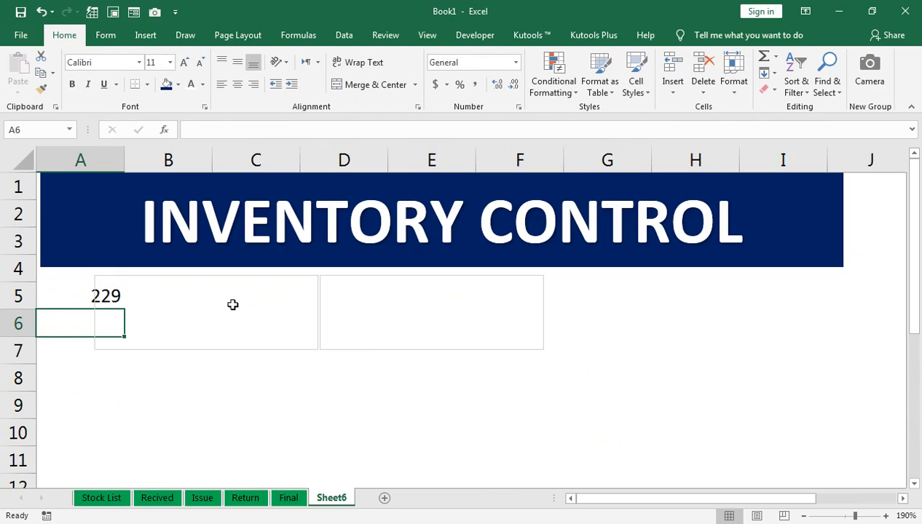
# - Enter =SUM(Final!L7:L11) in cell A6 to total the stock amounts from the Final sheet
pyautogui.click(65, 294)
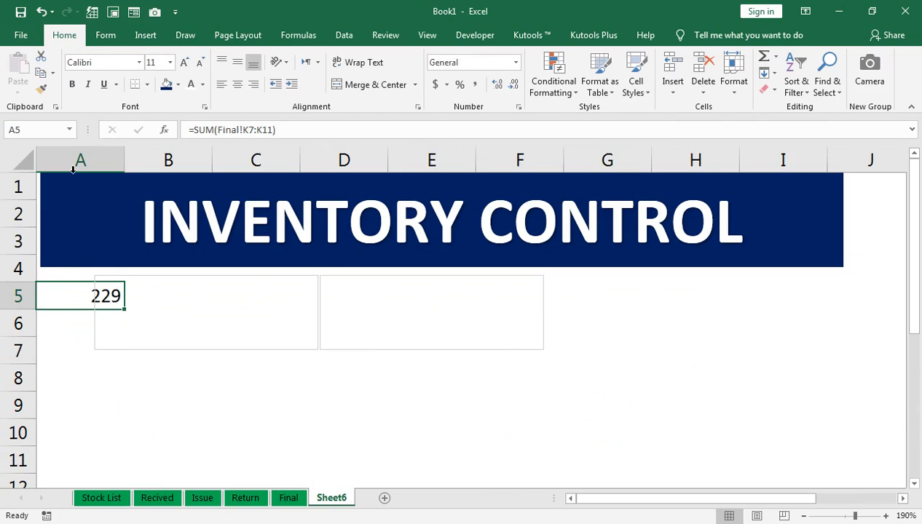
pyautogui.click(79, 327)
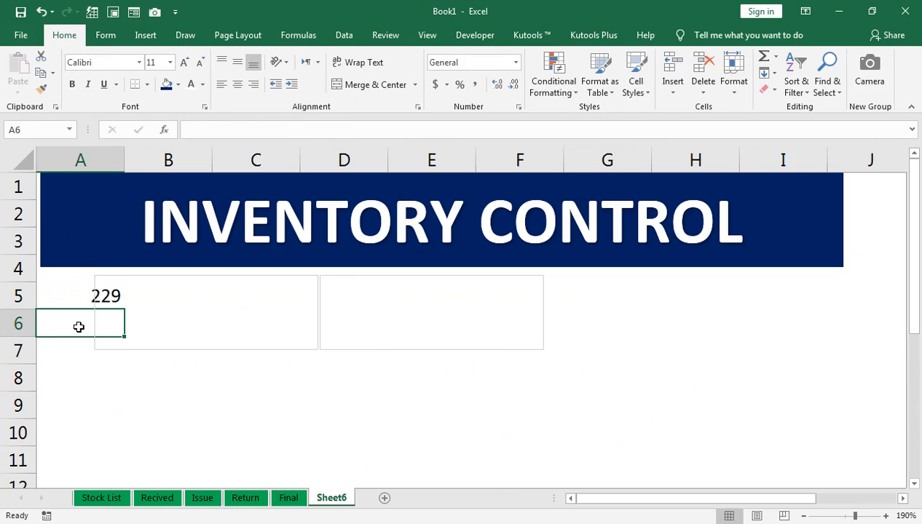
pyautogui.write('=sum')
pyautogui.press('Tab')
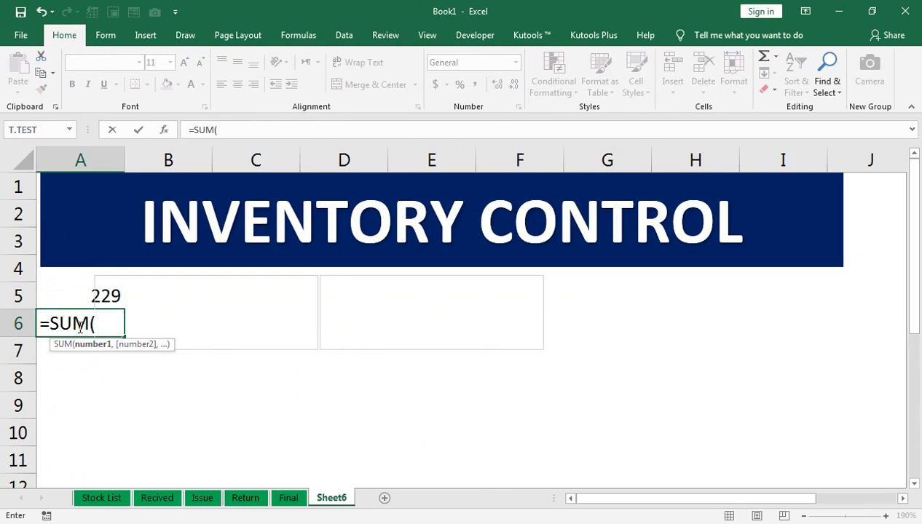
pyautogui.click(280, 498)
pyautogui.click(667, 355)
pyautogui.hotkey('shift', 'Down')
pyautogui.hotkey('shift', 'Down')
pyautogui.hotkey('shift', 'Down')
pyautogui.hotkey('shift', 'Down')
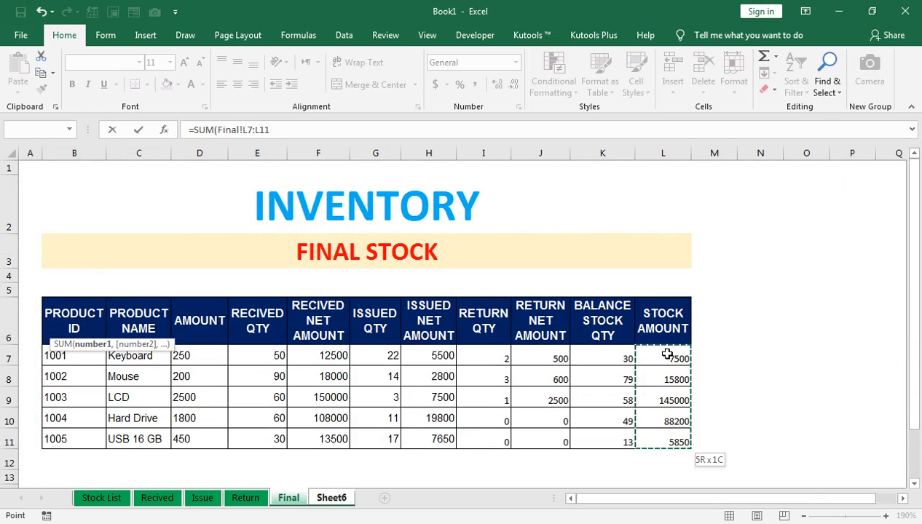
pyautogui.write(')')
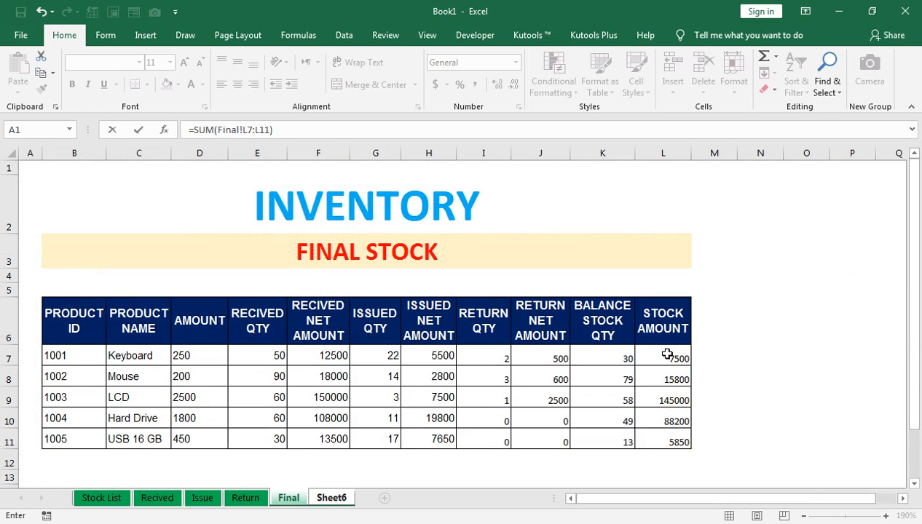
pyautogui.press('Return')
pyautogui.click(63, 312)
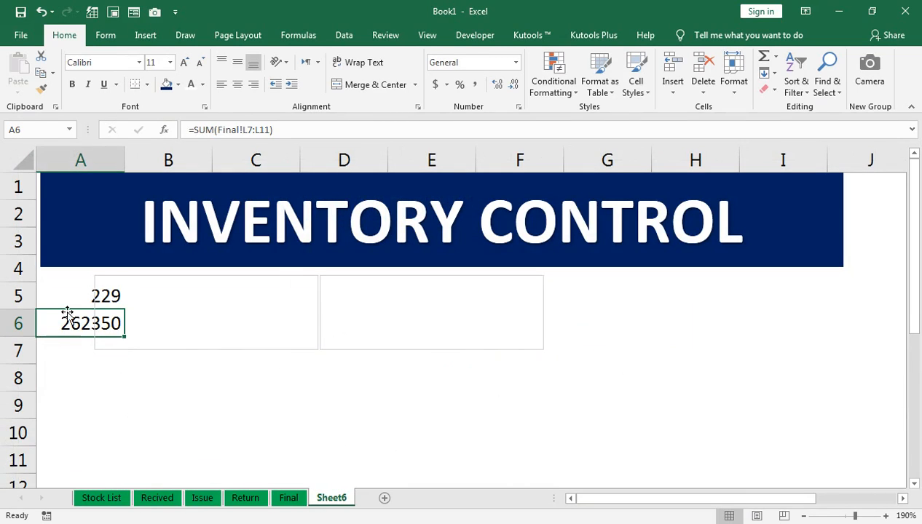
# - Select both rectangles together and shrink them proportionally to roughly two thirds of their width and height
pyautogui.click(123, 282)
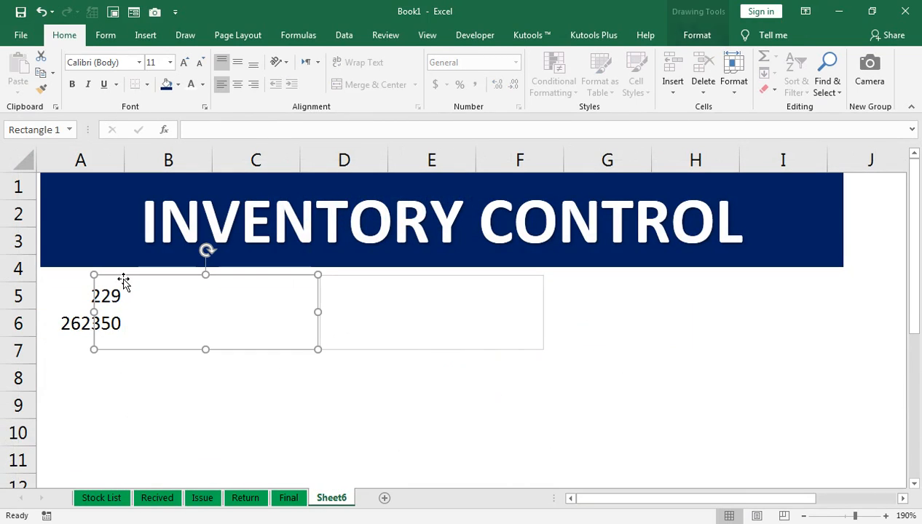
pyautogui.click(89, 300)
pyautogui.click(195, 285)
pyautogui.moveTo(258, 351); pyautogui.dragTo(255, 350)
pyautogui.moveTo(257, 351); pyautogui.dragTo(259, 351)
pyautogui.keyDown('ctrl'); pyautogui.click(337, 350); pyautogui.keyUp('ctrl')
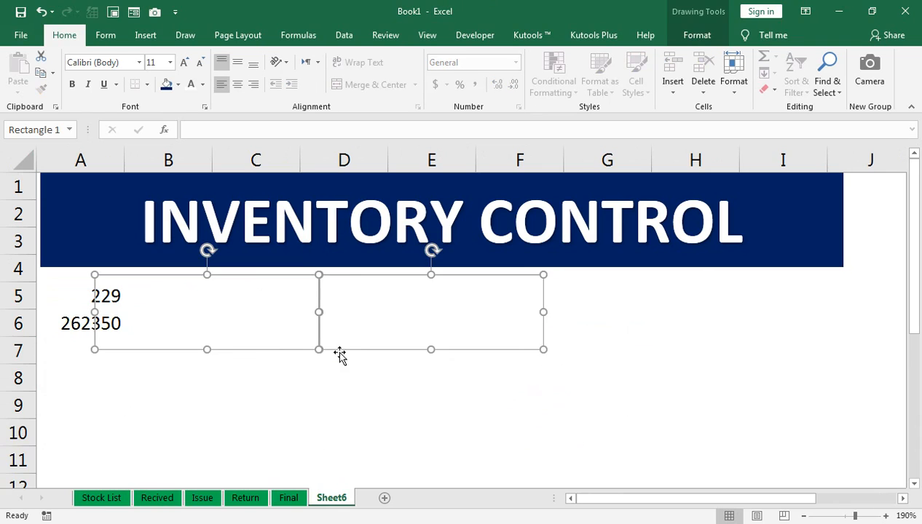
pyautogui.moveTo(543, 349); pyautogui.dragTo(469, 325)
# - Reposition the two smaller rectangles just below the title so that they sit edge to edge at the same height
pyautogui.moveTo(386, 324); pyautogui.dragTo(373, 327)
pyautogui.moveTo(308, 328); pyautogui.dragTo(288, 324)
pyautogui.hotkey('ctrl', 'z')
pyautogui.doubleClick(344, 338)
pyautogui.click(343, 330)
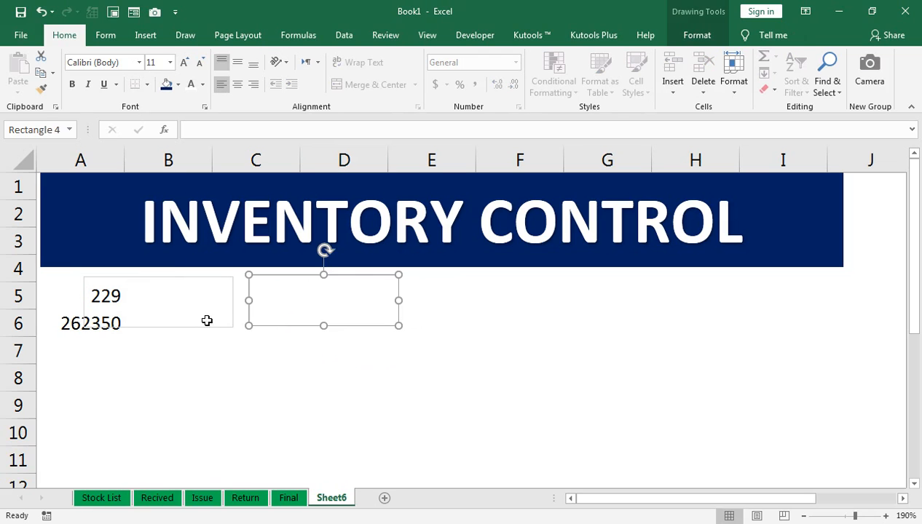
pyautogui.moveTo(210, 326); pyautogui.dragTo(225, 324)
pyautogui.press('Down')
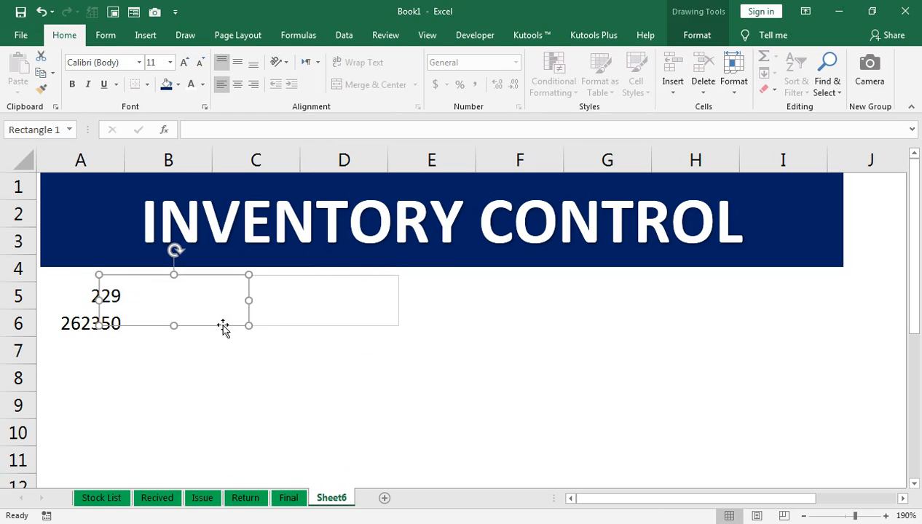
# - Duplicate both rectangles and place the copies directly beneath the originals, forming a two-by-two grid
pyautogui.keyDown('ctrl'); pyautogui.click(269, 324); pyautogui.keyUp('ctrl')
pyautogui.rightClick(273, 333)
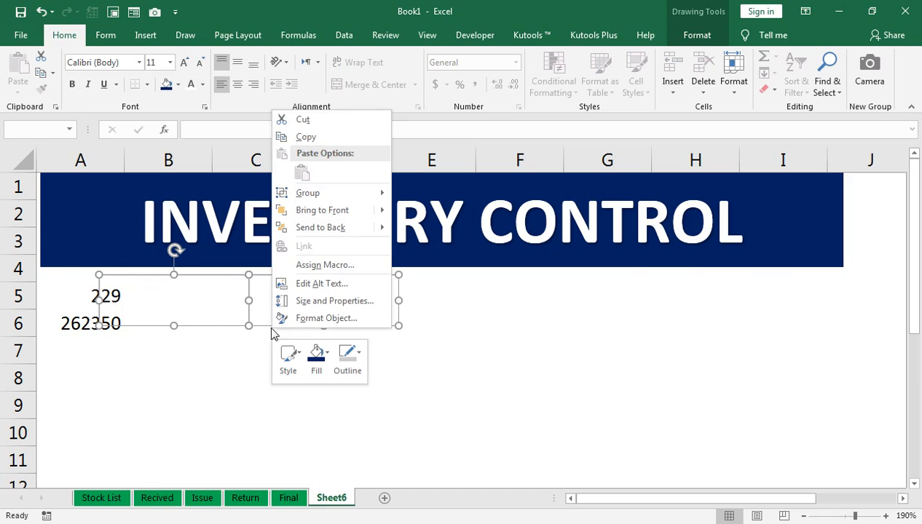
pyautogui.press('Escape')
pyautogui.moveTo(239, 330); pyautogui.dragTo(241, 377)
pyautogui.moveTo(239, 303); pyautogui.dragTo(239, 302)
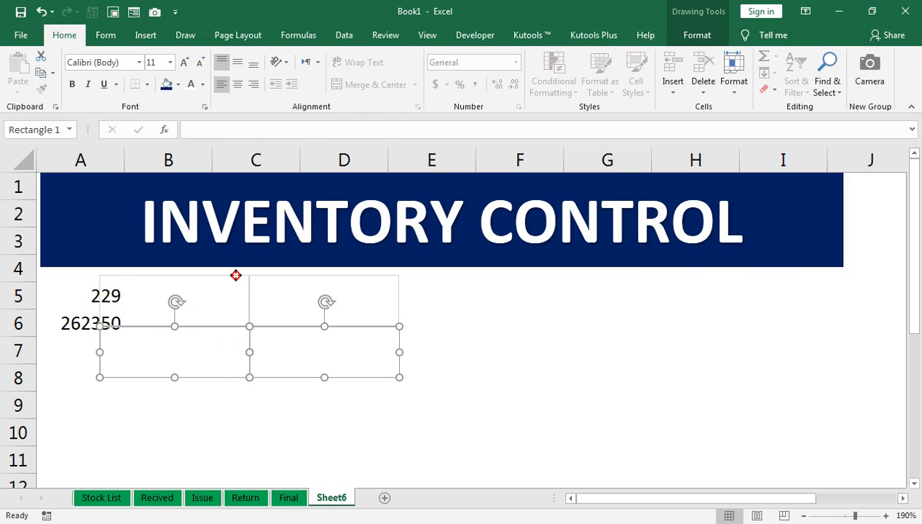
# - Add the text "available stock Now" to the upper-left rectangle of the grid
pyautogui.rightClick(239, 275)
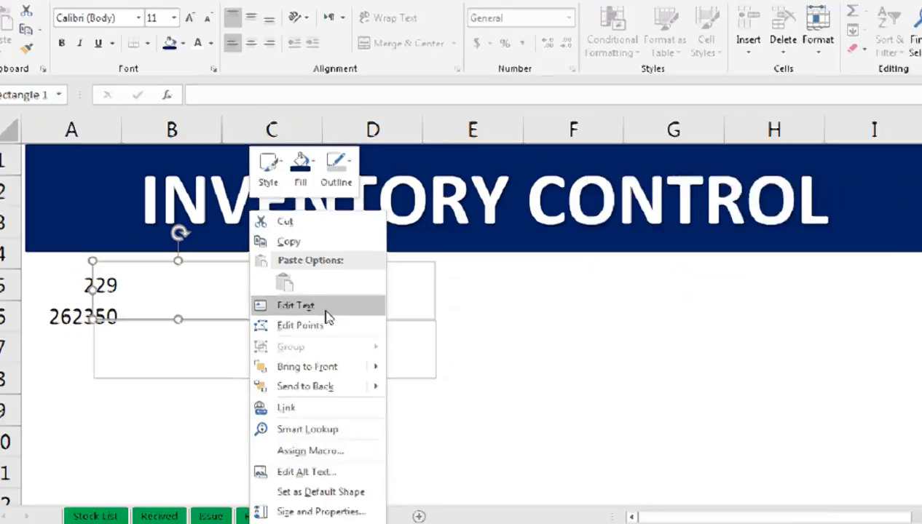
pyautogui.click(302, 316)
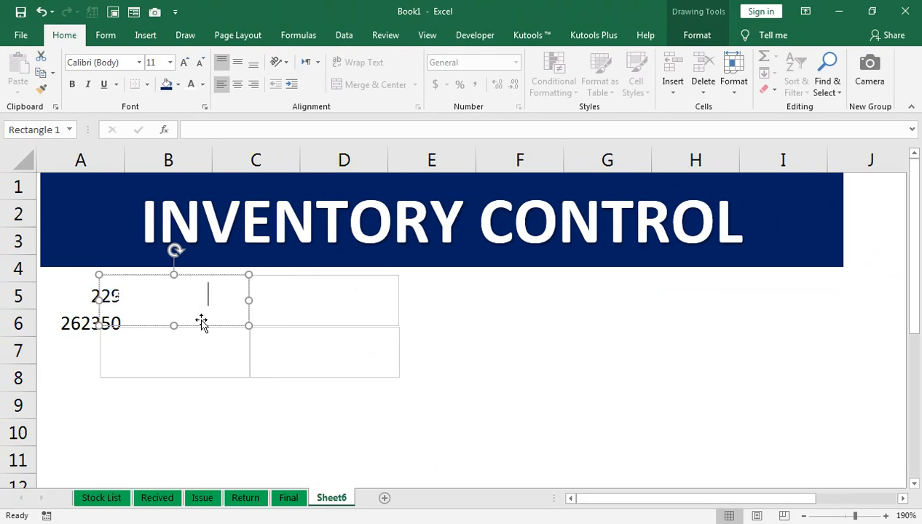
pyautogui.write('m')
# - Make the "available stock Now" label black, bold and horizontally centered
pyautogui.hotkey('ctrl', 'a')
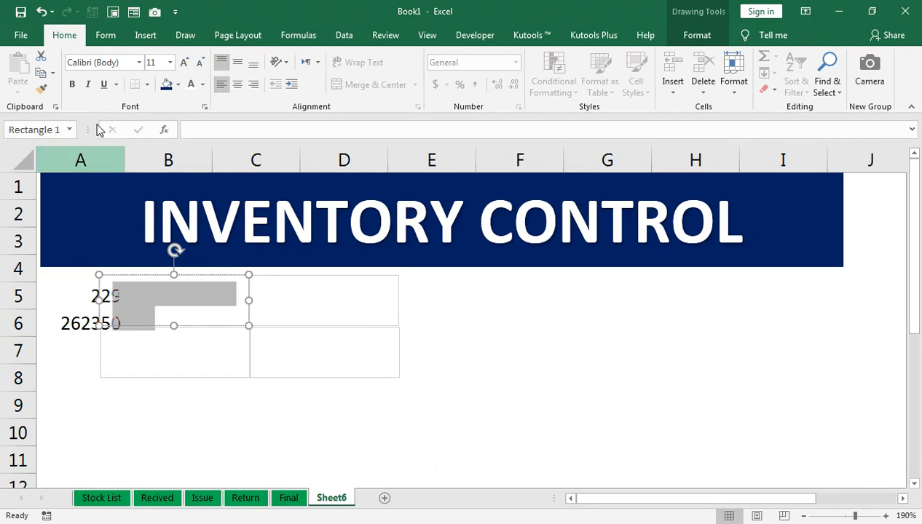
pyautogui.click(203, 84)
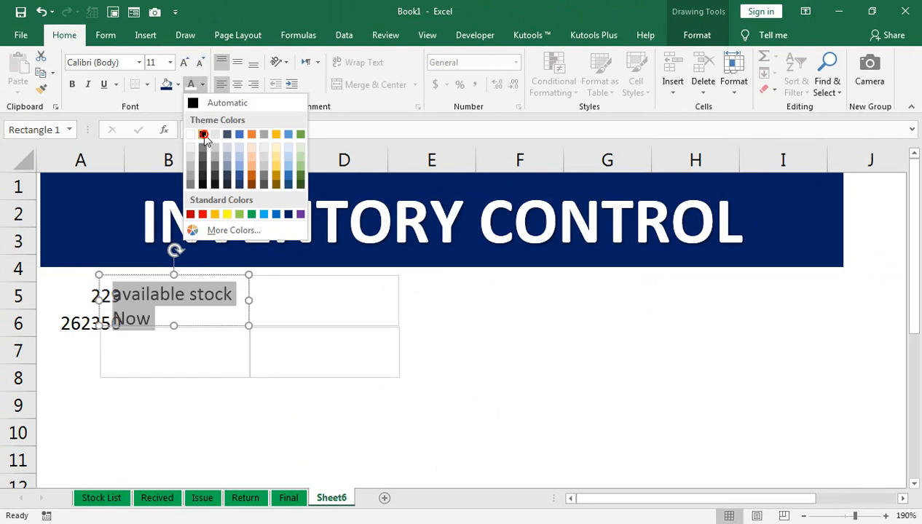
pyautogui.click(203, 133)
pyautogui.click(74, 85)
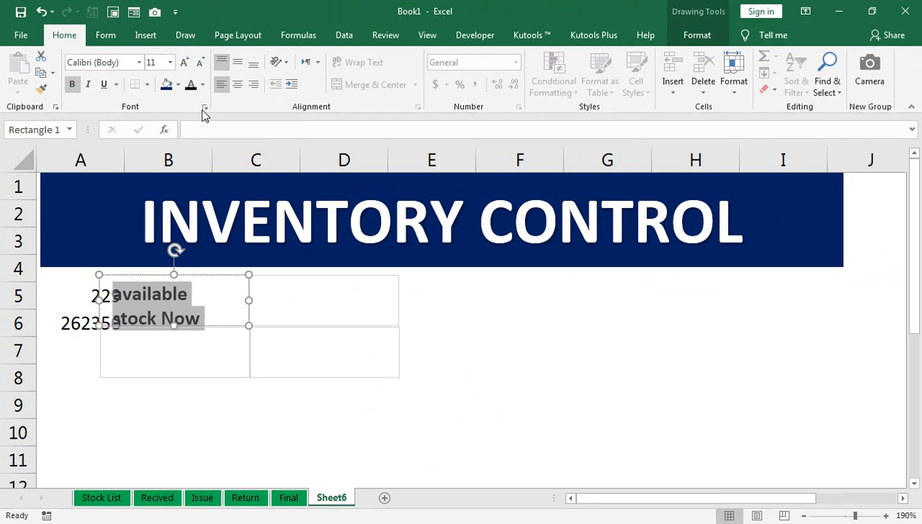
pyautogui.click(238, 84)
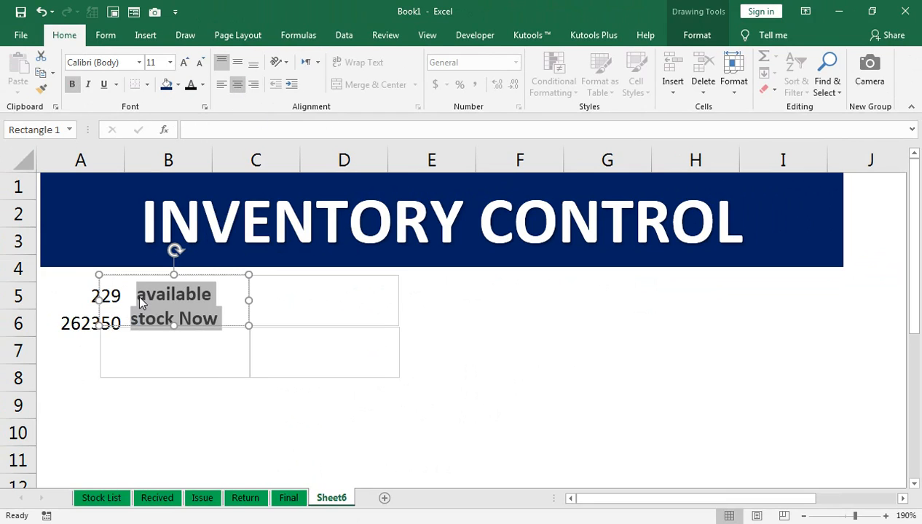
# - Add the text "Available stock value" in black to the upper-right rectangle of the grid
pyautogui.click(306, 281)
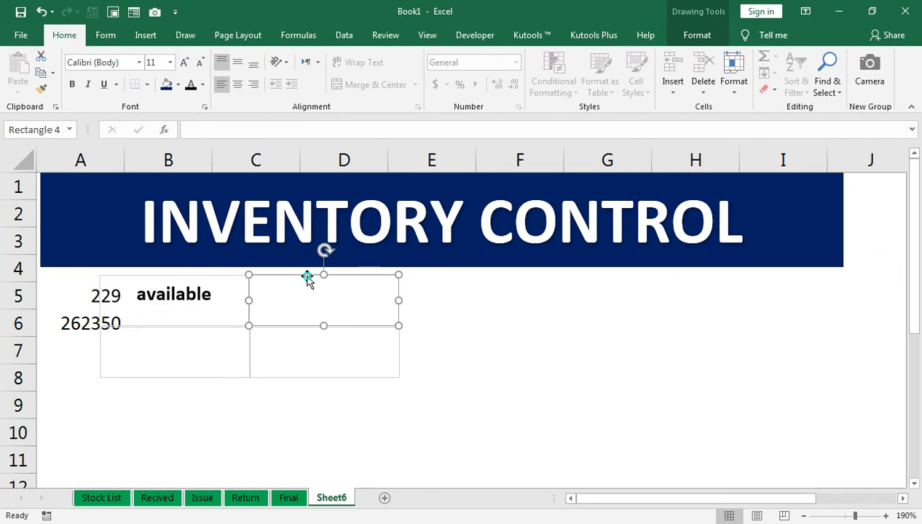
pyautogui.rightClick(306, 276)
pyautogui.click(342, 313)
pyautogui.write('Available stock')
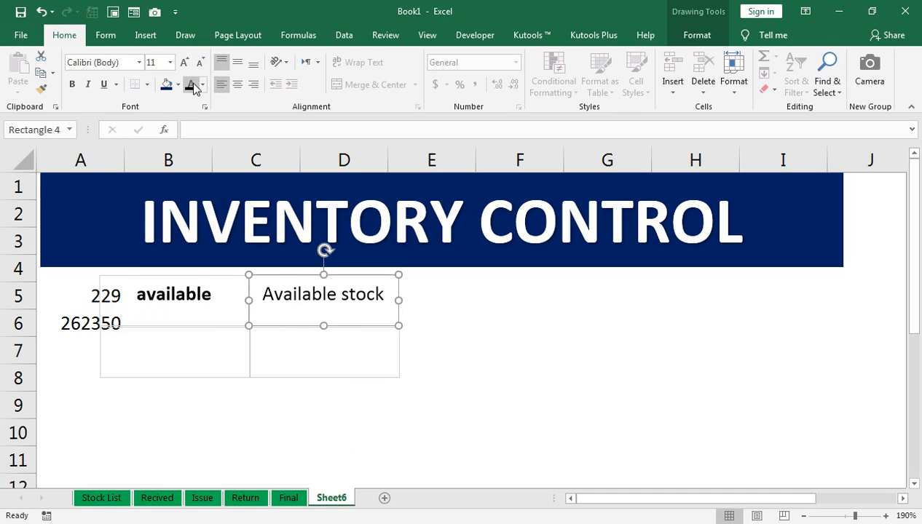
# - Reduce the "Available stock value" label to font size 8 and center it horizontally
pyautogui.click(199, 62)
pyautogui.click(199, 62)
pyautogui.click(200, 63)
pyautogui.click(199, 63)
pyautogui.click(199, 62)
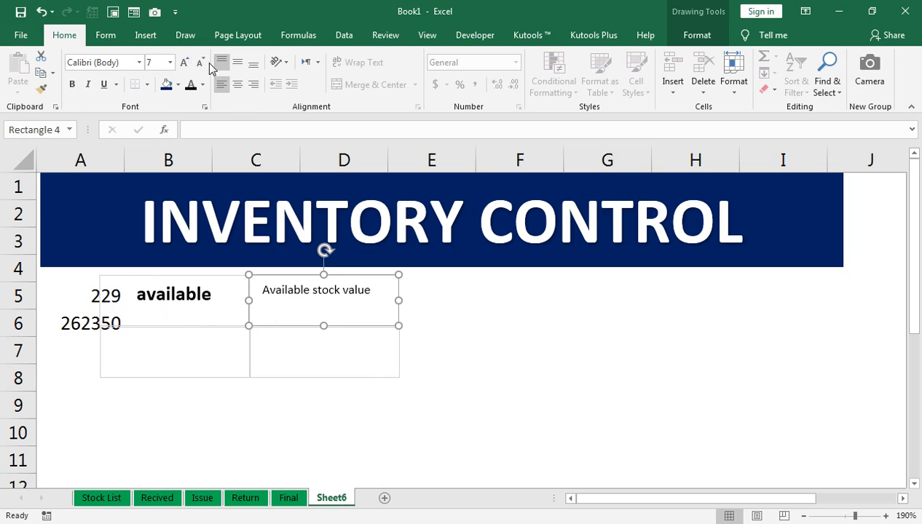
pyautogui.click(190, 65)
pyautogui.click(190, 64)
pyautogui.click(200, 64)
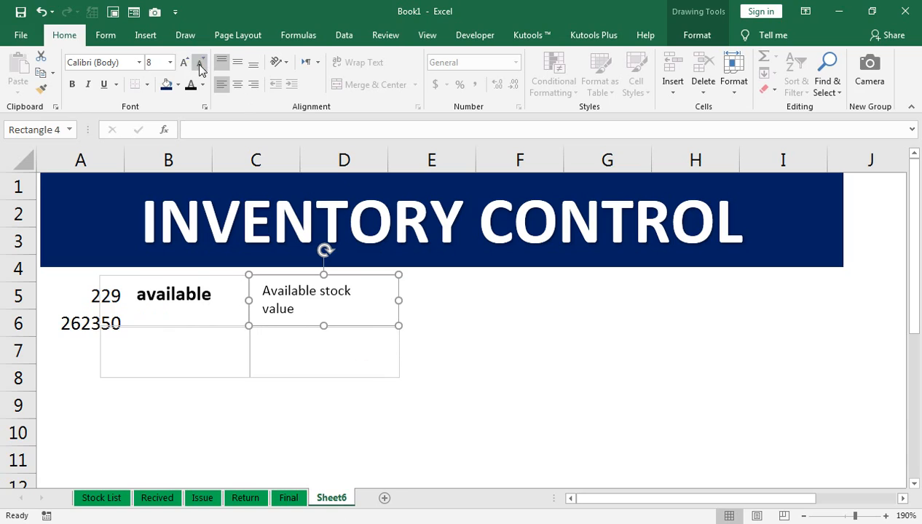
pyautogui.click(238, 84)
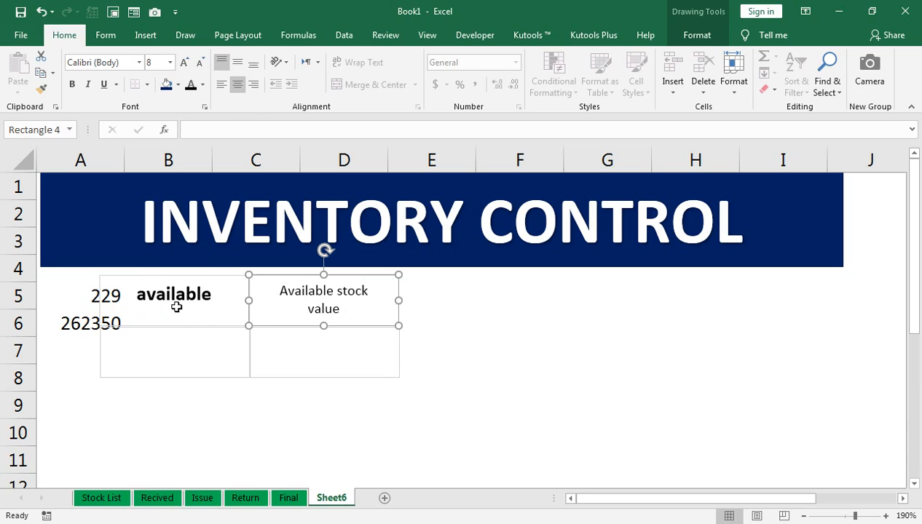
# - Copy the "Available stock value" formatting onto the "available stock Now" rectangle with Format Painter and make both labels bold
pyautogui.doubleClick(40, 87)
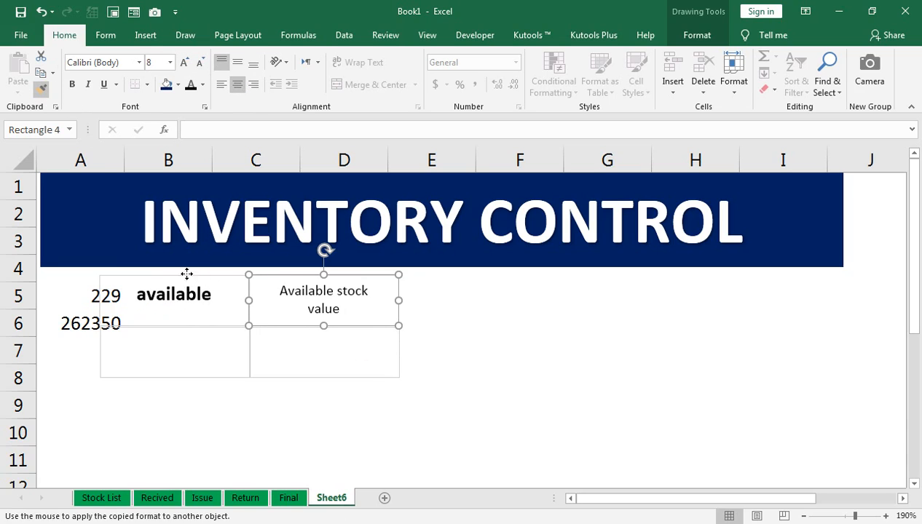
pyautogui.click(187, 276)
pyautogui.click(72, 85)
pyautogui.click(73, 84)
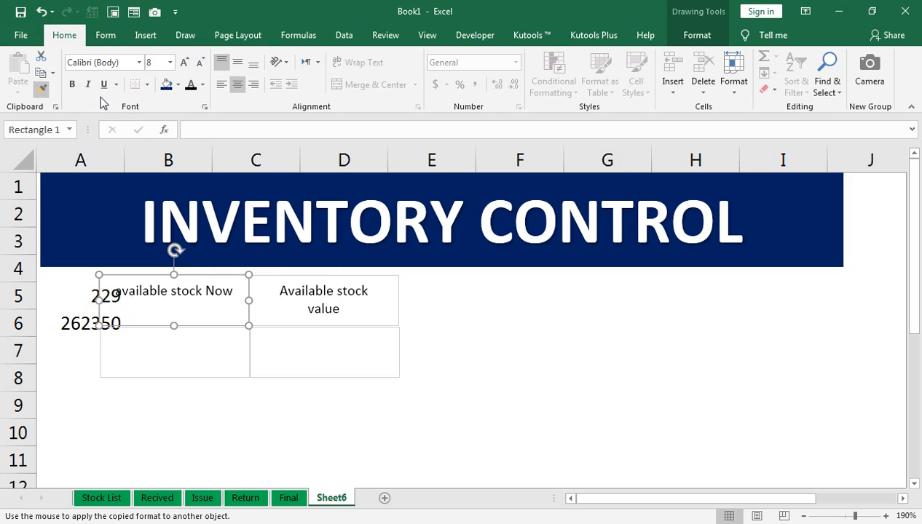
pyautogui.click(72, 85)
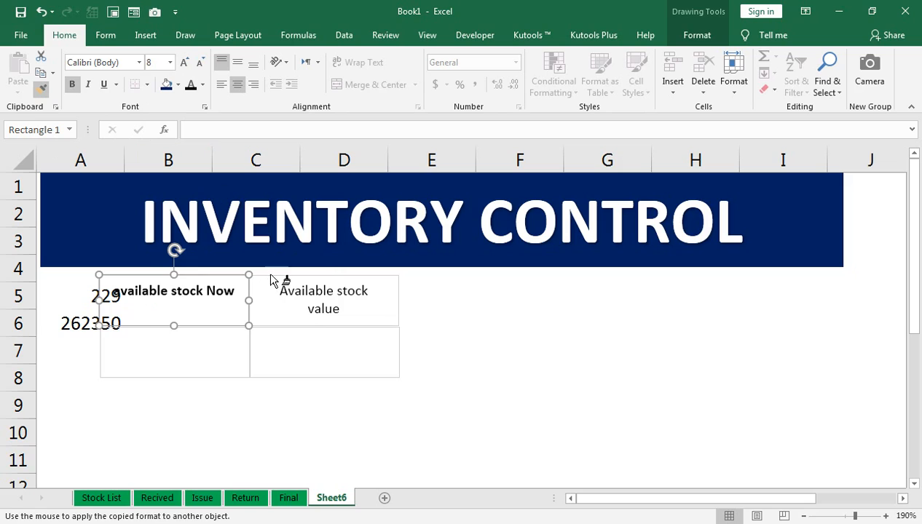
pyautogui.click(271, 281)
pyautogui.click(72, 85)
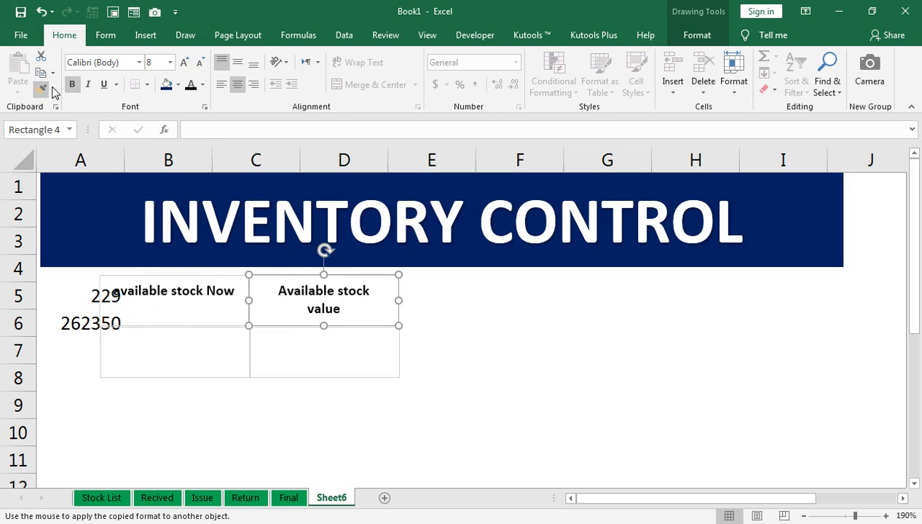
# - Try to start a cell link by entering = as text inside the rectangle below "available stock Now"
pyautogui.click(76, 302)
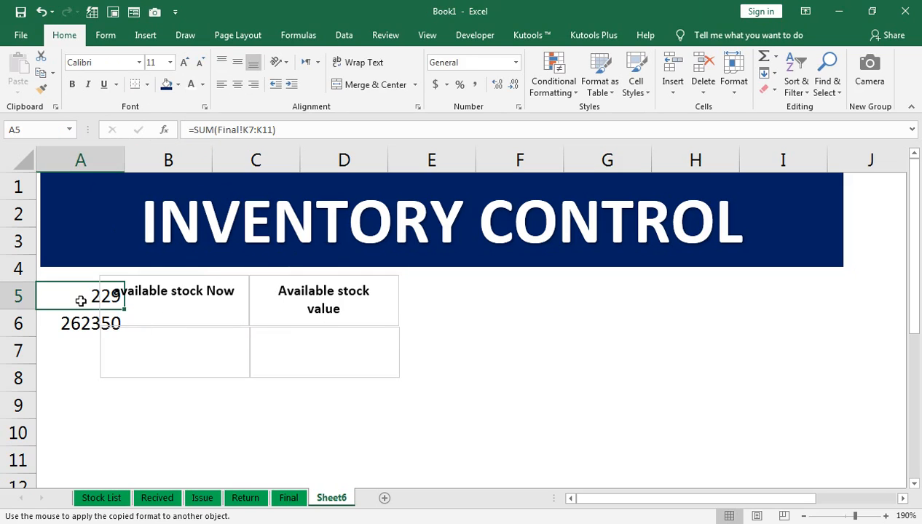
pyautogui.click(166, 377)
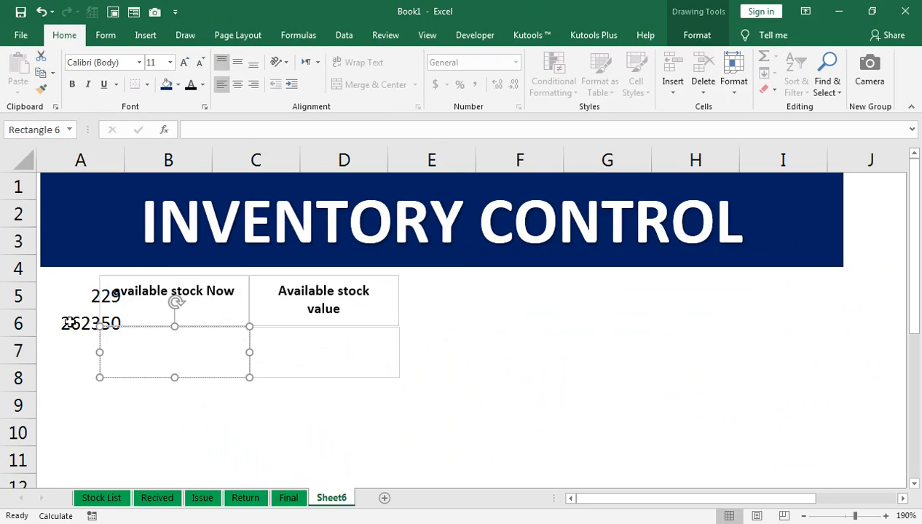
pyautogui.click(72, 296)
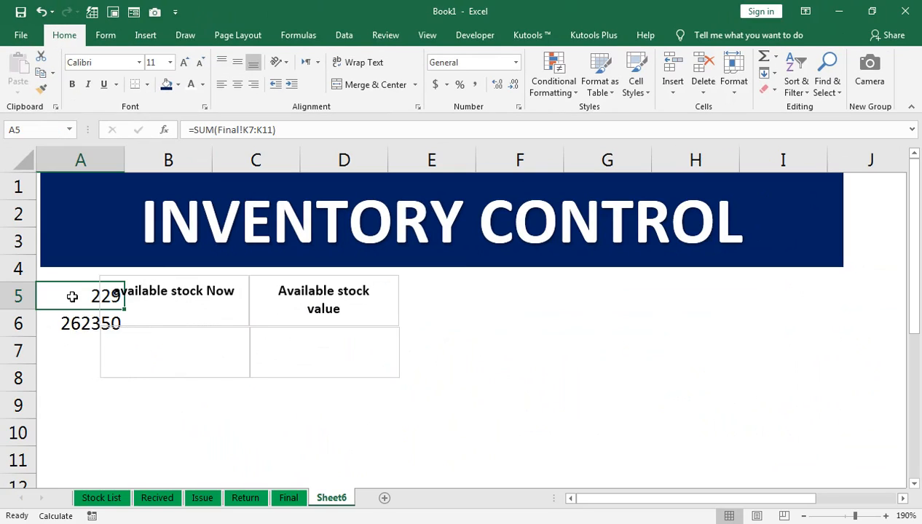
pyautogui.press('Down')
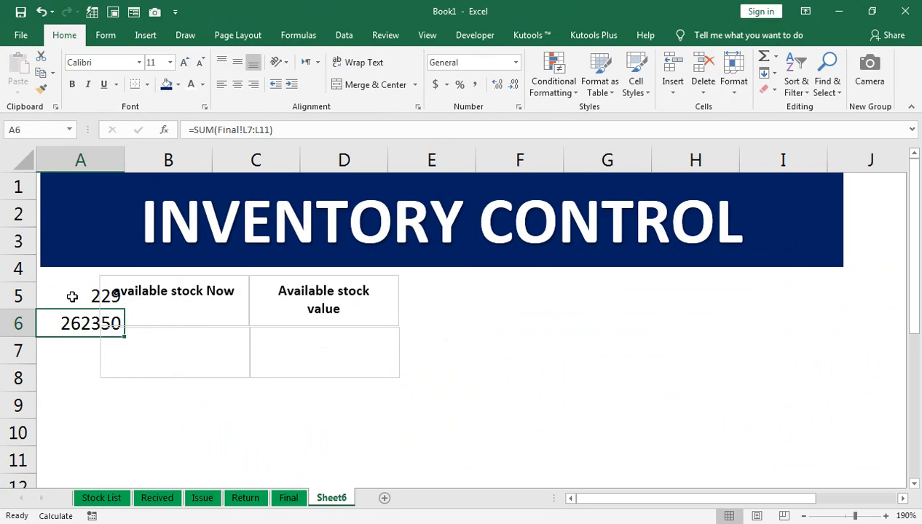
pyautogui.click(161, 376)
pyautogui.write('=')
pyautogui.click(162, 347)
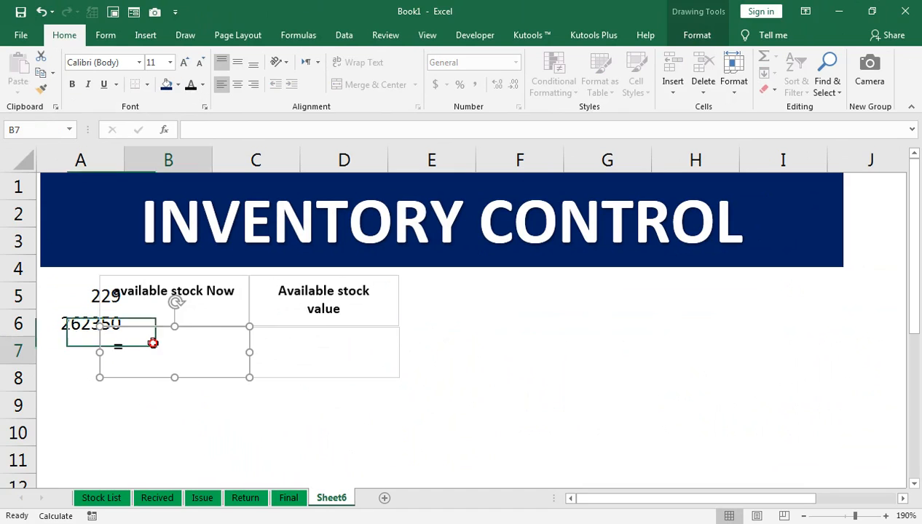
# - Link the rectangle below "available stock Now" to the stock quantity total with the formula =$A$5
pyautogui.click(102, 349)
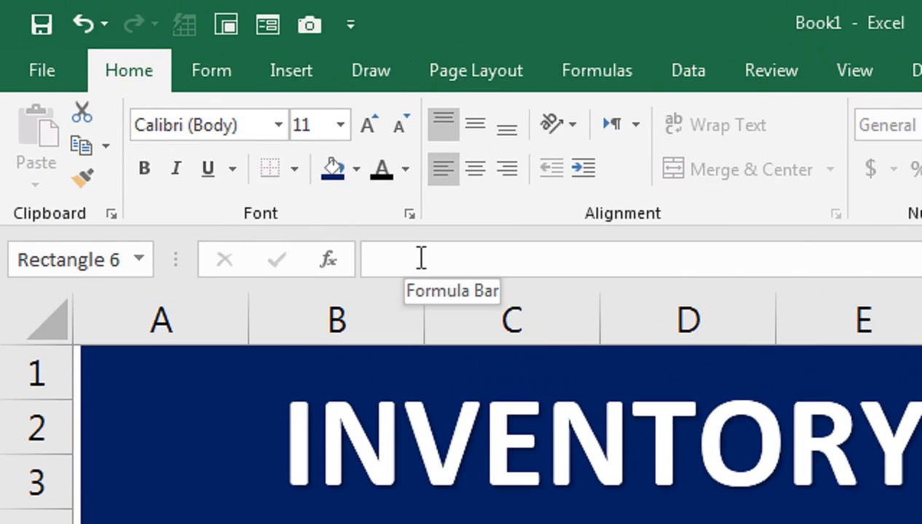
pyautogui.click(421, 259)
pyautogui.write('=')
pyautogui.click(150, 394)
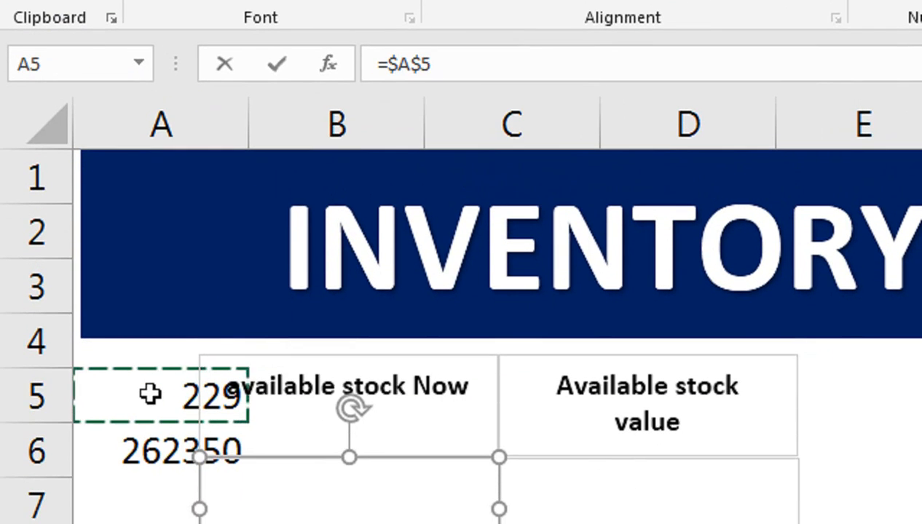
pyautogui.press('Return')
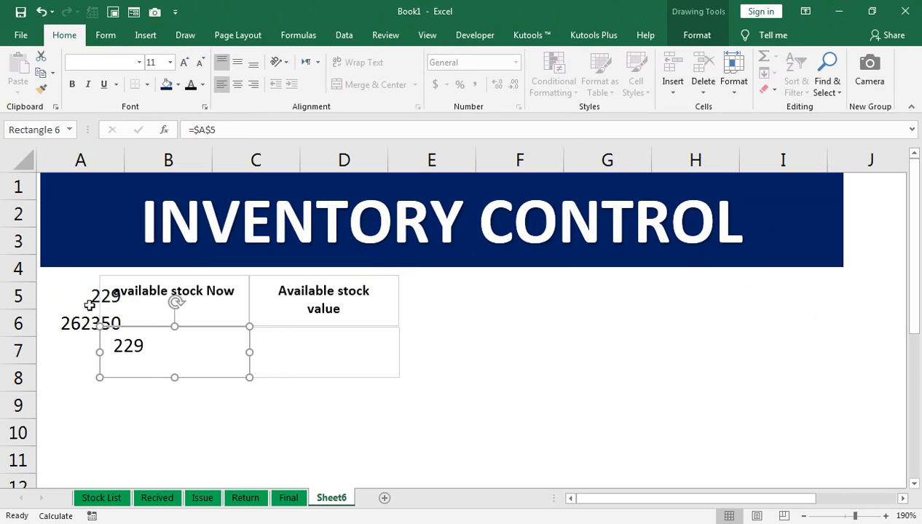
# - Hide the stock quantity total in cell A5 by making its font white
pyautogui.click(150, 394)
pyautogui.click(191, 84)
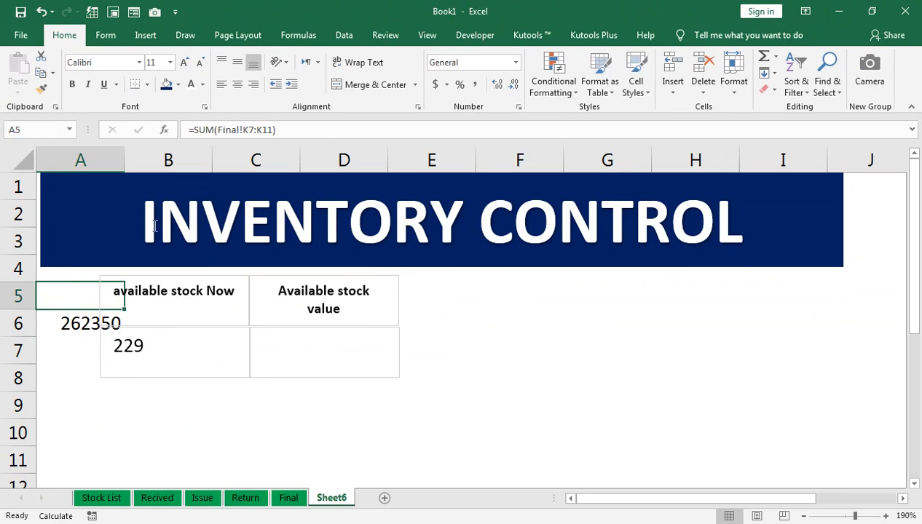
# - Link the rectangle below "Available stock value" to the value total with =$A$6, and make cell A6's font white
pyautogui.click(267, 347)
pyautogui.click(289, 365)
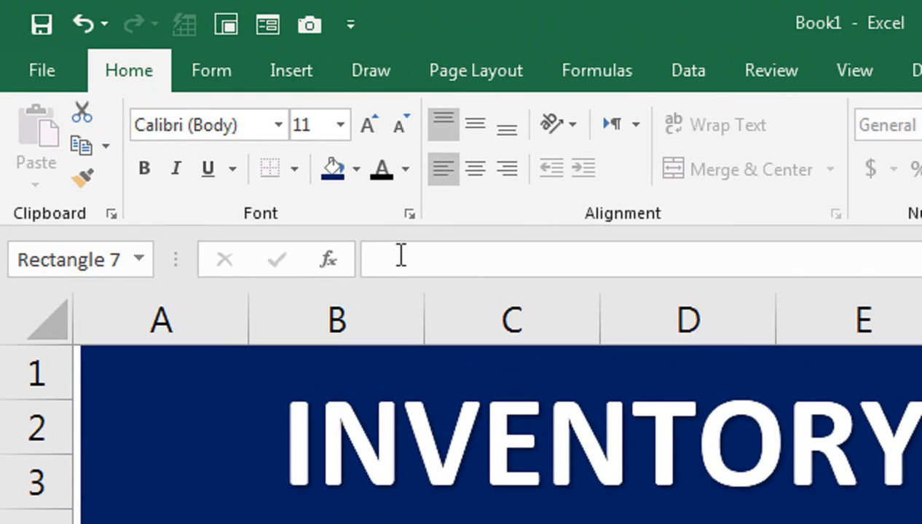
pyautogui.click(201, 128)
pyautogui.write('=')
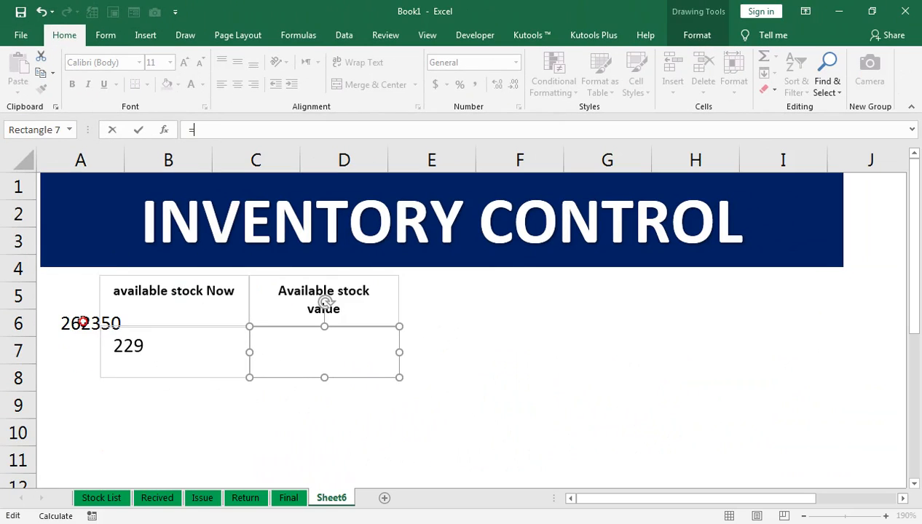
pyautogui.click(80, 323)
pyautogui.press('Return')
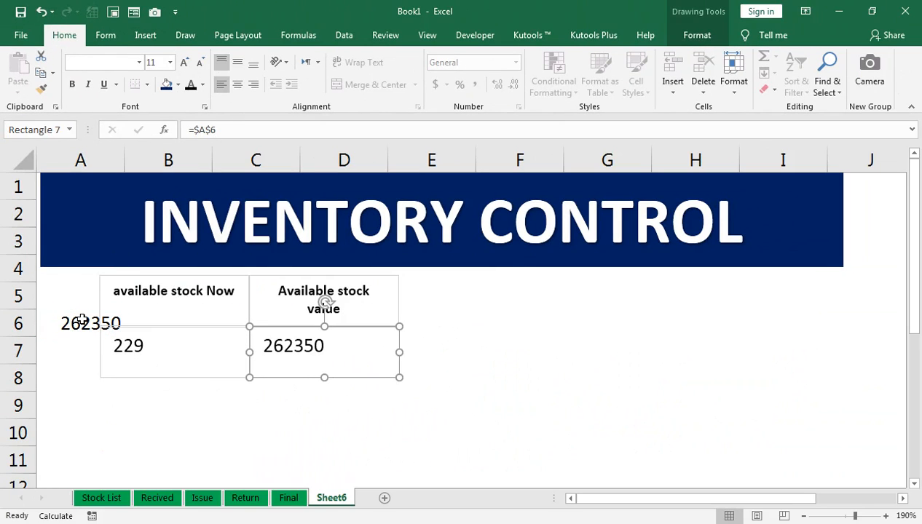
pyautogui.click(44, 318)
pyautogui.click(191, 85)
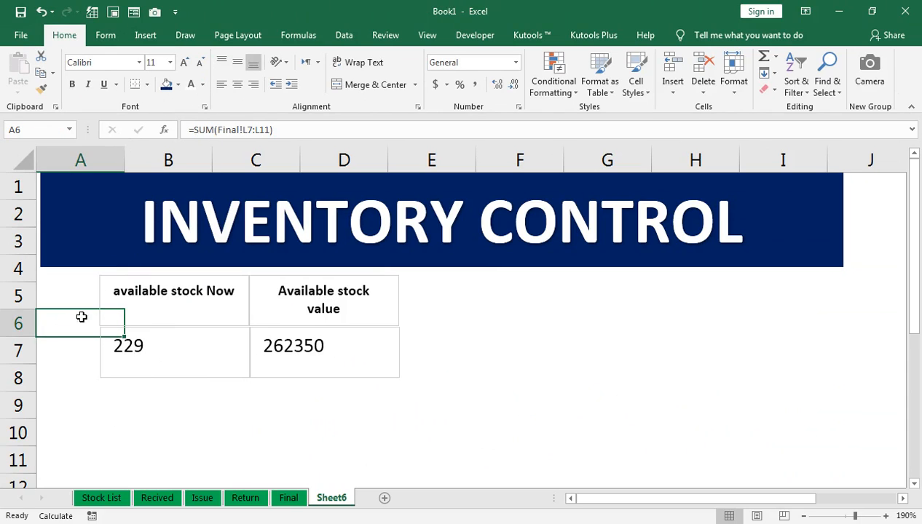
# - Center the numbers in both linked value rectangles horizontally and vertically
pyautogui.click(325, 378)
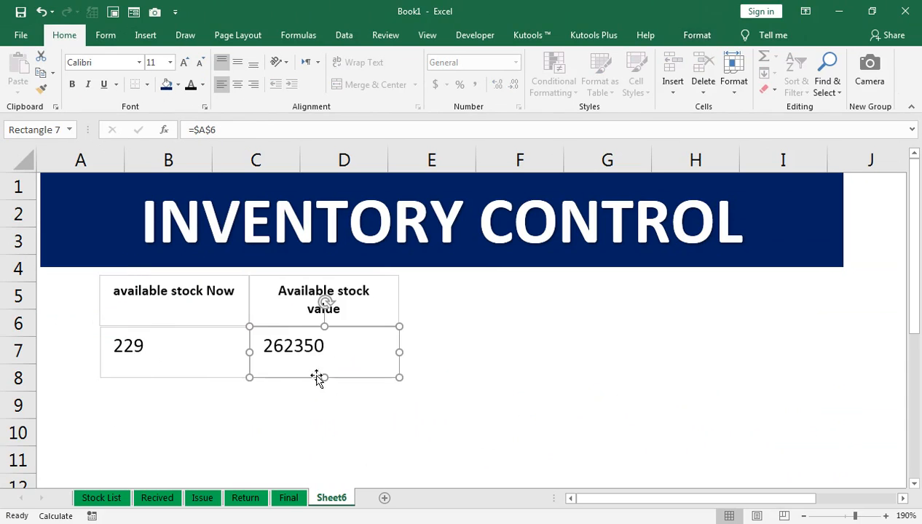
pyautogui.keyDown('shift'); pyautogui.click(240, 377); pyautogui.keyUp('shift')
pyautogui.click(238, 84)
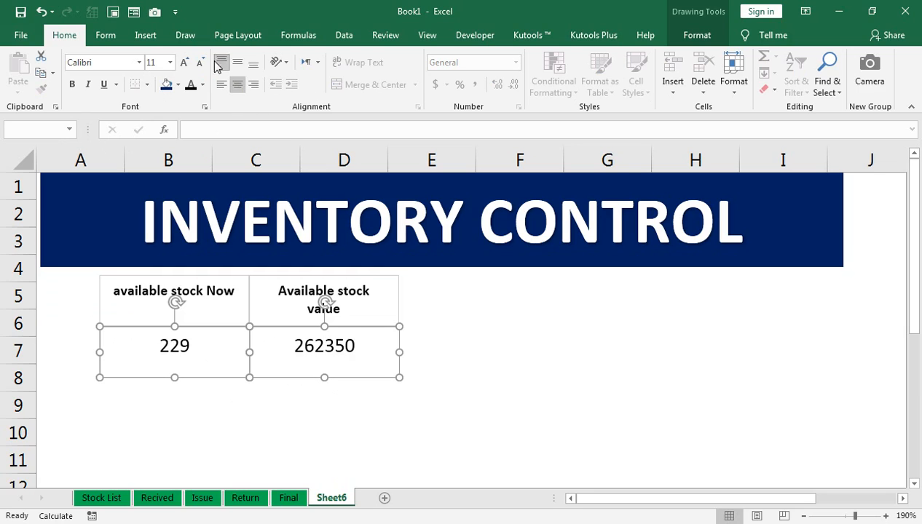
pyautogui.click(236, 64)
# - Set the numbers in both value rectangles to the Impact font at size 18
pyautogui.click(185, 62)
pyautogui.click(184, 62)
pyautogui.click(184, 62)
pyautogui.click(184, 62)
pyautogui.click(124, 64)
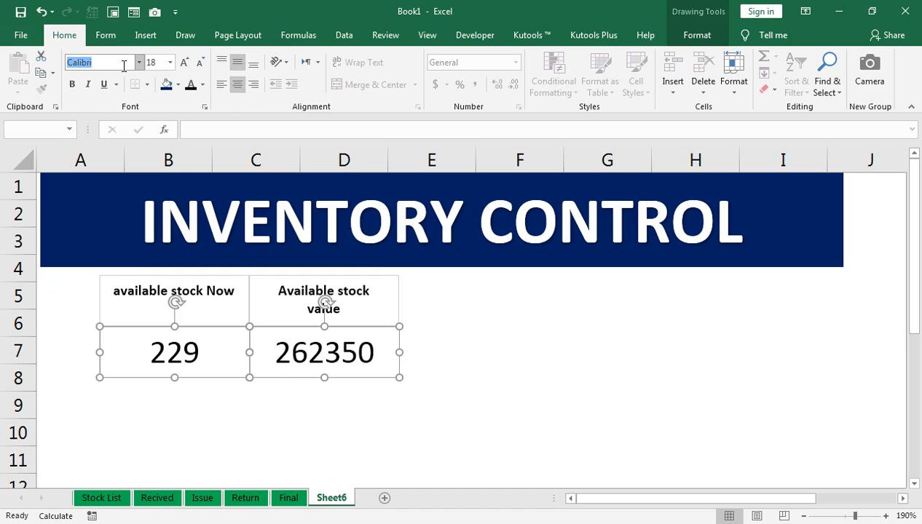
pyautogui.press('Return')
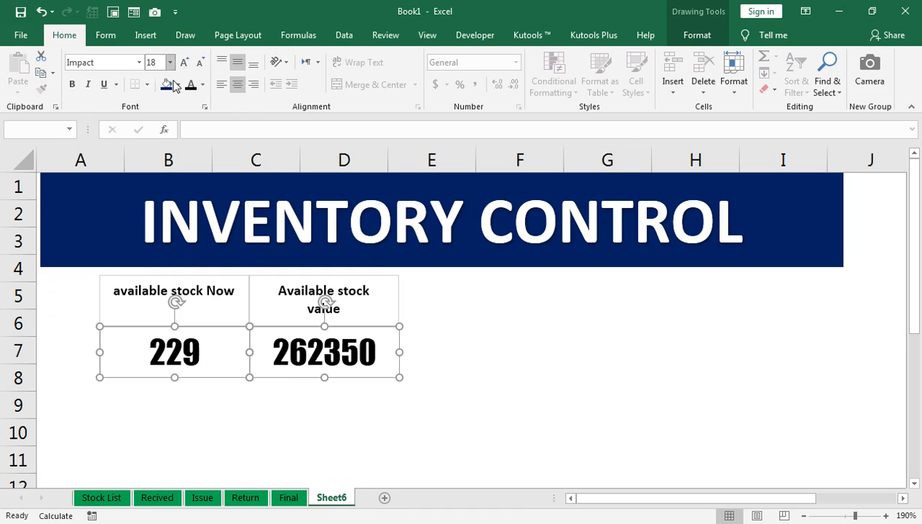
# - Color the numbers in both value rectangles standard light blue and make them bold
pyautogui.click(205, 84)
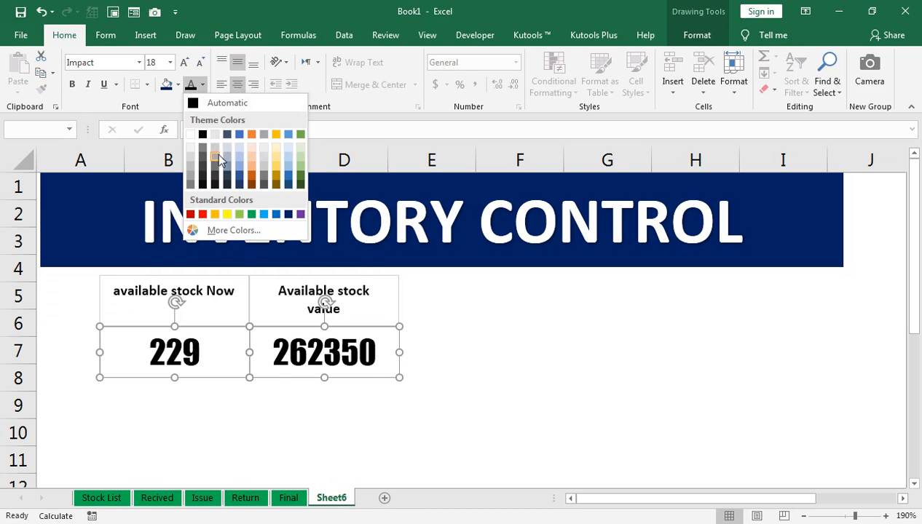
pyautogui.click(289, 178)
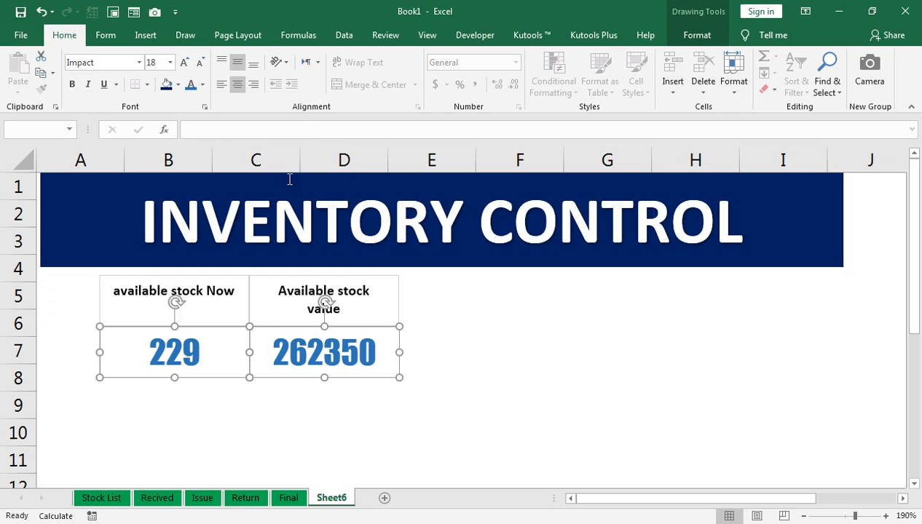
pyautogui.click(202, 85)
pyautogui.click(265, 213)
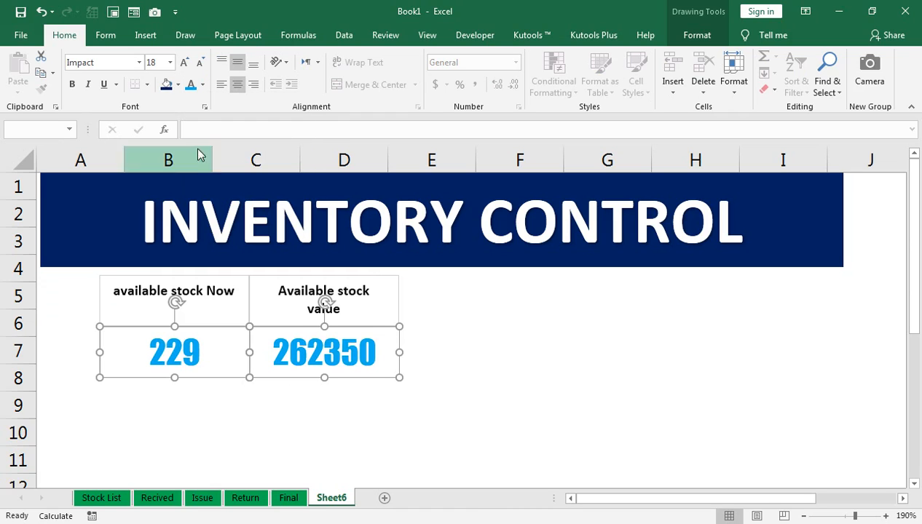
pyautogui.click(72, 84)
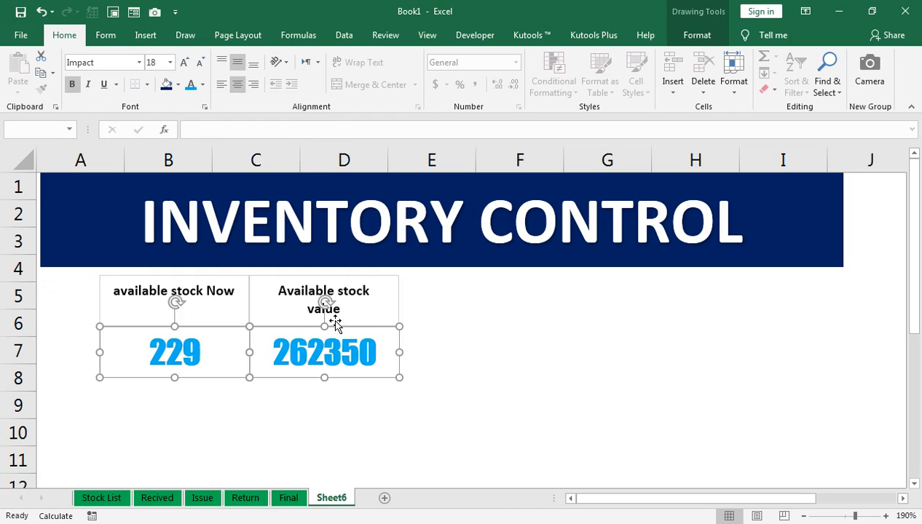
pyautogui.click(478, 357)
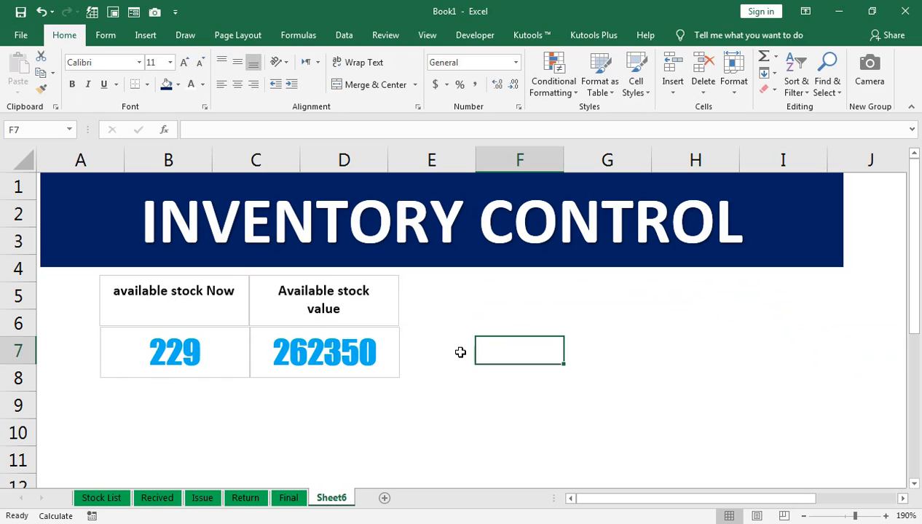
# - Change the font of the INVENTORY CONTROL title banner to Arial Narrow
pyautogui.click(487, 260)
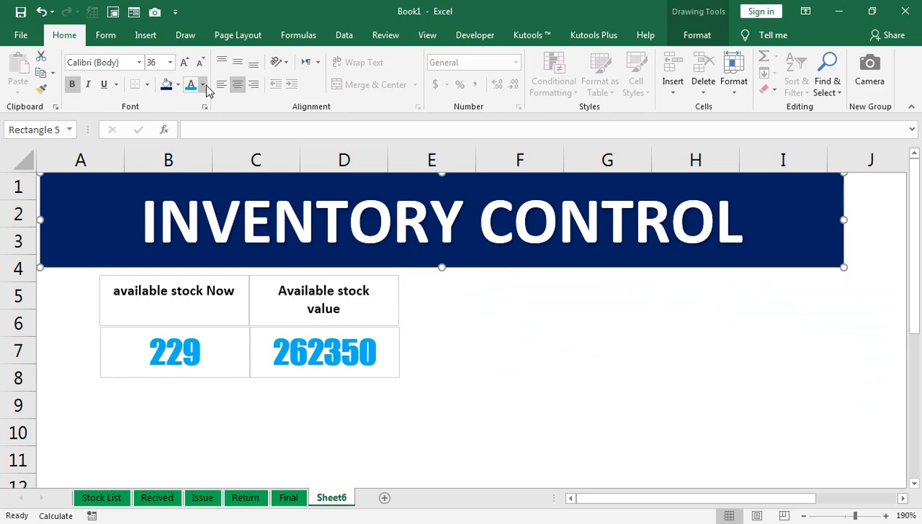
pyautogui.click(139, 63)
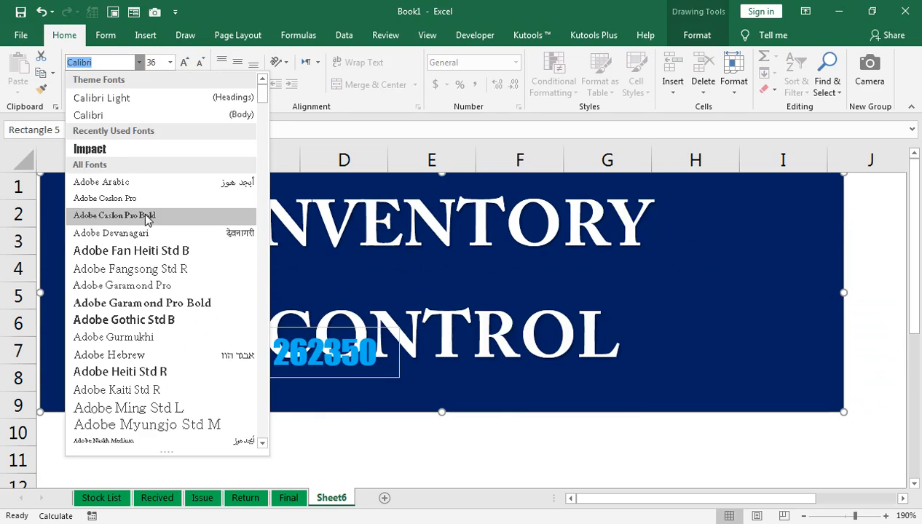
pyautogui.scroll(-2, 152, 251)
pyautogui.scroll(-1, 166, 304)
pyautogui.scroll(-4, 152, 327)
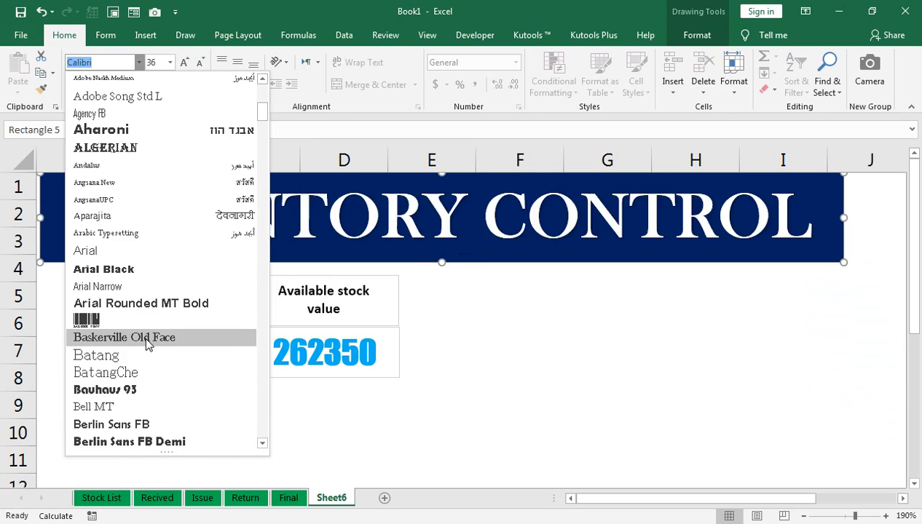
pyautogui.click(150, 289)
pyautogui.click(317, 382)
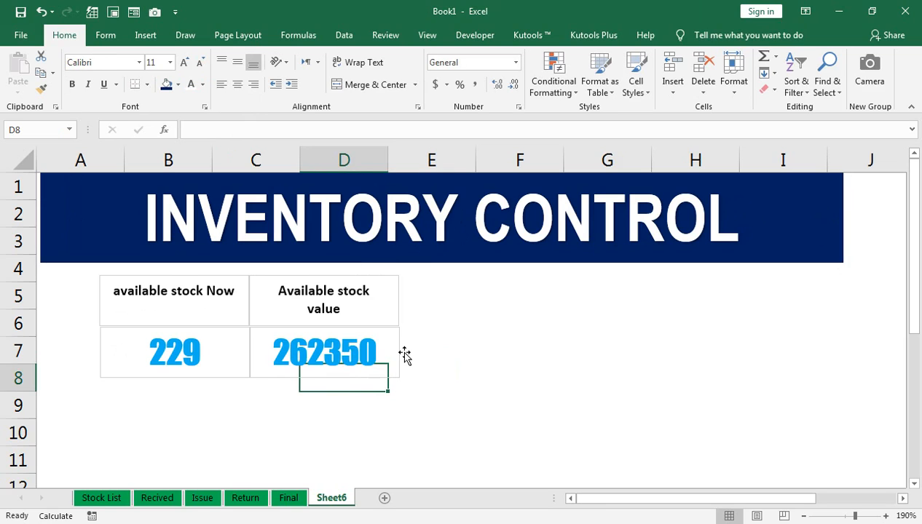
# - Add list data validation to cell F5 with the product IDs as source, ='Stock List'!$C$5:$C$9
pyautogui.click(501, 295)
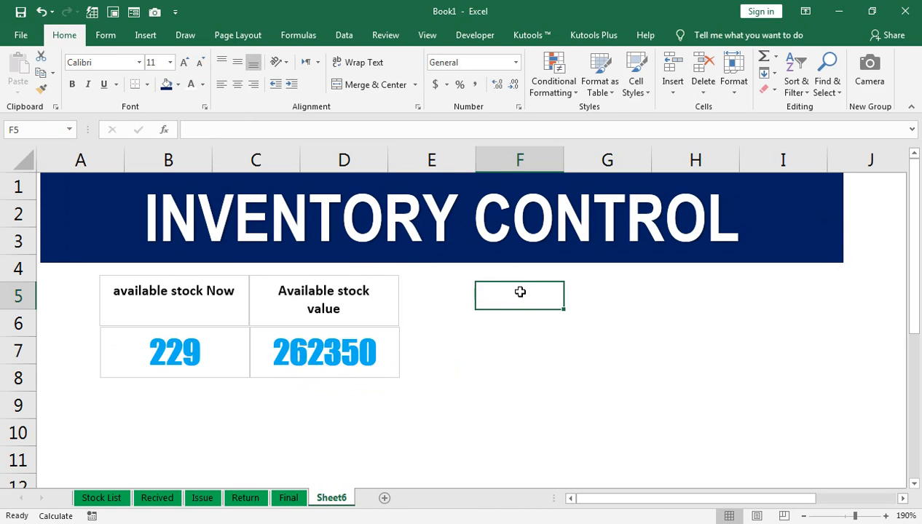
pyautogui.click(347, 36)
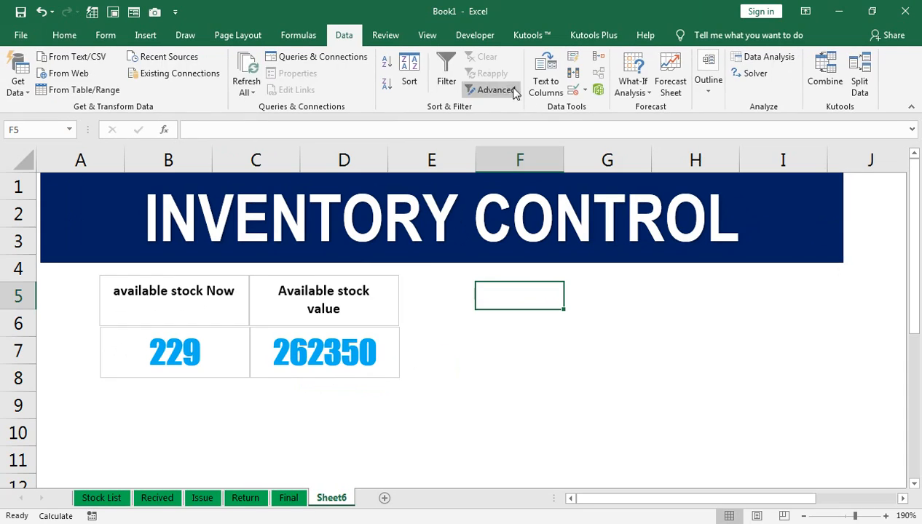
pyautogui.click(585, 89)
pyautogui.click(602, 111)
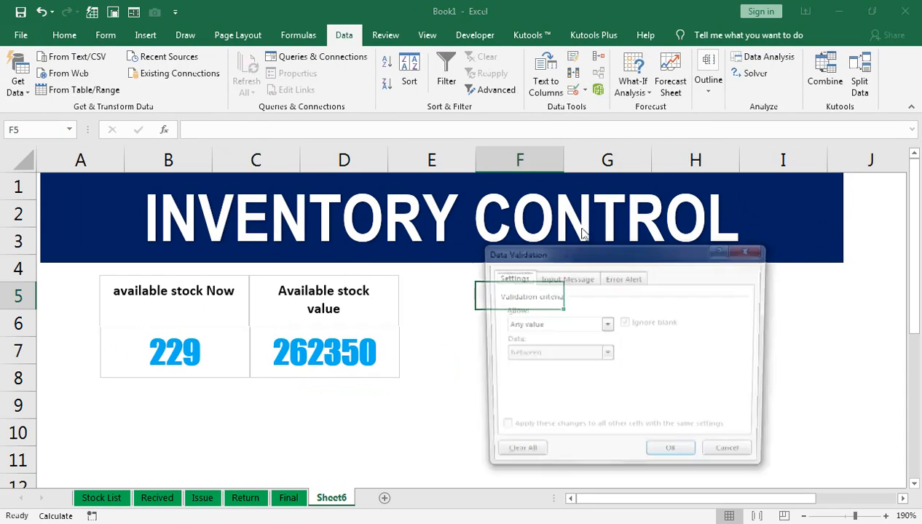
pyautogui.click(577, 329)
pyautogui.click(551, 363)
pyautogui.click(532, 378)
pyautogui.click(92, 496)
pyautogui.click(192, 271)
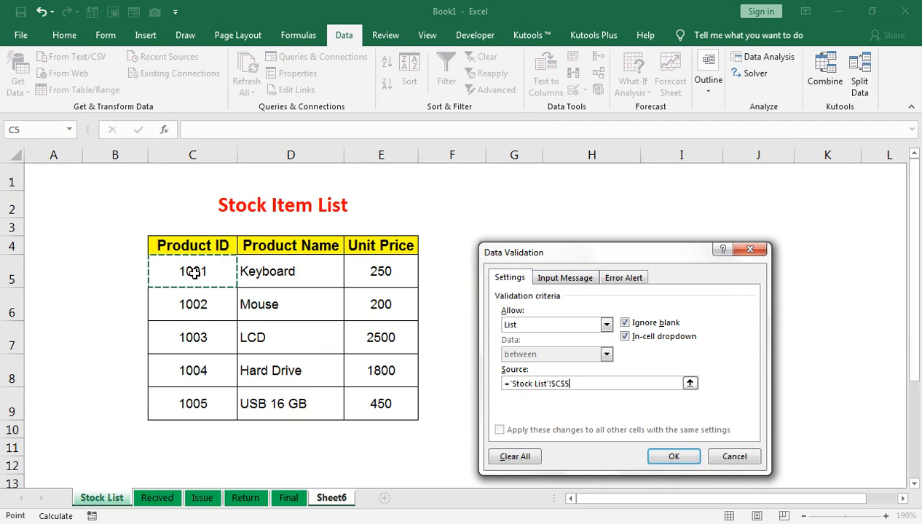
pyautogui.moveTo(193, 272); pyautogui.dragTo(192, 403)
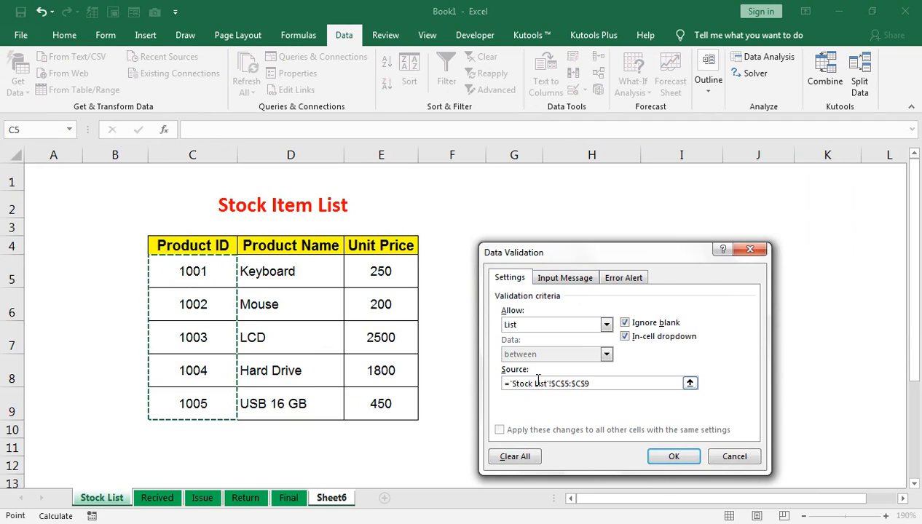
pyautogui.click(668, 459)
# - Choose product ID 1001 in the validation list of cell F5
pyautogui.click(575, 307)
pyautogui.click(517, 294)
pyautogui.click(568, 304)
pyautogui.click(535, 324)
pyautogui.click(616, 294)
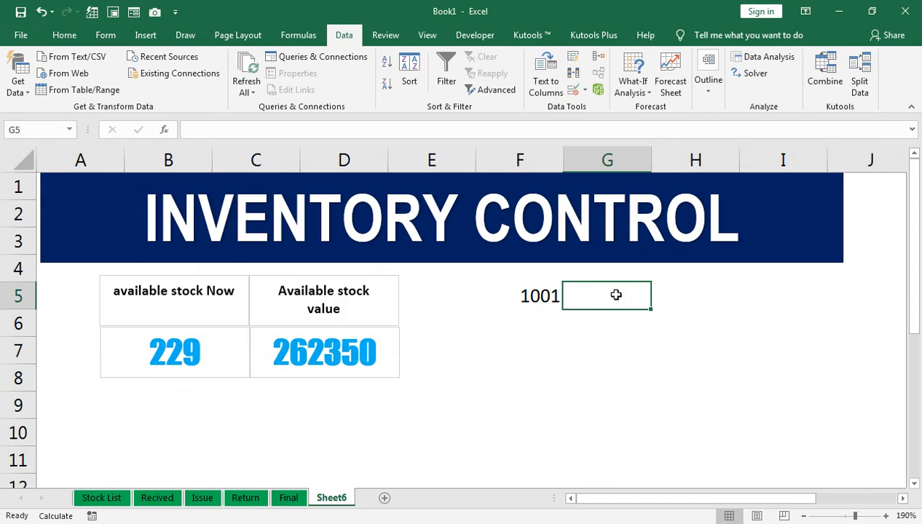
pyautogui.write('=vl')
pyautogui.press('Tab')
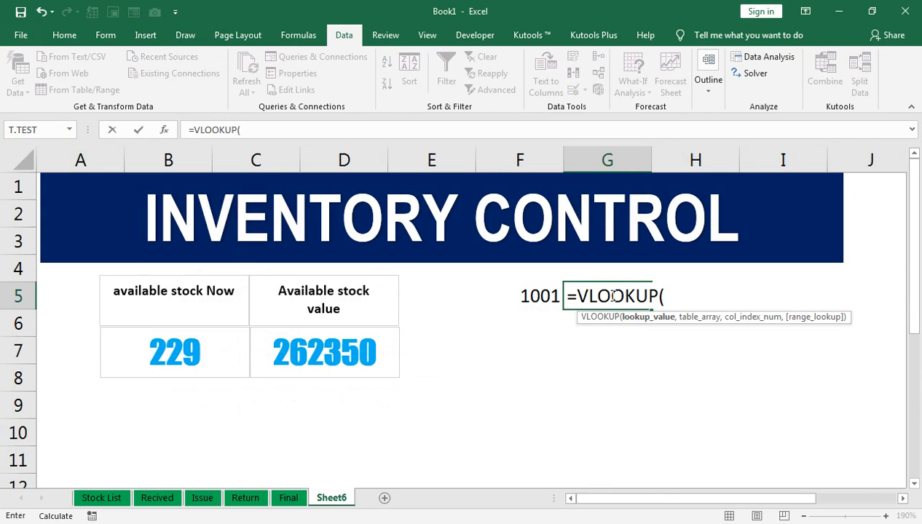
pyautogui.click(550, 295)
pyautogui.write(',')
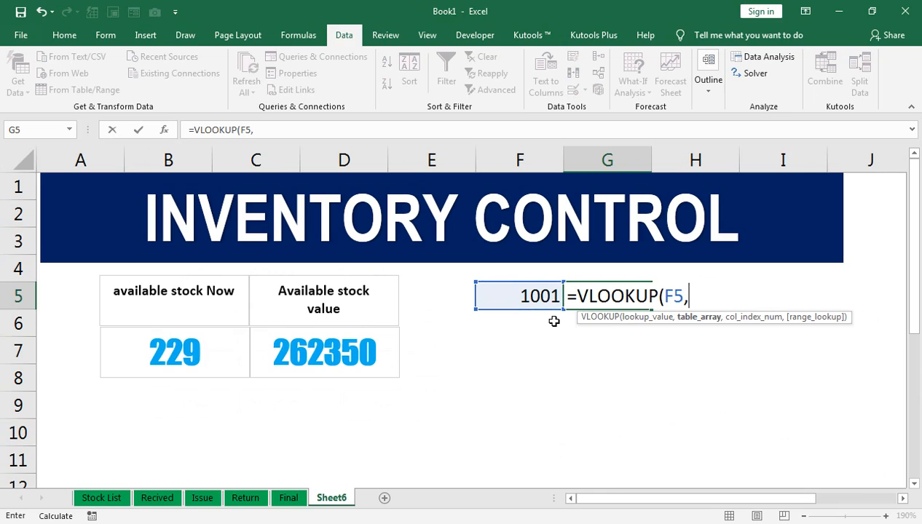
pyautogui.press('BackSpace')
pyautogui.press('BackSpace')
pyautogui.press('BackSpace')
pyautogui.press('BackSpace')
pyautogui.press('BackSpace')
pyautogui.press('BackSpace')
pyautogui.press('BackSpace')
pyautogui.press('BackSpace')
pyautogui.press('BackSpace')
pyautogui.press('BackSpace')
pyautogui.press('BackSpace')
pyautogui.press('BackSpace')
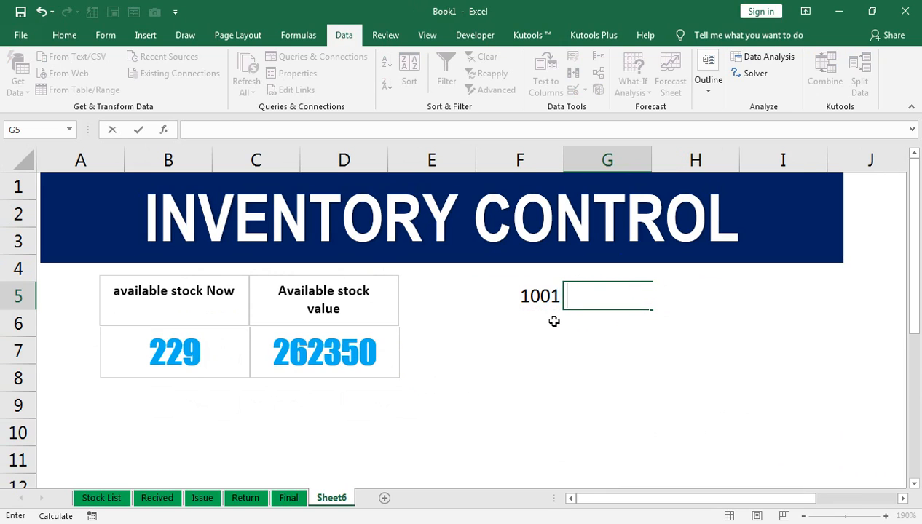
# - Look up the product name beside the ID in G5 with =VLOOKUP(F5,'Stock List'!$C$4:$E$9,2)
pyautogui.write('=vl')
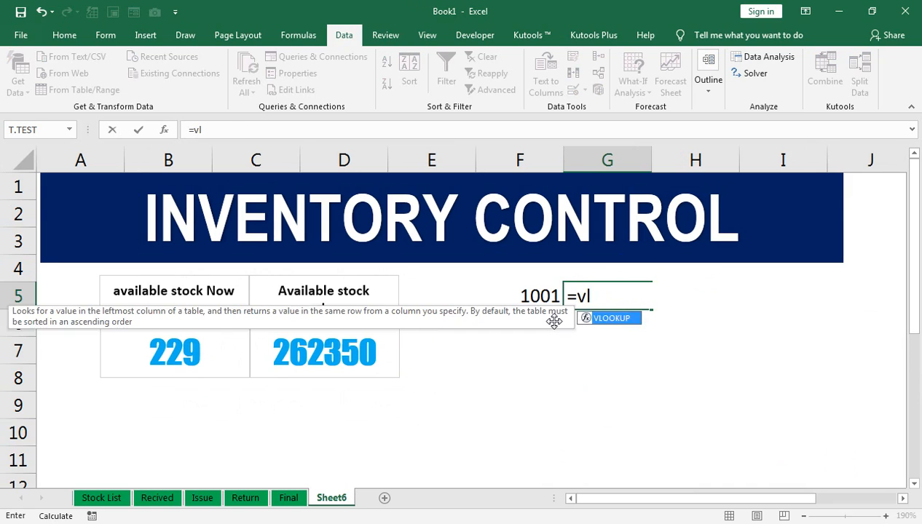
pyautogui.press('Tab')
pyautogui.click(547, 295)
pyautogui.write(',')
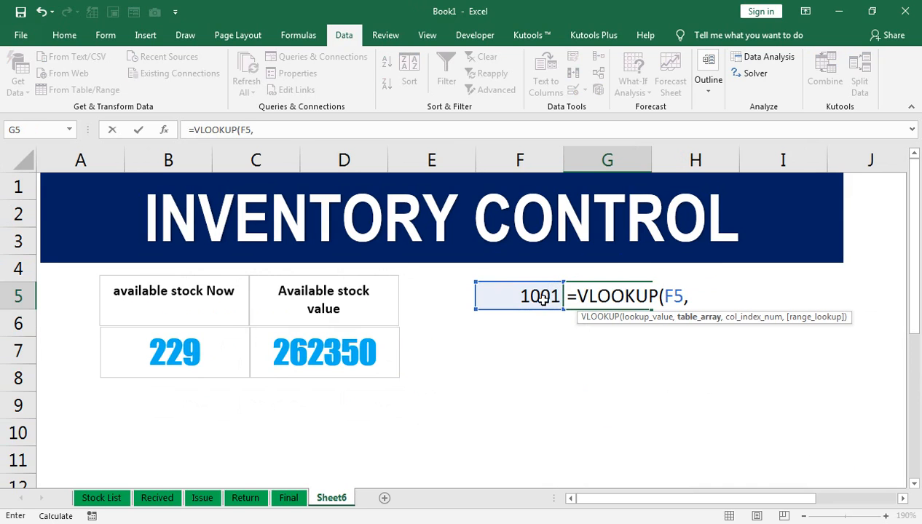
pyautogui.click(101, 497)
pyautogui.moveTo(191, 250); pyautogui.dragTo(381, 277)
pyautogui.hotkey('shift', 'Down')
pyautogui.hotkey('shift', 'Down')
pyautogui.hotkey('shift', 'Down')
pyautogui.hotkey('shift', 'Down')
pyautogui.hotkey('shift', 'Down')
pyautogui.hotkey('shift', 'Up')
pyautogui.press('F4')
pyautogui.write(',2')
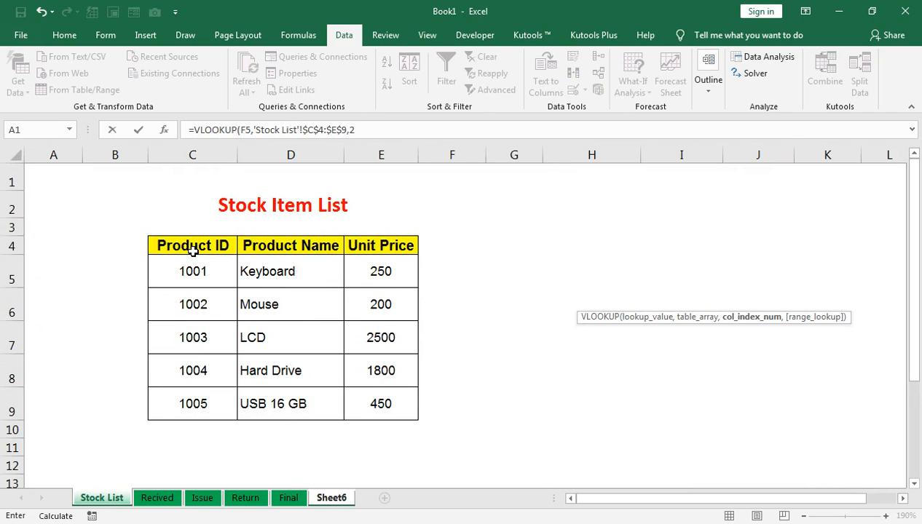
pyautogui.write(')')
pyautogui.press('Return')
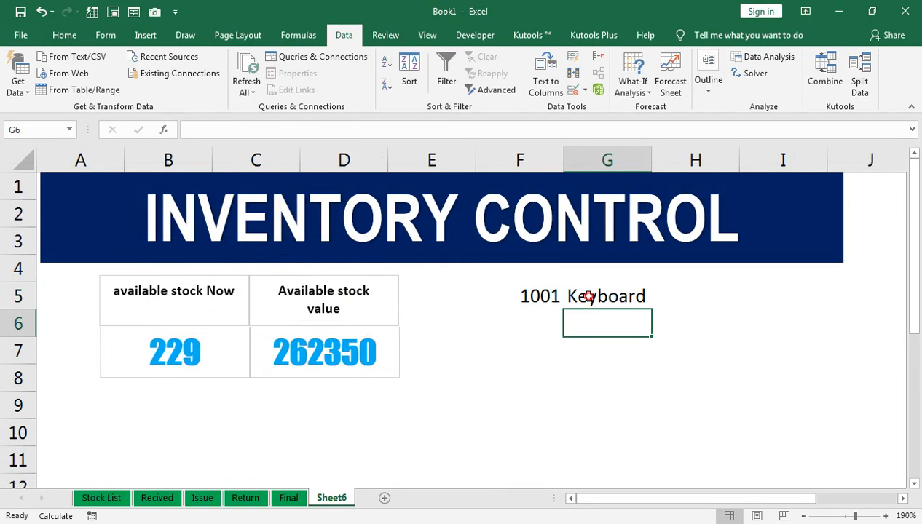
# - Test the product name lookup by choosing IDs 1002, 1003 and again 1002 in F5
pyautogui.click(558, 295)
pyautogui.click(570, 301)
pyautogui.click(543, 336)
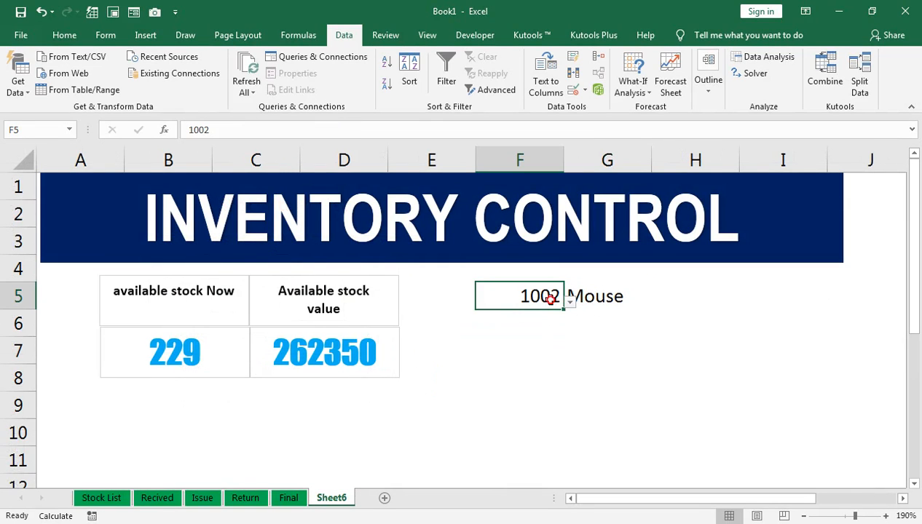
pyautogui.click(570, 302)
pyautogui.click(536, 346)
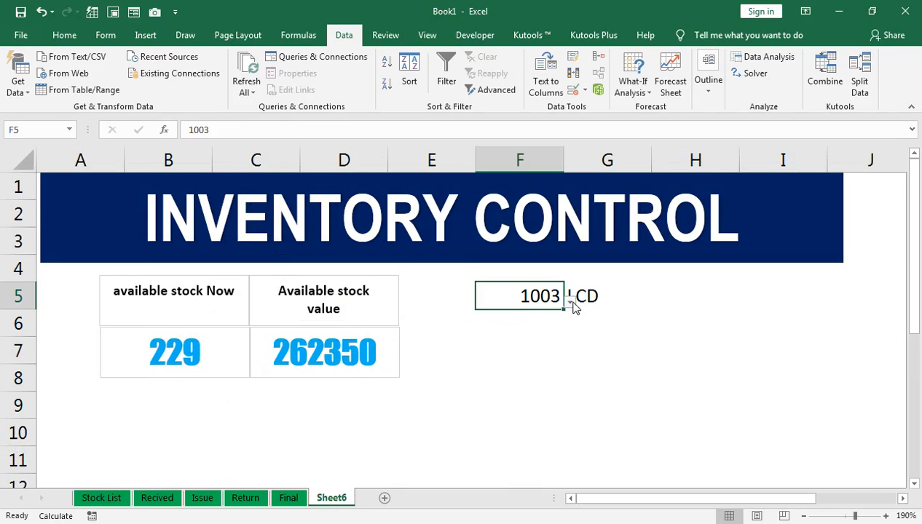
pyautogui.click(569, 303)
pyautogui.click(550, 335)
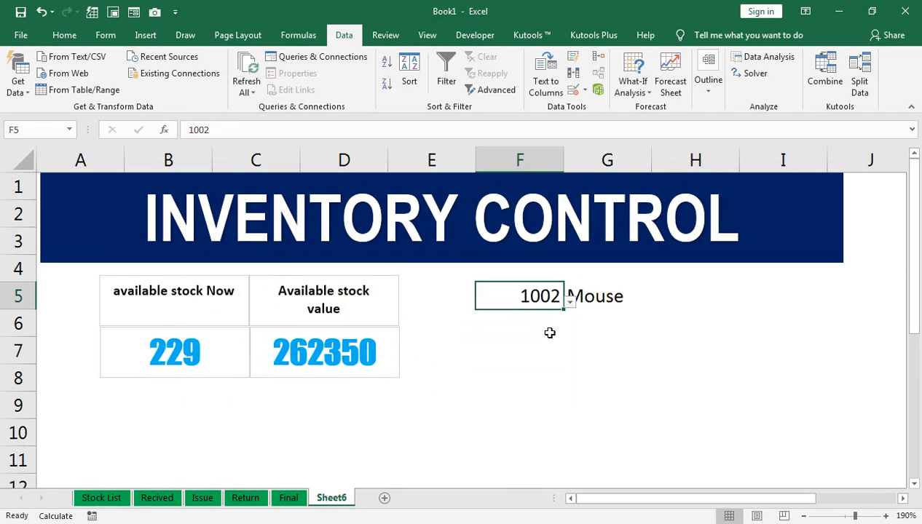
# - Clear the lookup formula from G5 and the chosen product ID from F5
pyautogui.click(595, 310)
pyautogui.press('Delete')
pyautogui.press('Left')
pyautogui.press('Delete')
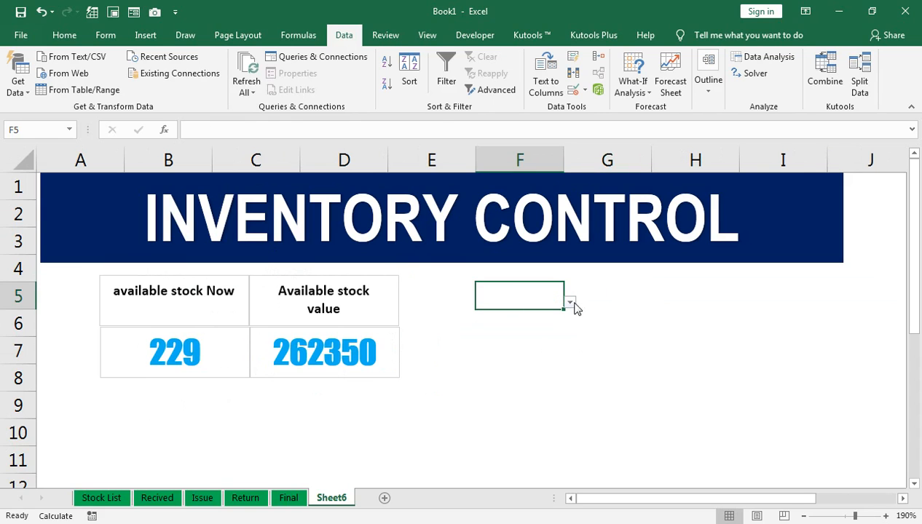
# - Clear the product ID list validation from cell F5
pyautogui.click(583, 89)
pyautogui.click(596, 106)
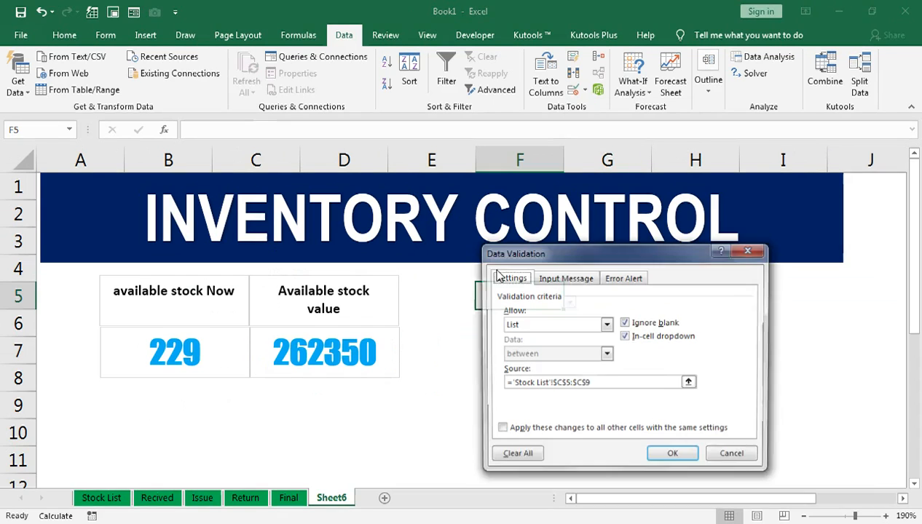
pyautogui.click(529, 454)
pyautogui.click(674, 454)
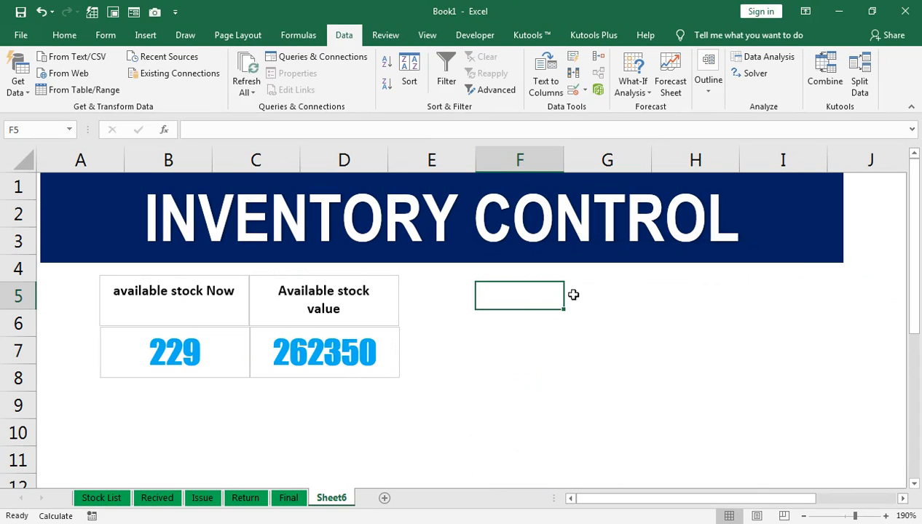
# - Add a list validation to F5 that uses the product names on the Stock List sheet as its source
pyautogui.click(586, 89)
pyautogui.click(596, 108)
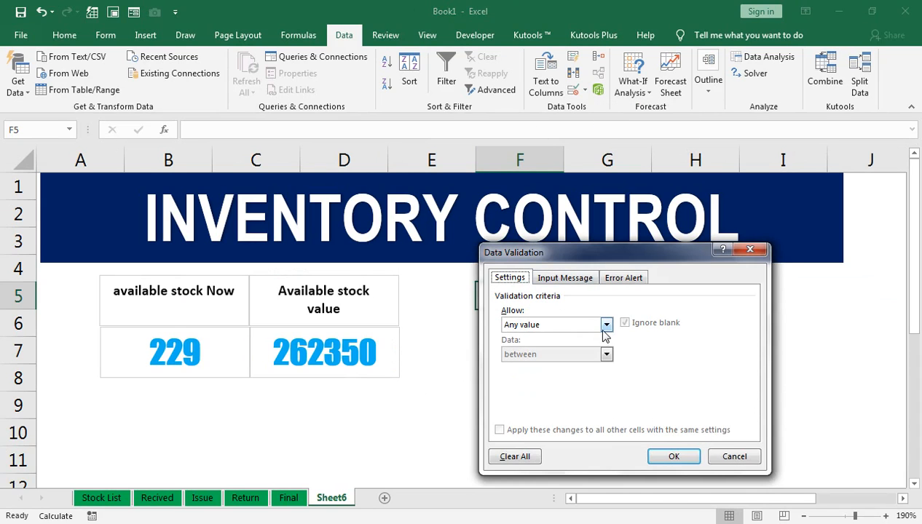
pyautogui.click(605, 328)
pyautogui.click(578, 370)
pyautogui.click(535, 381)
pyautogui.click(101, 497)
pyautogui.moveTo(254, 271); pyautogui.dragTo(279, 386)
pyautogui.click(634, 460)
# - Choose LCD in the validation list of cell F5
pyautogui.click(572, 301)
pyautogui.click(556, 302)
pyautogui.click(569, 302)
pyautogui.click(550, 354)
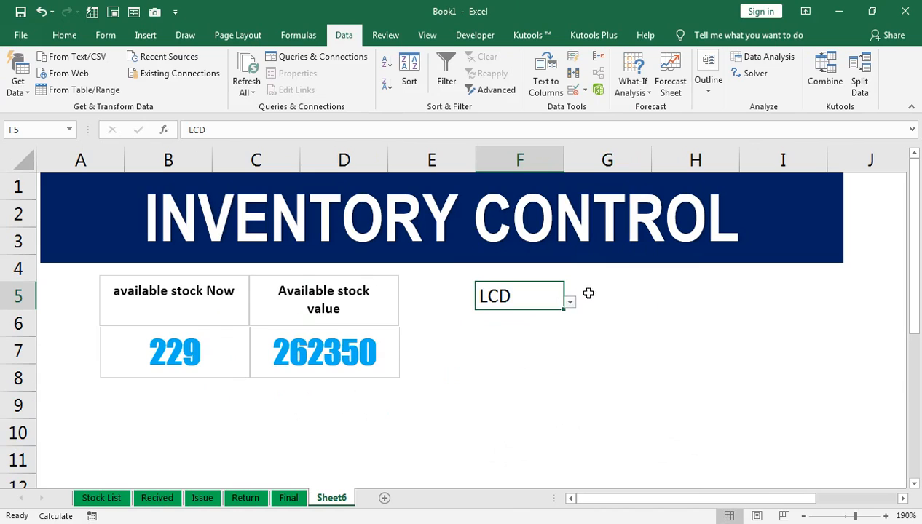
# - Move the product name selector from F5 down to F6
pyautogui.click(605, 293)
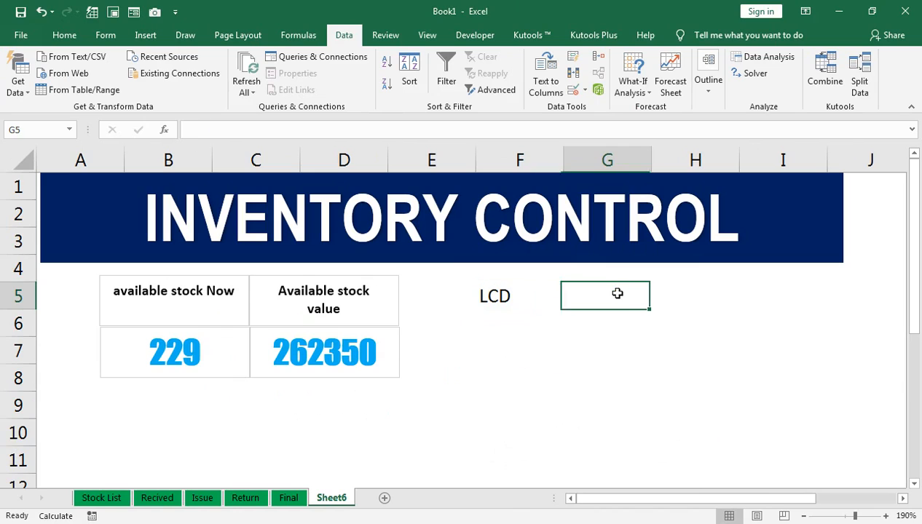
pyautogui.click(679, 290)
pyautogui.click(639, 294)
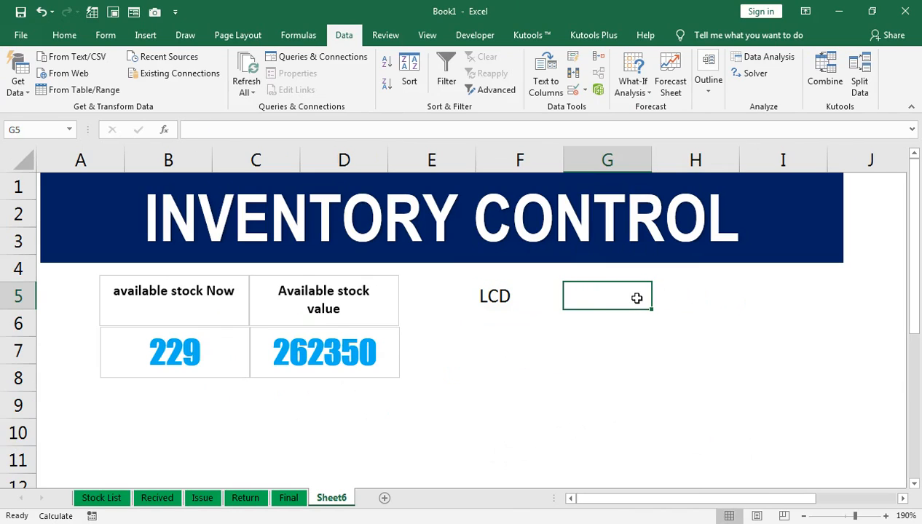
pyautogui.click(523, 299)
pyautogui.moveTo(522, 312); pyautogui.dragTo(523, 322)
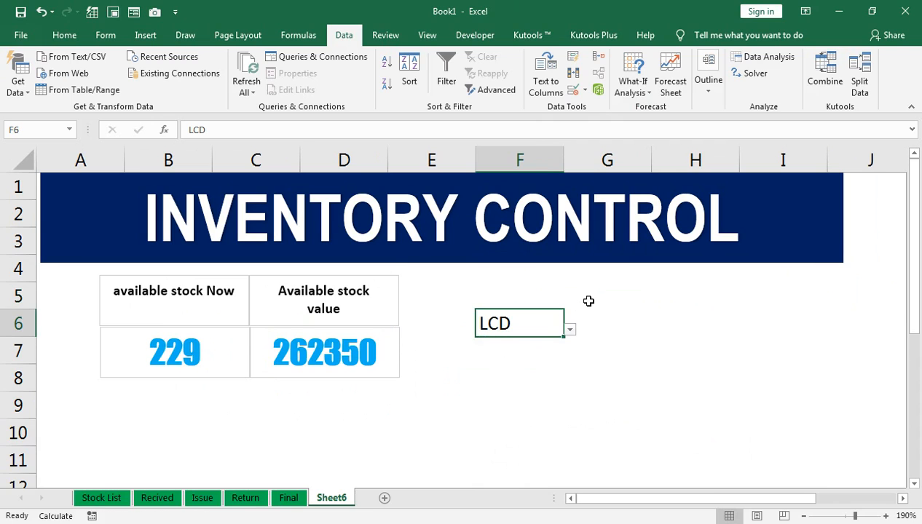
pyautogui.click(598, 305)
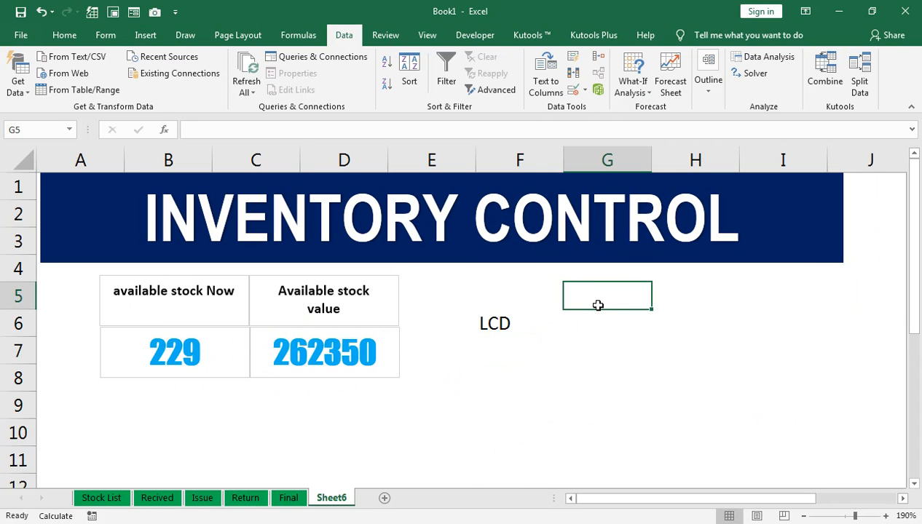
# - Look up the selected product's received quantity in G6 with =VLOOKUP(F6,Final!C6:E11,3,FALSE)
pyautogui.click(603, 317)
pyautogui.write('=vlo')
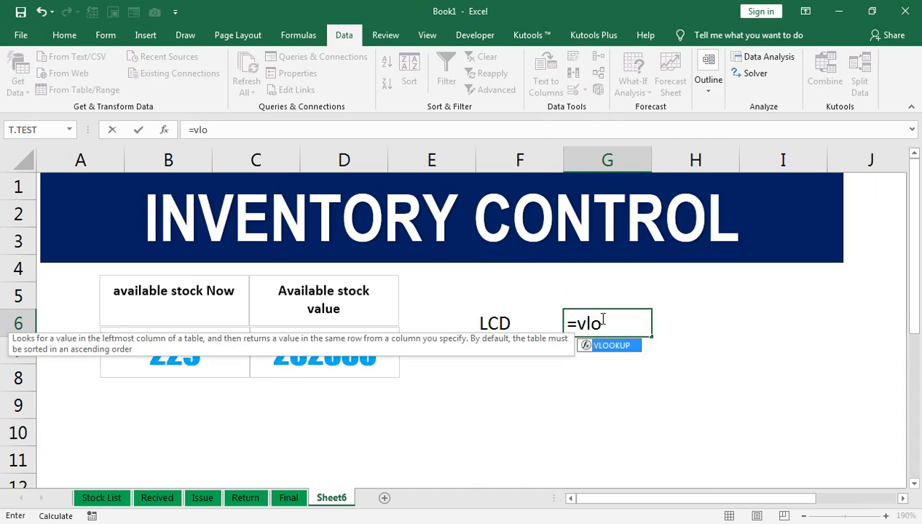
pyautogui.press('Tab')
pyautogui.click(501, 323)
pyautogui.write(',')
pyautogui.click(291, 498)
pyautogui.click(138, 328)
pyautogui.moveTo(139, 328); pyautogui.dragTo(269, 440)
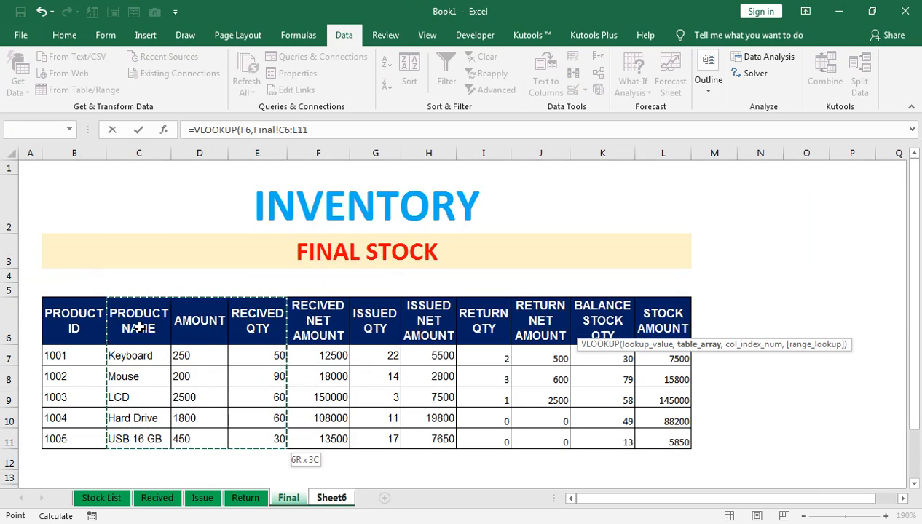
pyautogui.write(',')
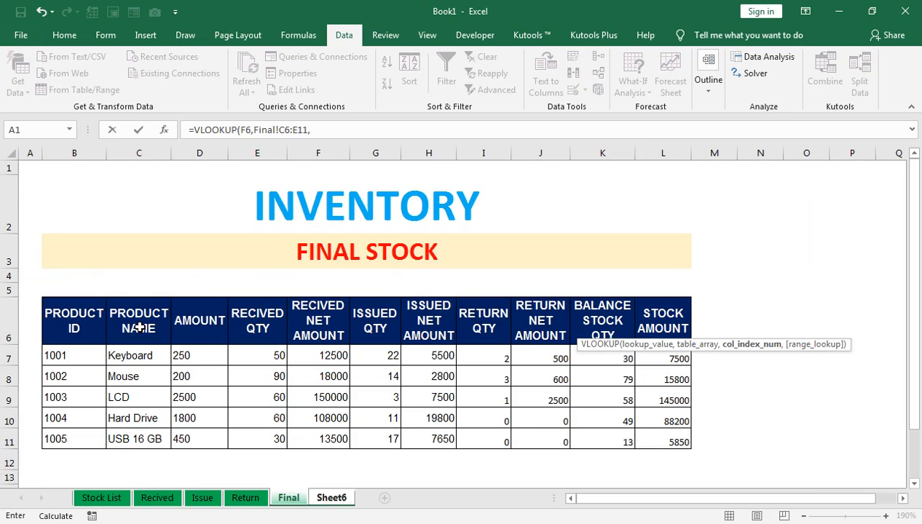
pyautogui.write('3,')
pyautogui.press('Down')
pyautogui.press('Tab')
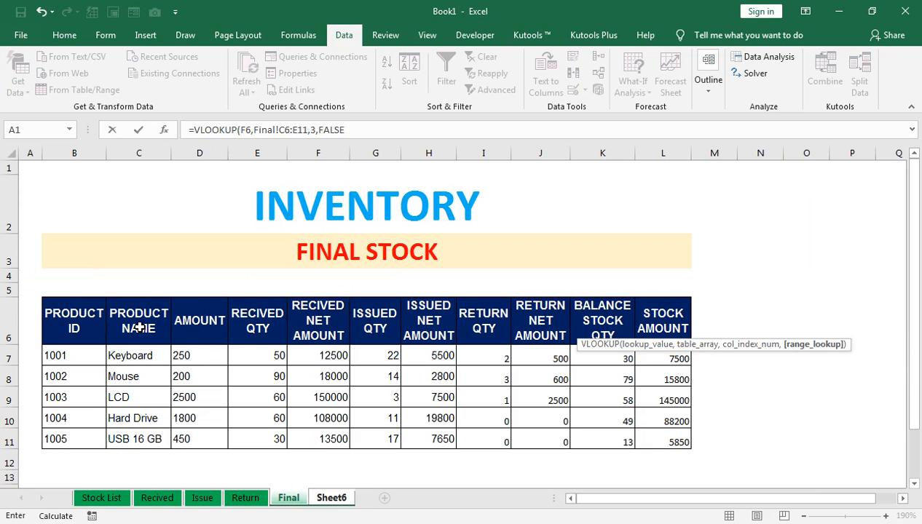
pyautogui.press('Return')
pyautogui.click(614, 319)
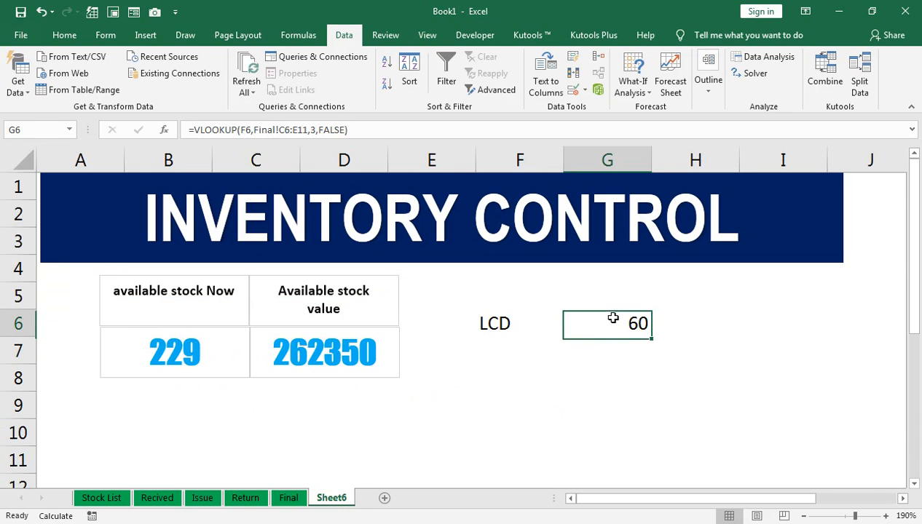
# - Enter the heading "available stock" in H5
pyautogui.click(531, 324)
pyautogui.click(611, 325)
pyautogui.click(686, 322)
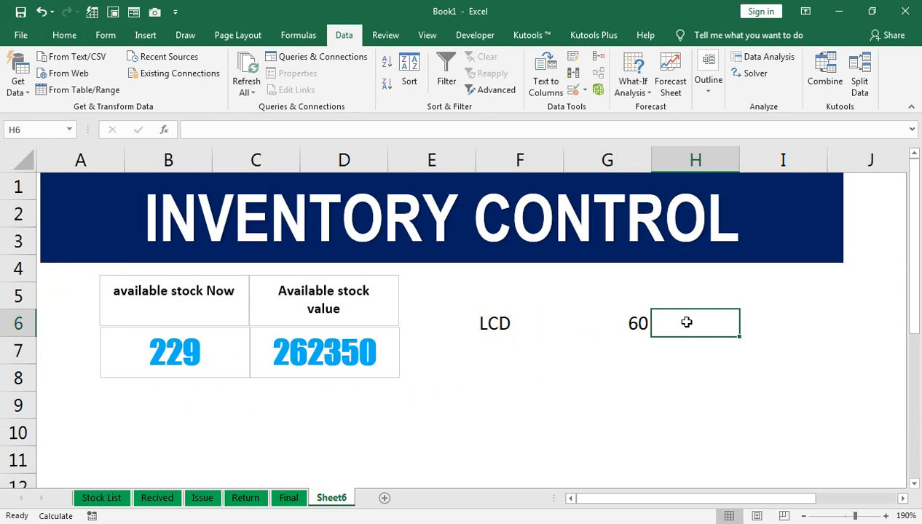
pyautogui.click(666, 301)
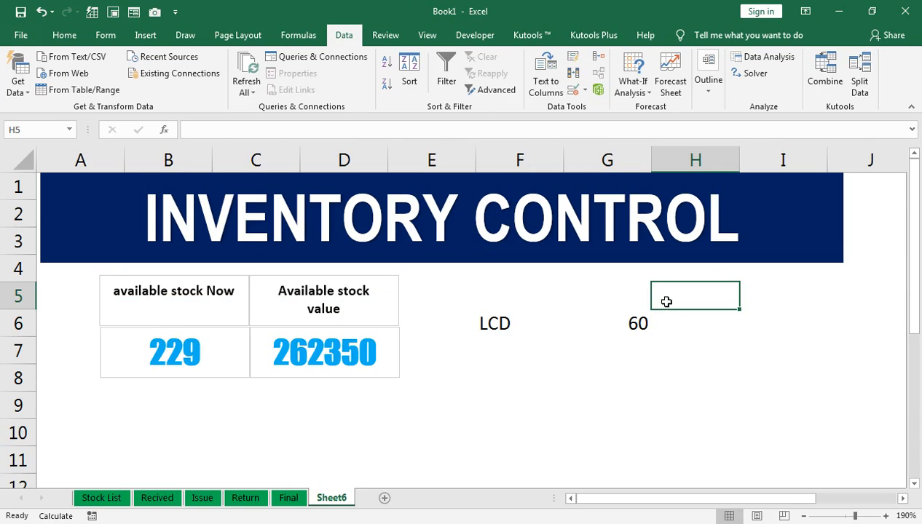
pyautogui.click(672, 329)
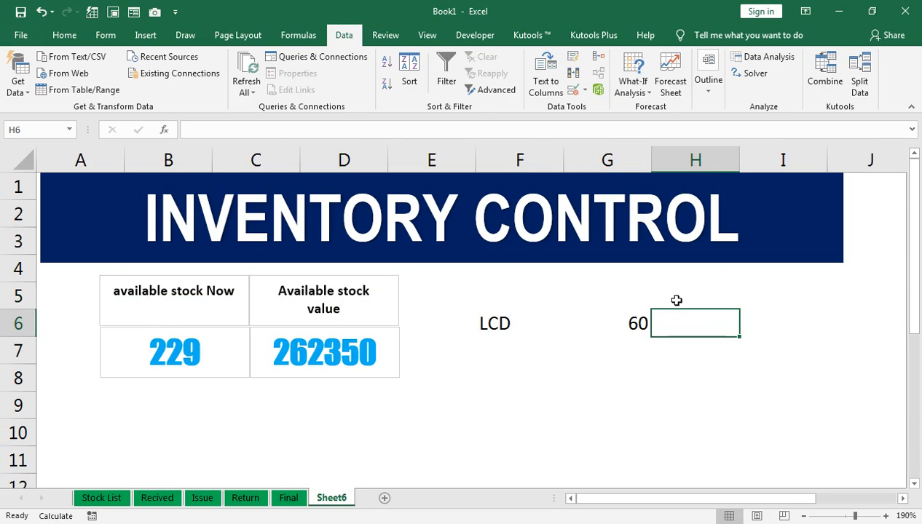
pyautogui.click(676, 300)
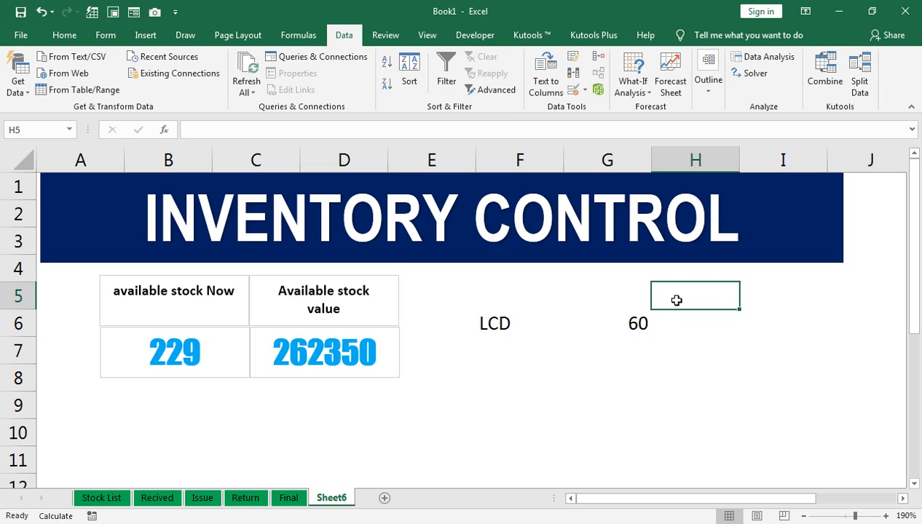
pyautogui.write('available stock')
pyautogui.press('Return')
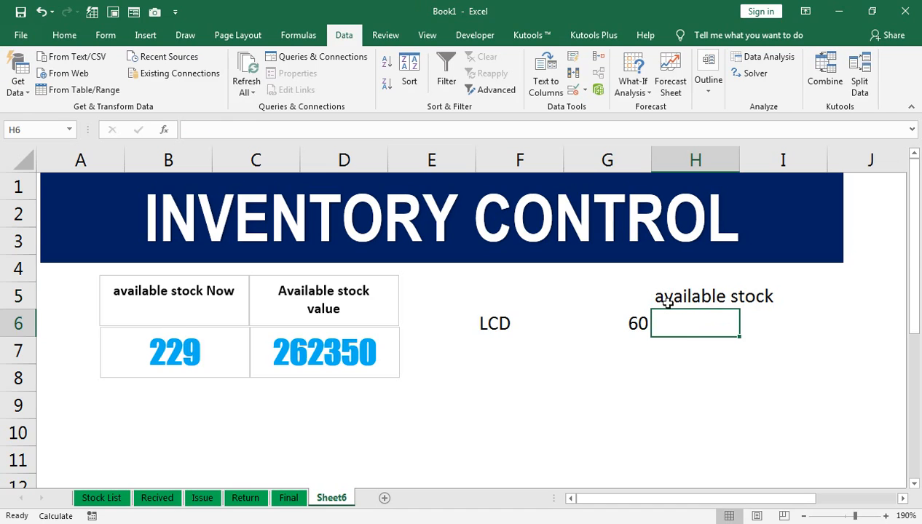
# - Look up the selected product's balance stock quantity in H6 with =VLOOKUP(F6,Final!C6:K11,9,FALSE)
pyautogui.write('=v')
pyautogui.press('Tab')
pyautogui.press('Left')
pyautogui.press('Left')
pyautogui.write(',')
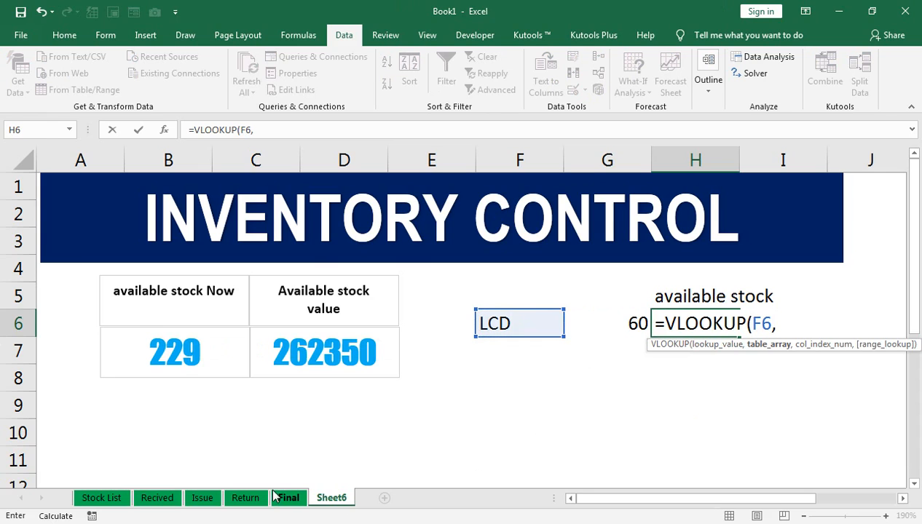
pyautogui.click(284, 499)
pyautogui.moveTo(146, 328); pyautogui.dragTo(144, 325)
pyautogui.hotkey('shift', 'Right')
pyautogui.hotkey('shift', 'Right')
pyautogui.hotkey('shift', 'Right')
pyautogui.hotkey('shift', 'Right')
pyautogui.hotkey('shift', 'Right')
pyautogui.hotkey('shift', 'Right')
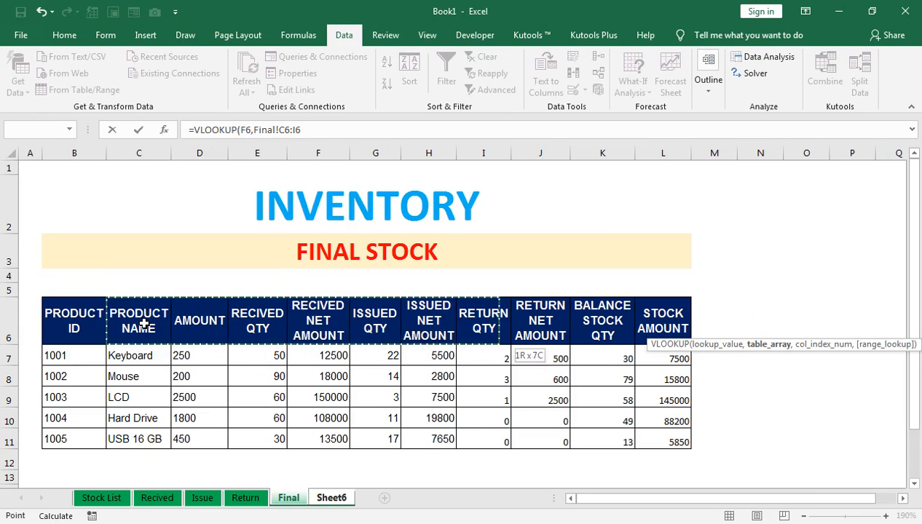
pyautogui.moveTo(566, 336); pyautogui.dragTo(631, 441)
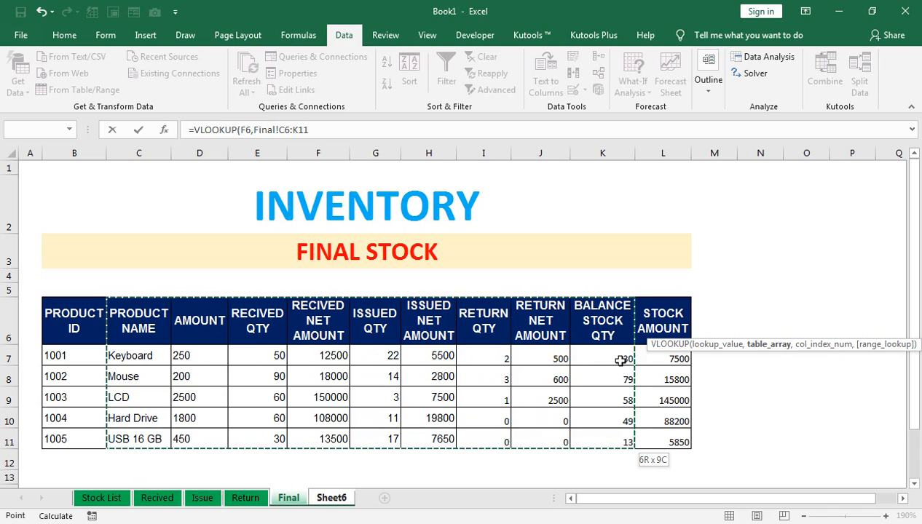
pyautogui.write(',9,')
pyautogui.press('Down')
pyautogui.press('Tab')
pyautogui.write(')')
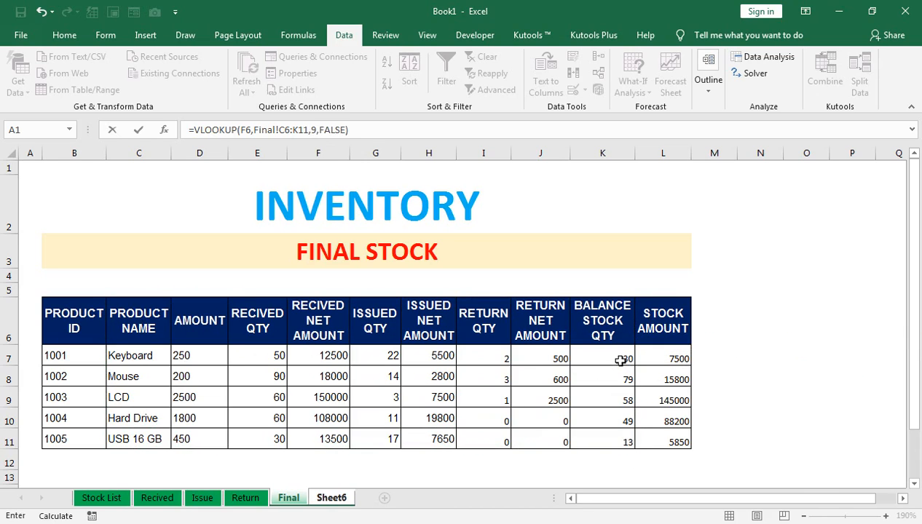
pyautogui.press('Return')
pyautogui.click(731, 324)
# - Enter the heading "ideal stock" in G5 and autofit the width of column G to it
pyautogui.click(631, 295)
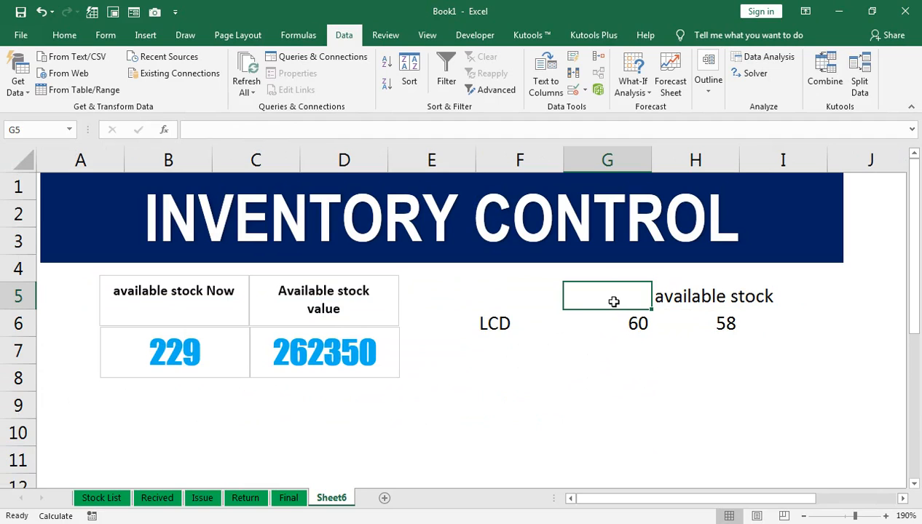
pyautogui.write('i')
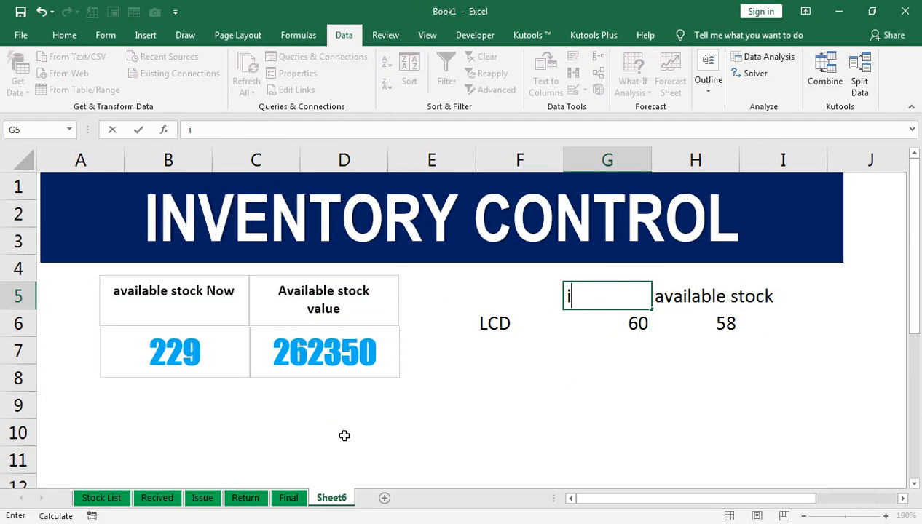
pyautogui.write('deal stock')
pyautogui.press('Return')
pyautogui.press('Up')
pyautogui.hotkey('alt', 'o')
pyautogui.press('c')
pyautogui.press('a')
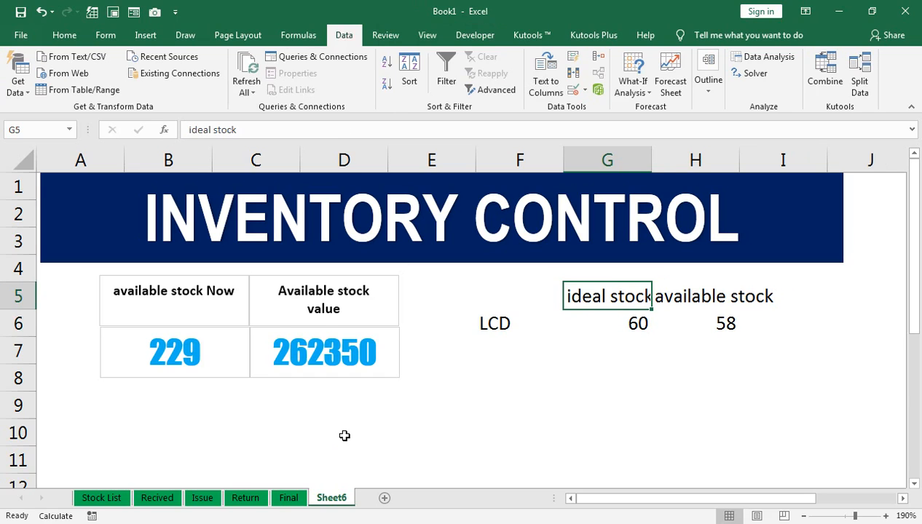
pyautogui.click(693, 299)
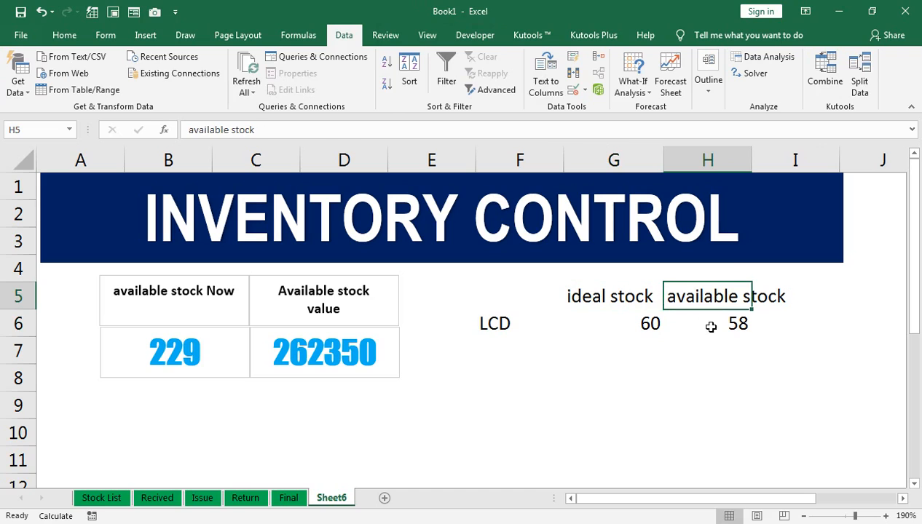
# - Try other products in the F6 selector to test both stock lookups, ending with Keyboard
pyautogui.click(703, 324)
pyautogui.click(658, 327)
pyautogui.click(550, 323)
pyautogui.click(569, 329)
pyautogui.click(545, 382)
pyautogui.click(569, 329)
pyautogui.click(544, 347)
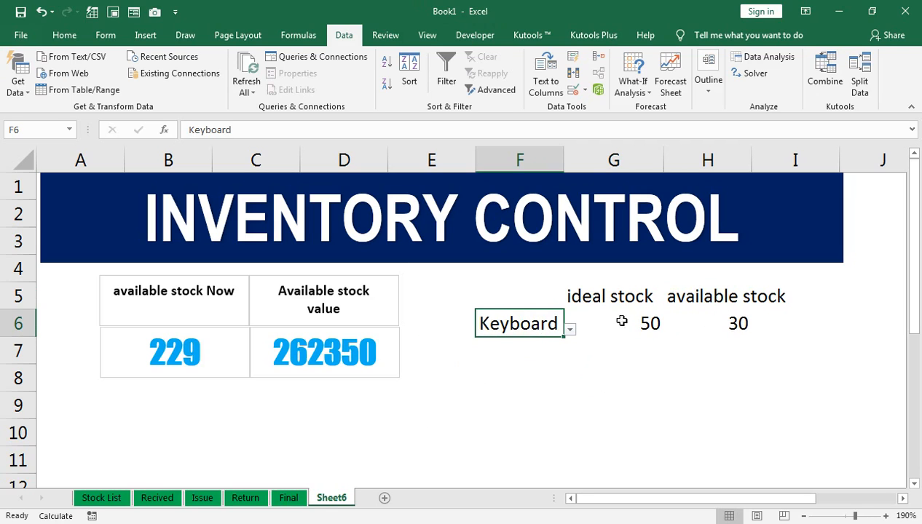
pyautogui.click(703, 320)
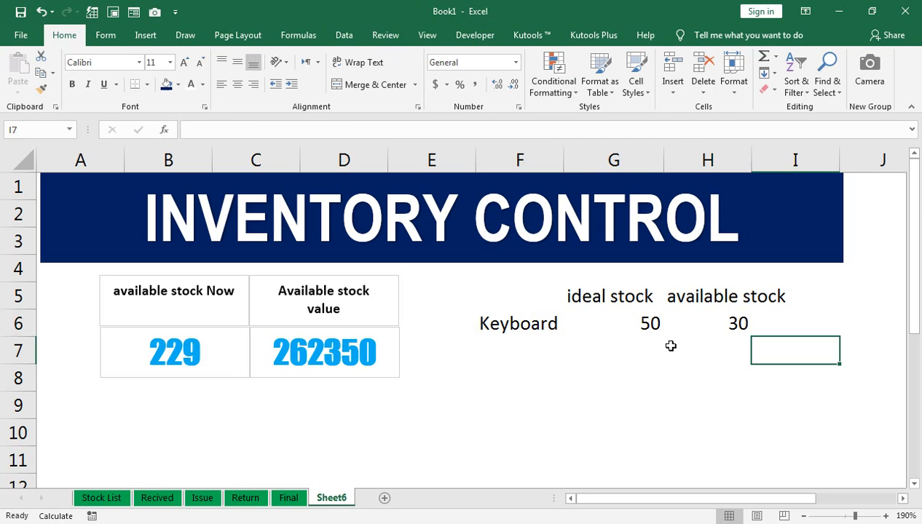
# - Insert a 2-D stacked bar chart from the ideal and available stock values in G6:H6
pyautogui.press('Up')
pyautogui.press('Left')
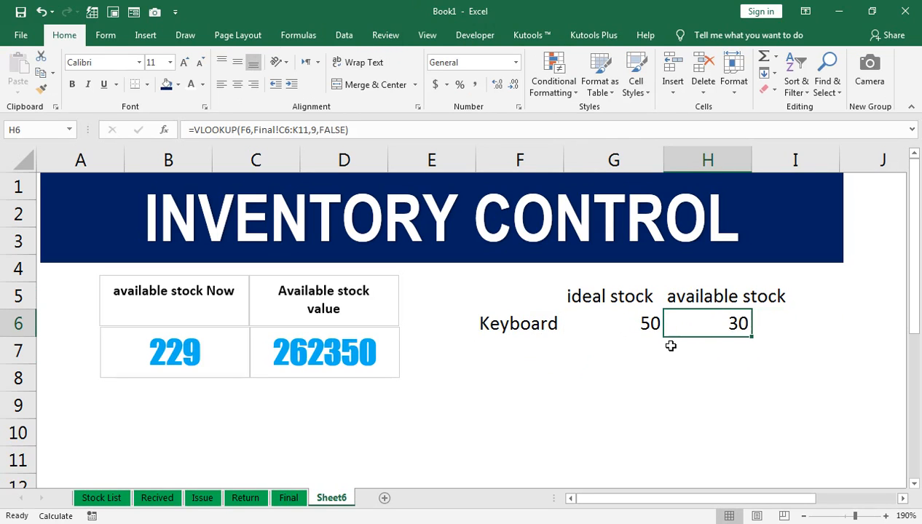
pyautogui.hotkey('shift', 'Left')
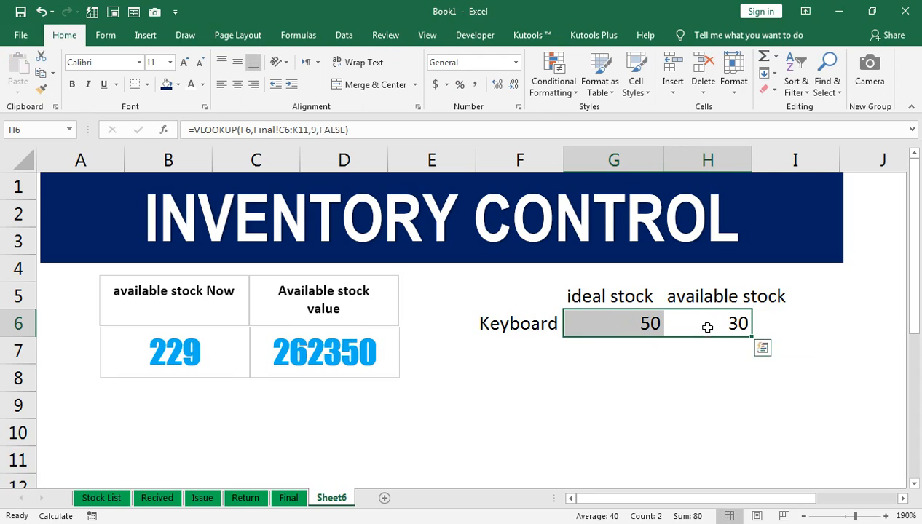
pyautogui.click(155, 37)
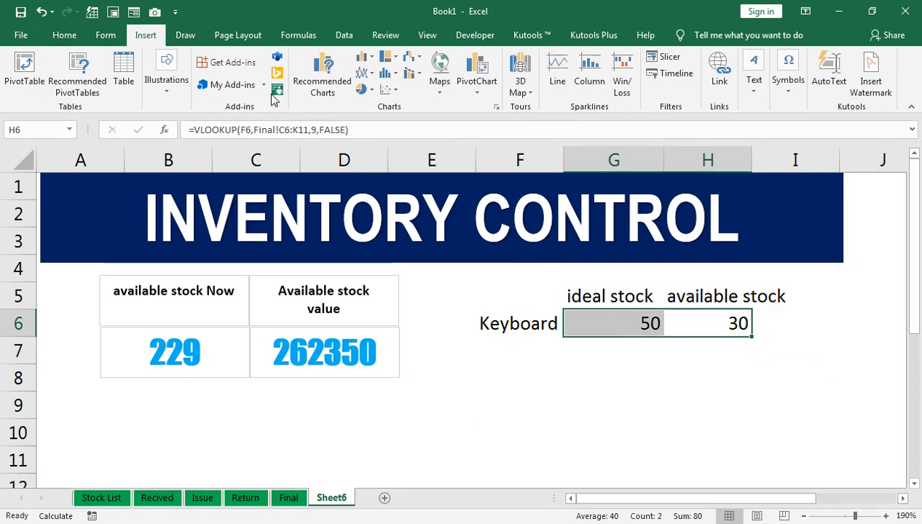
pyautogui.click(370, 58)
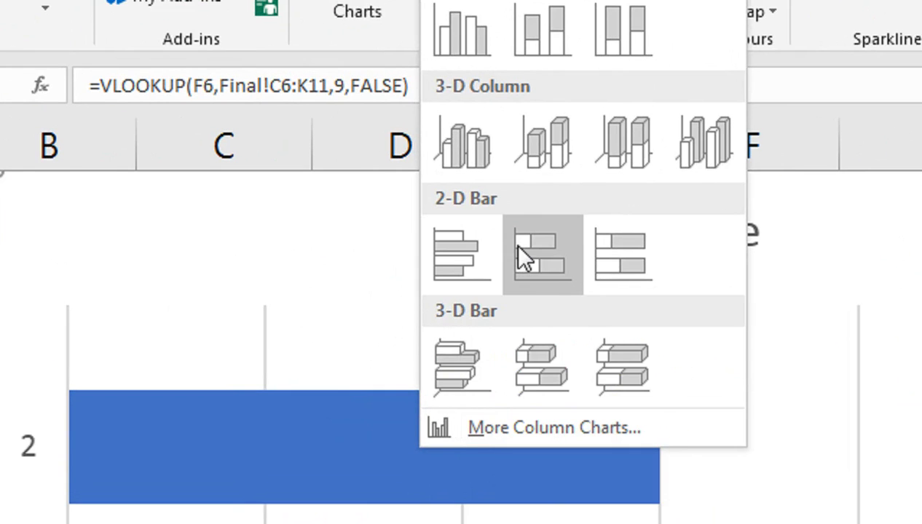
pyautogui.click(519, 252)
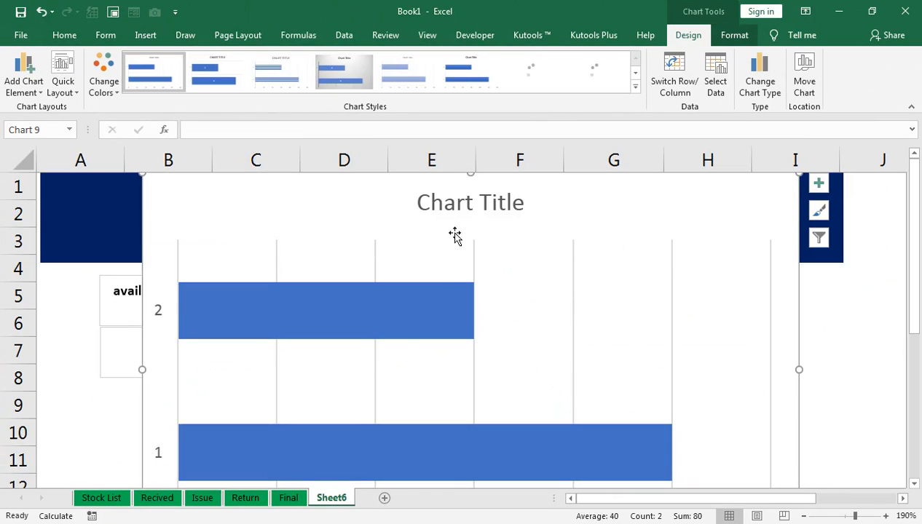
# - Shrink the bar chart and place it directly below the product row, starting around row 7
pyautogui.moveTo(799, 174); pyautogui.dragTo(520, 335)
pyautogui.moveTo(397, 352); pyautogui.dragTo(696, 347)
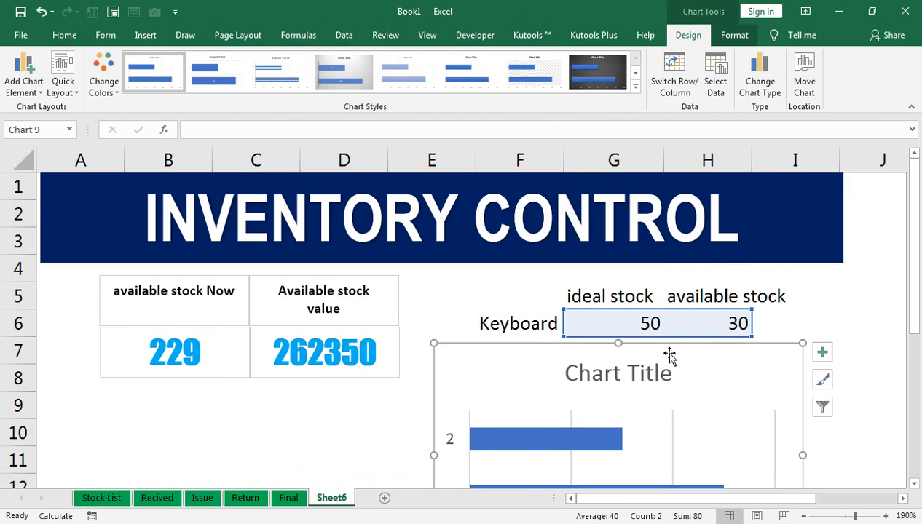
pyautogui.moveTo(619, 343); pyautogui.dragTo(619, 380)
pyautogui.moveTo(506, 381); pyautogui.dragTo(504, 342)
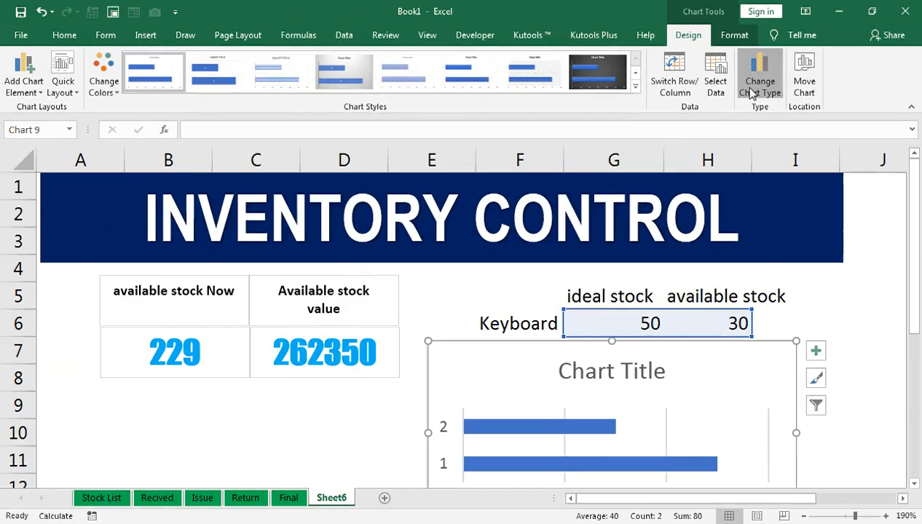
# - Change the chart to the Stacked Bar variant that plots ideal and available stock as two series in a single bar
pyautogui.click(606, 177)
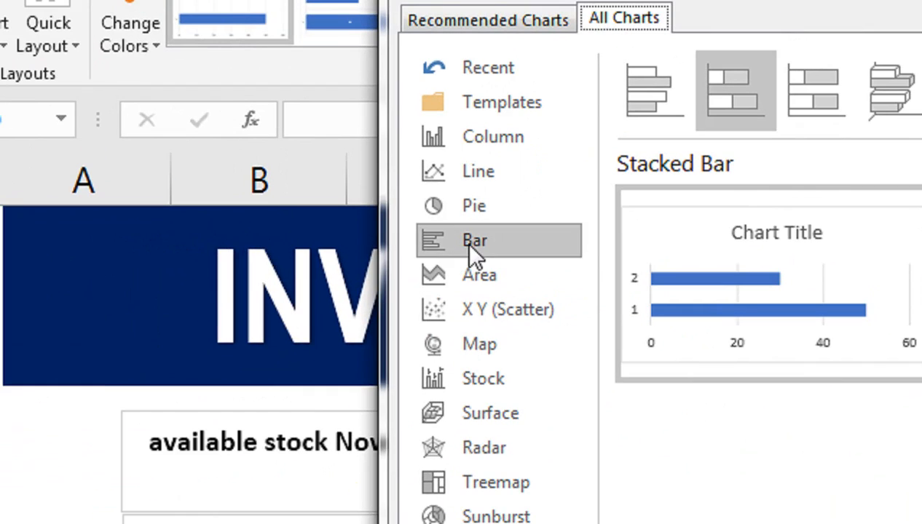
pyautogui.click(277, 193)
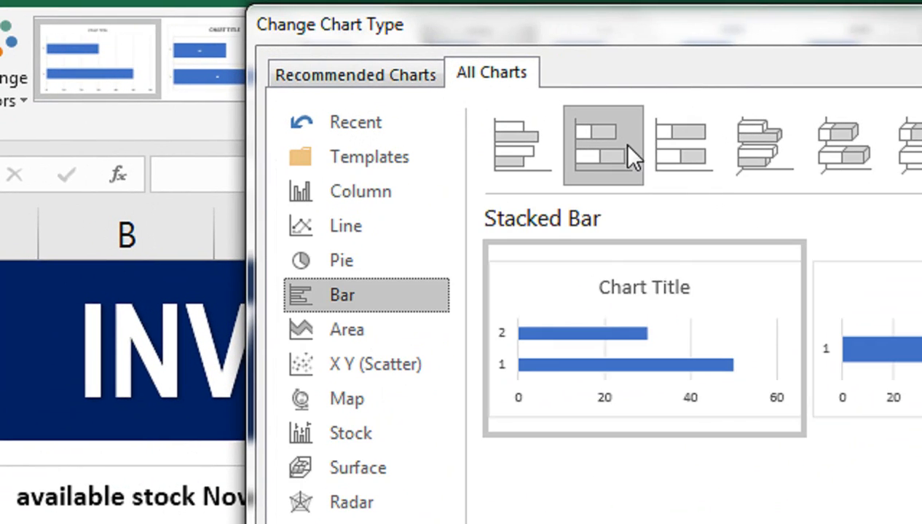
pyautogui.moveTo(859, 319)
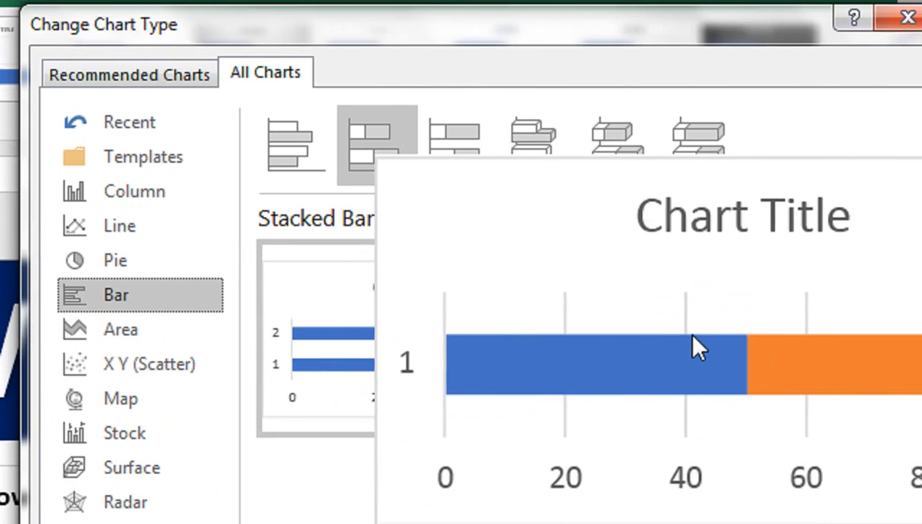
pyautogui.click(918, 335)
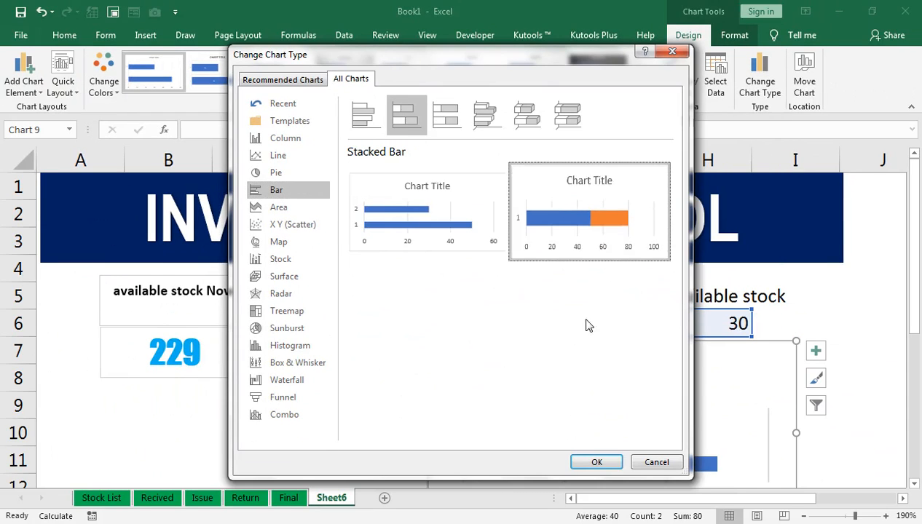
pyautogui.click(596, 464)
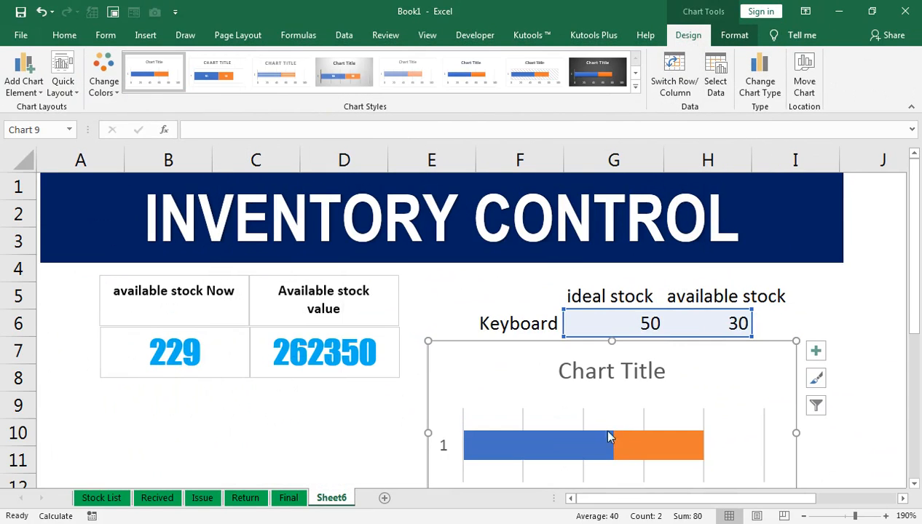
# - Reduce the height of the stacked bar chart by pulling its lower edge up slightly
pyautogui.scroll(-2, 612, 430)
pyautogui.scroll(1, 605, 335)
pyautogui.moveTo(612, 443); pyautogui.dragTo(613, 416)
pyautogui.scroll(1, 613, 416)
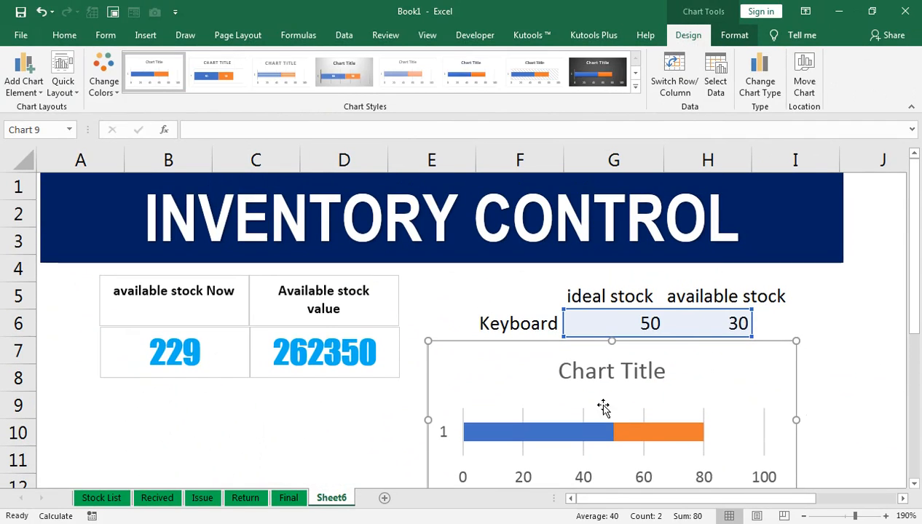
# - Add data labels to the ideal stock series of the stacked bar
pyautogui.rightClick(519, 345)
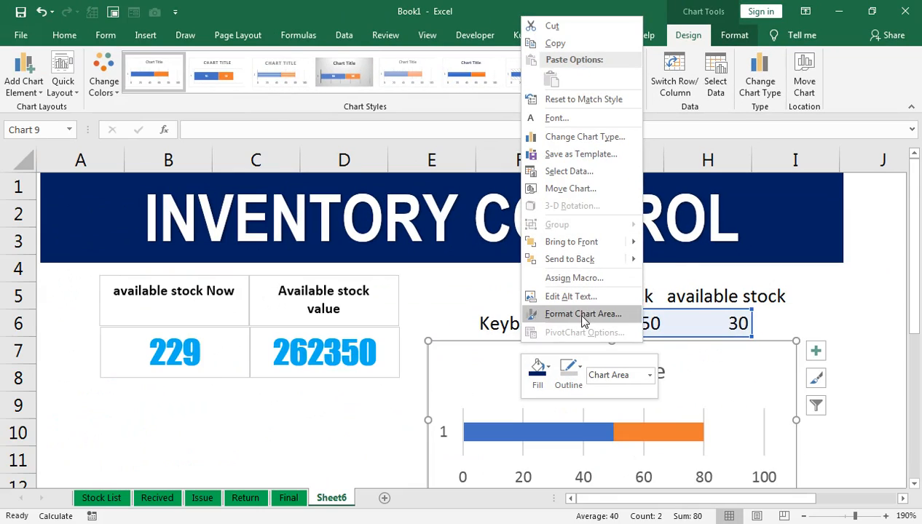
pyautogui.click(576, 436)
pyautogui.click(583, 437)
pyautogui.doubleClick(581, 437)
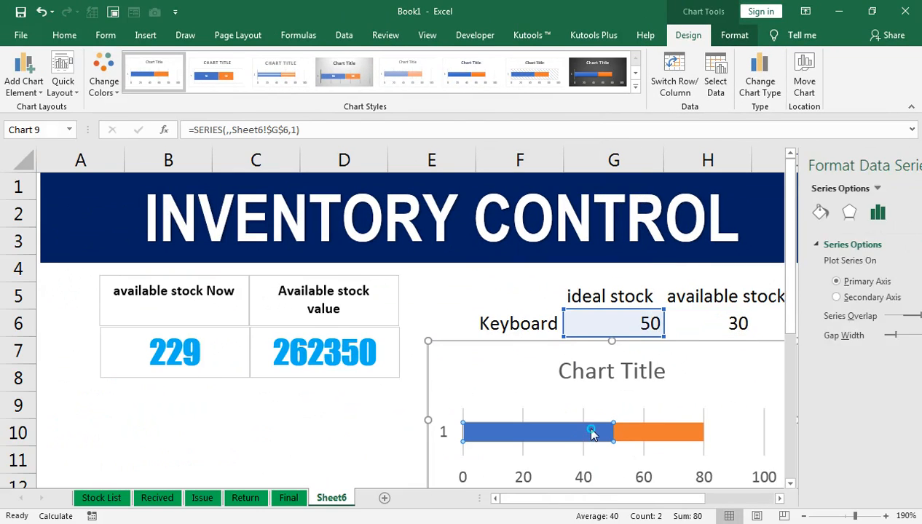
pyautogui.rightClick(591, 433)
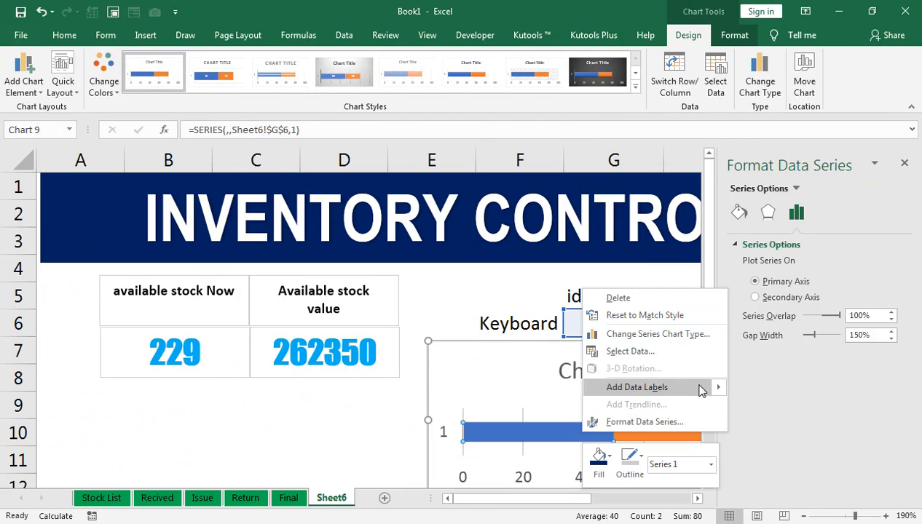
pyautogui.click(737, 388)
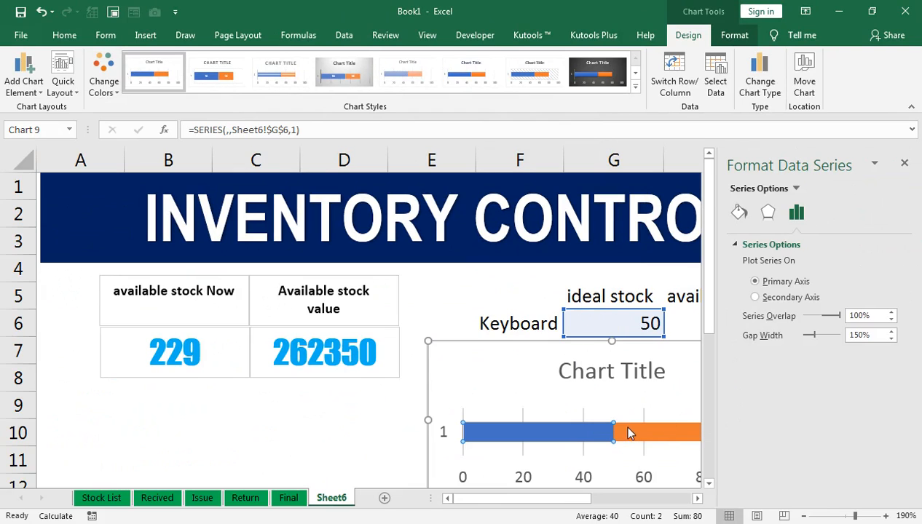
pyautogui.rightClick(607, 430)
pyautogui.moveTo(748, 382)
pyautogui.click(791, 379)
# - Add data labels to the available stock series and deselect the chart
pyautogui.rightClick(667, 433)
pyautogui.moveTo(801, 383)
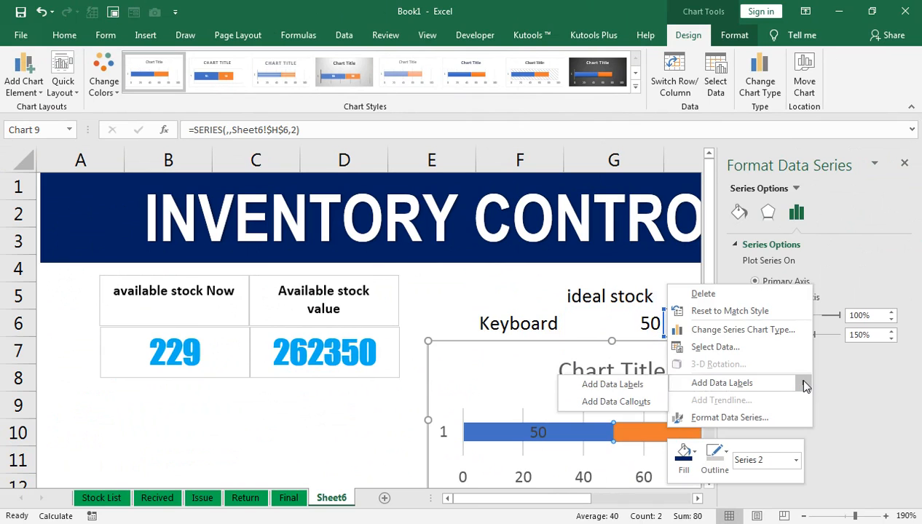
pyautogui.click(645, 386)
pyautogui.press('Escape')
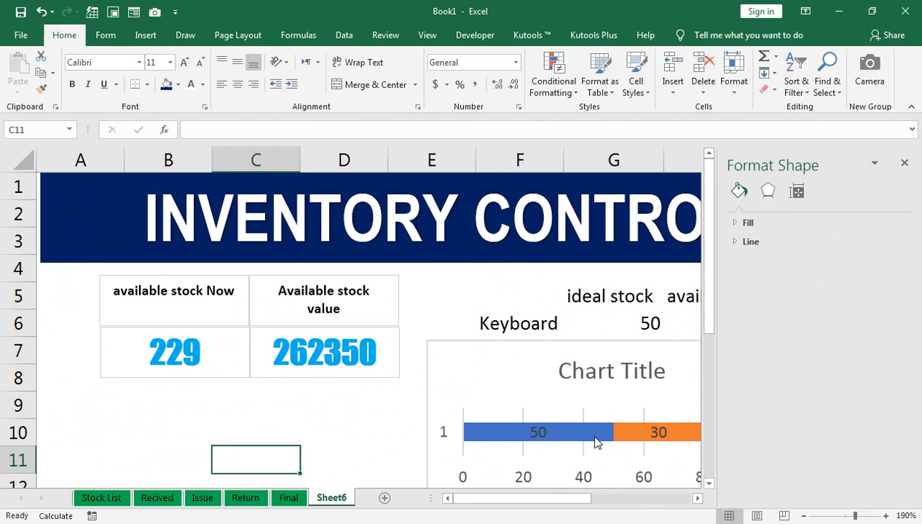
# - Set the fill color of the ideal stock bar segment to light blue
pyautogui.click(612, 433)
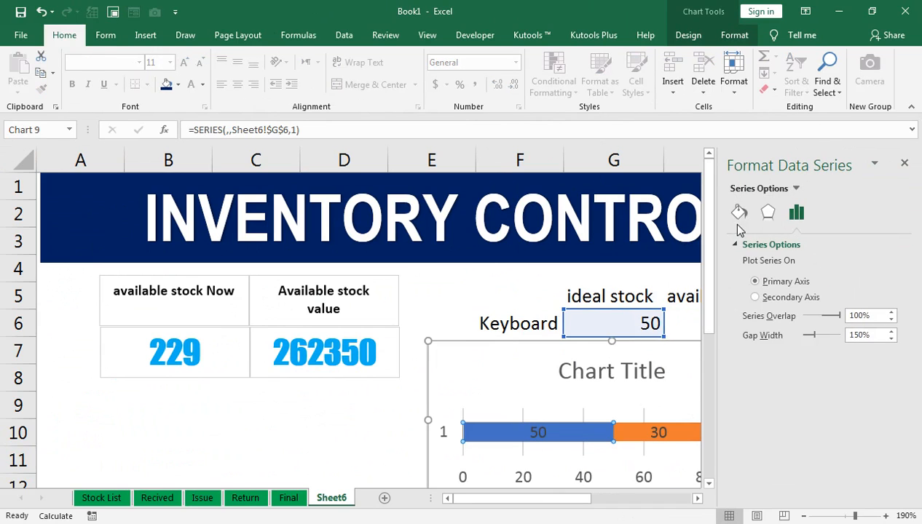
pyautogui.click(739, 213)
pyautogui.click(744, 244)
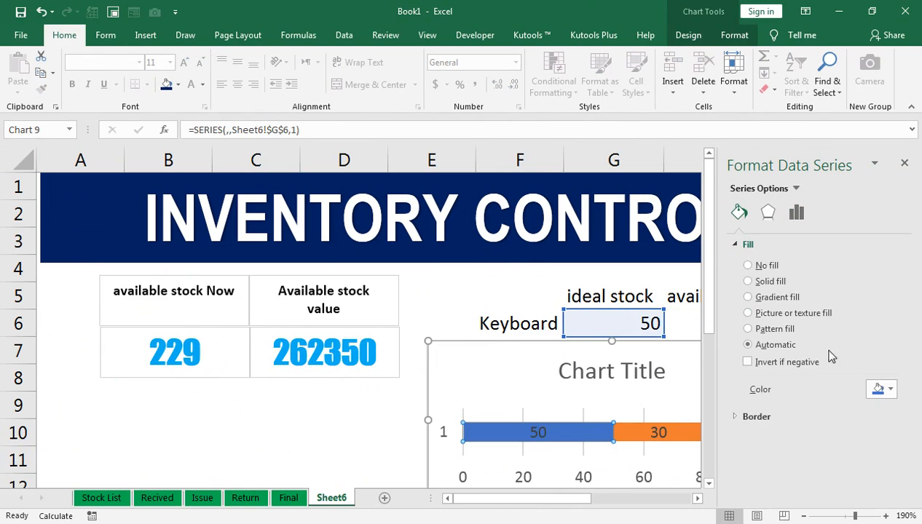
pyautogui.click(889, 392)
pyautogui.click(870, 352)
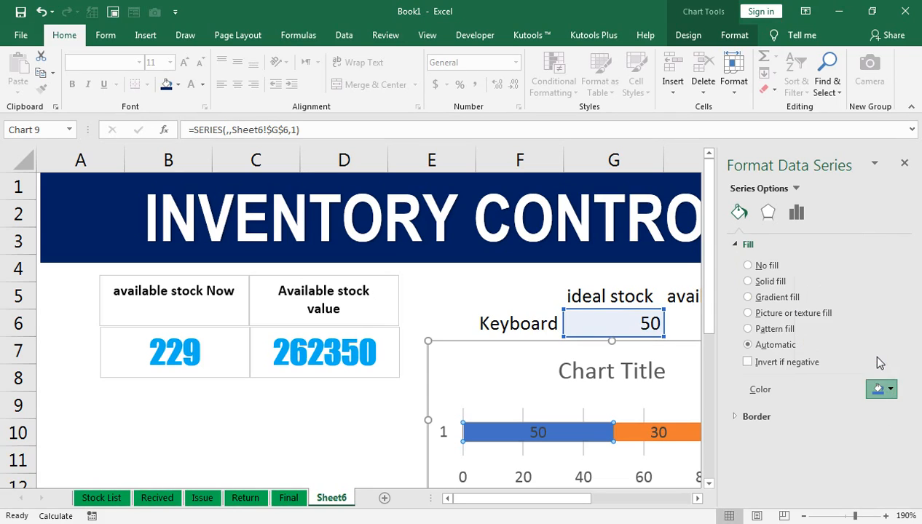
# - Give the available stock bar segment a solid dark blue fill
pyautogui.click(644, 430)
pyautogui.click(621, 430)
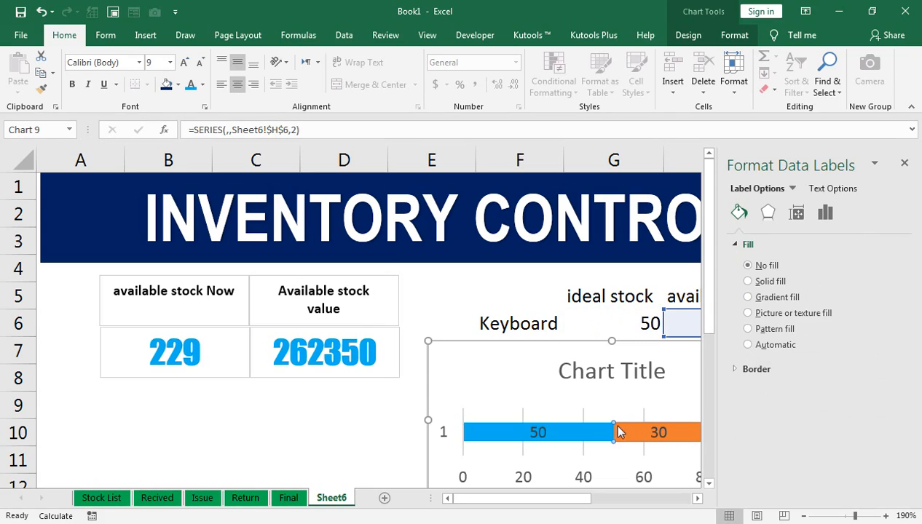
pyautogui.click(754, 285)
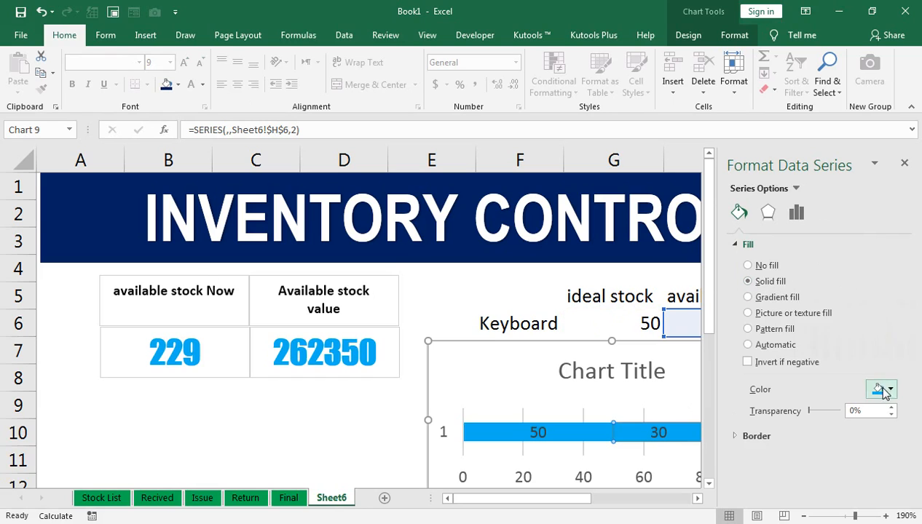
pyautogui.click(883, 390)
pyautogui.click(899, 359)
# - Set the text fill of the data labels on both bar segments to white
pyautogui.click(660, 432)
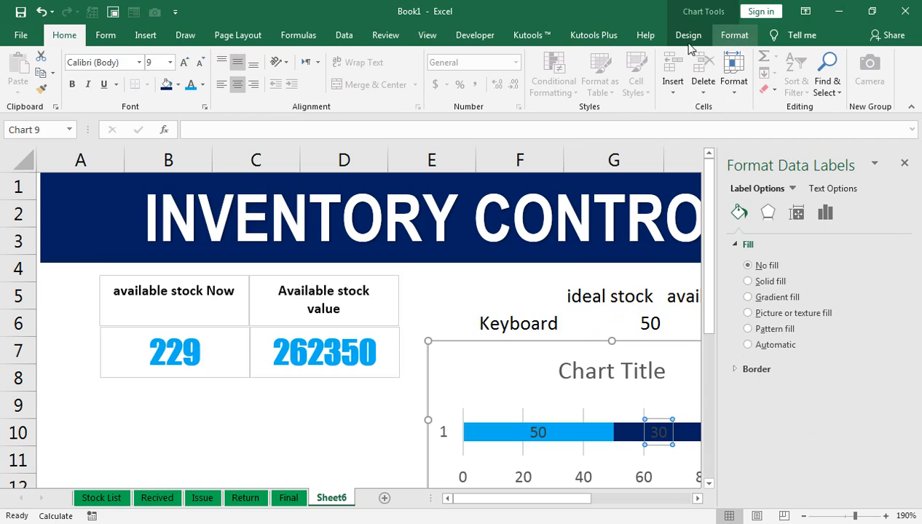
pyautogui.click(733, 35)
pyautogui.click(589, 57)
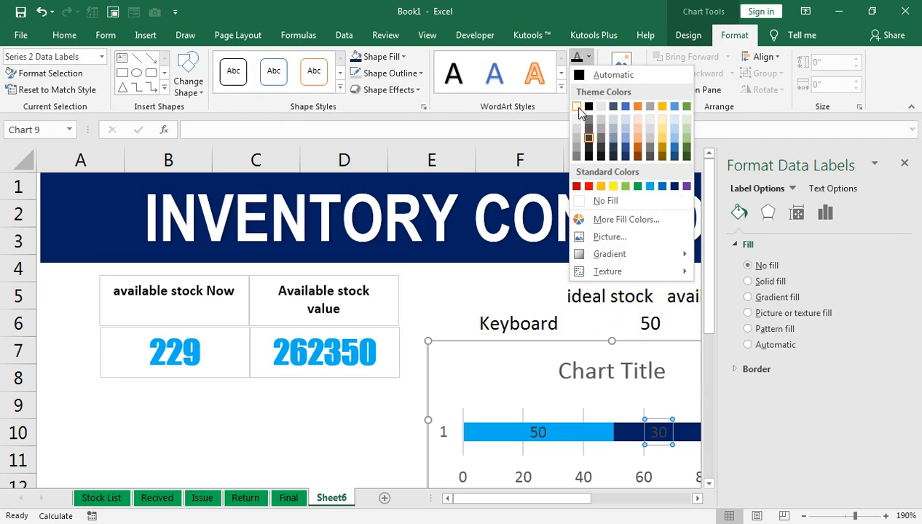
pyautogui.click(580, 103)
pyautogui.click(542, 432)
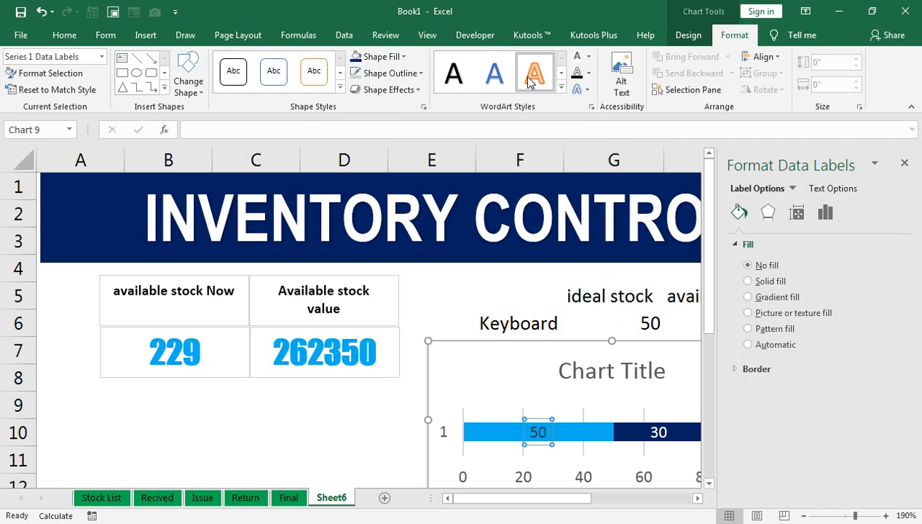
# - Make the data labels of both series bold and close the formatting pane
pyautogui.click(659, 432)
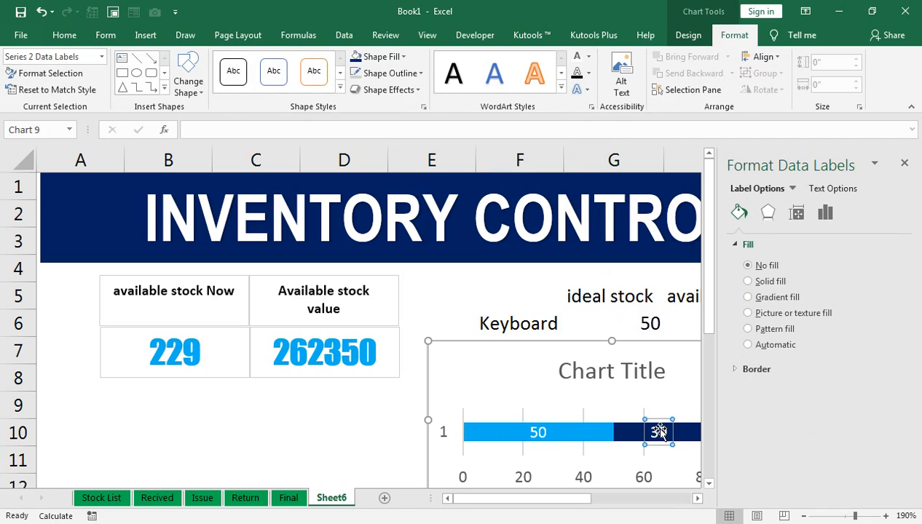
pyautogui.click(66, 35)
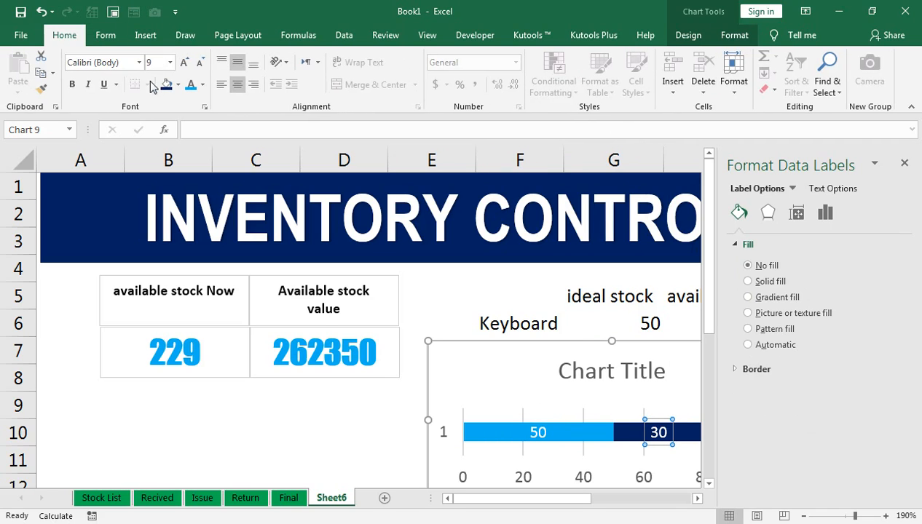
pyautogui.click(71, 84)
pyautogui.click(533, 432)
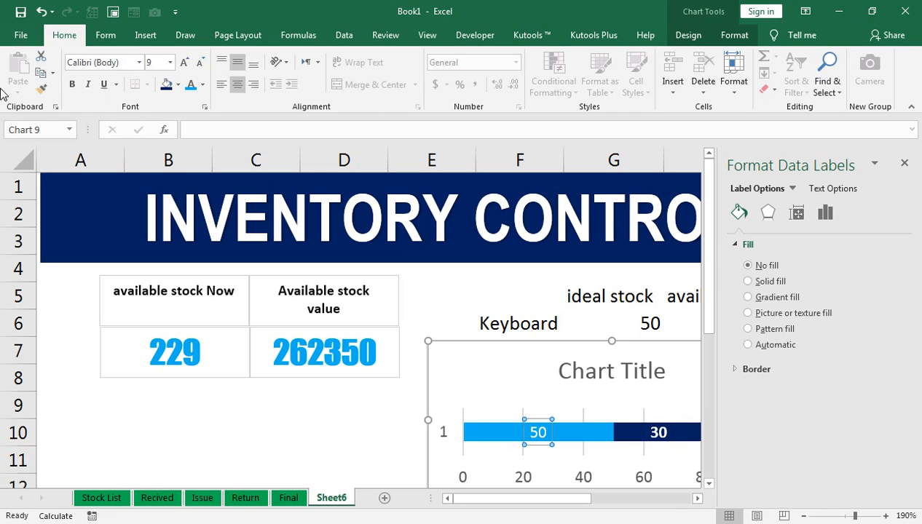
pyautogui.click(903, 166)
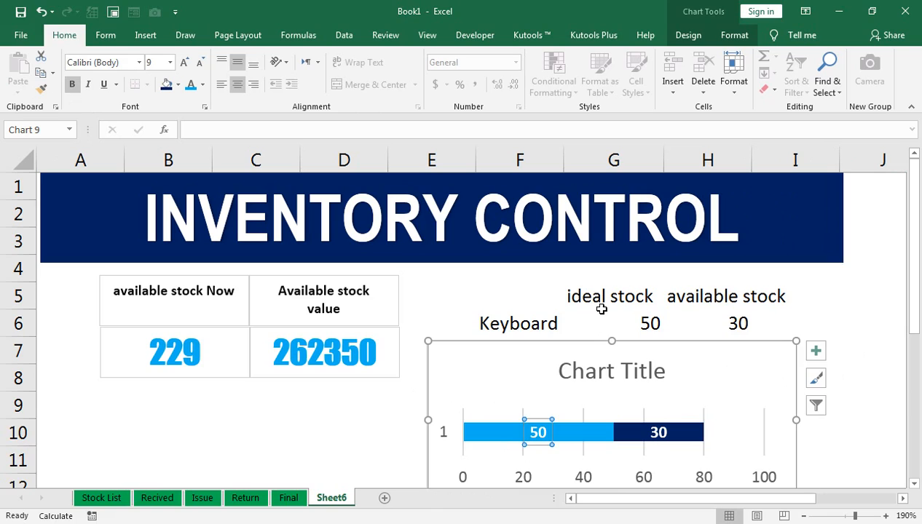
# - Select the product selector cell F6, then switch to the Chrome window with the YouTube channel's videos page
pyautogui.click(538, 318)
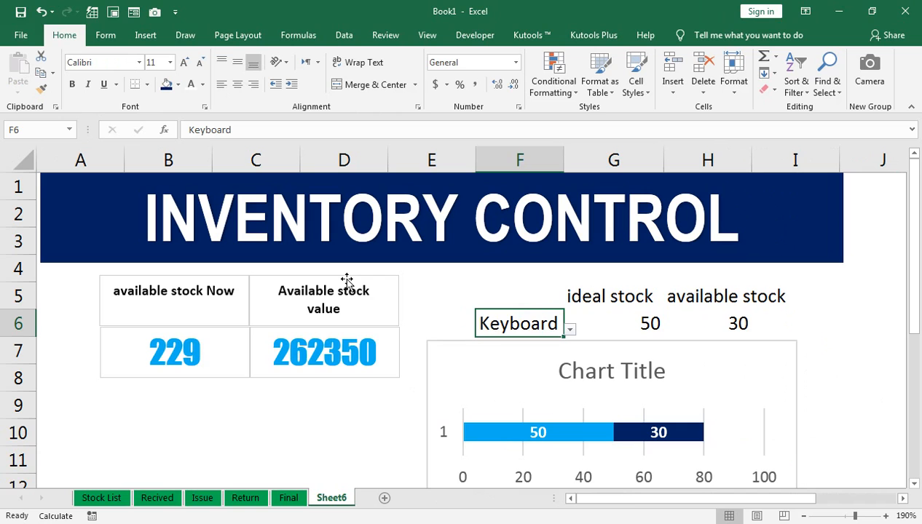
pyautogui.moveTo(211, 518)
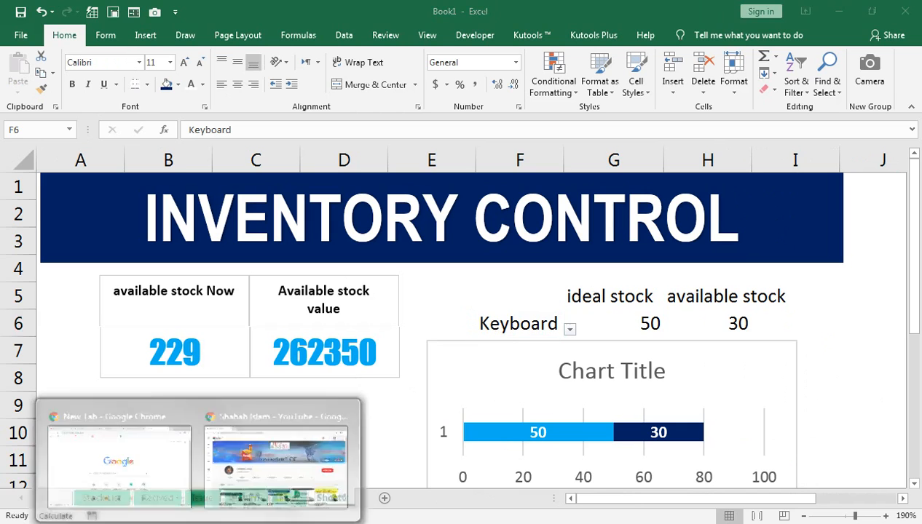
pyautogui.click(309, 456)
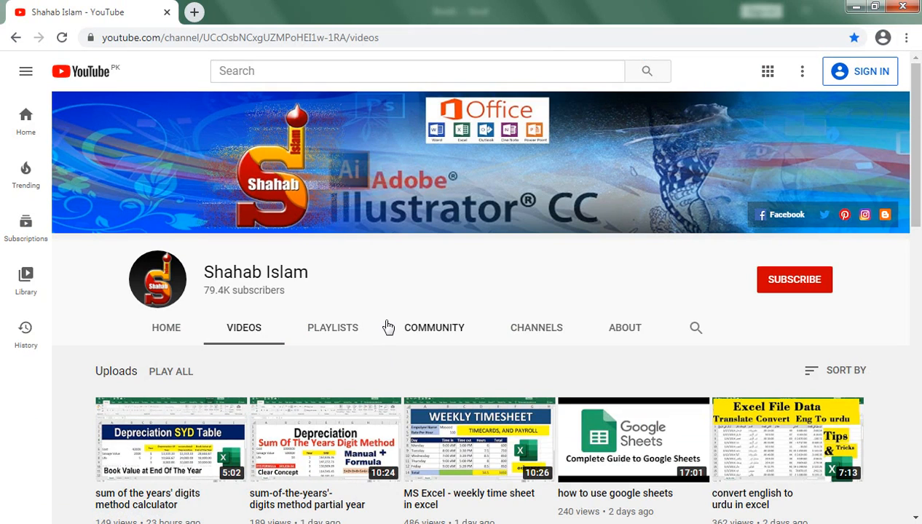